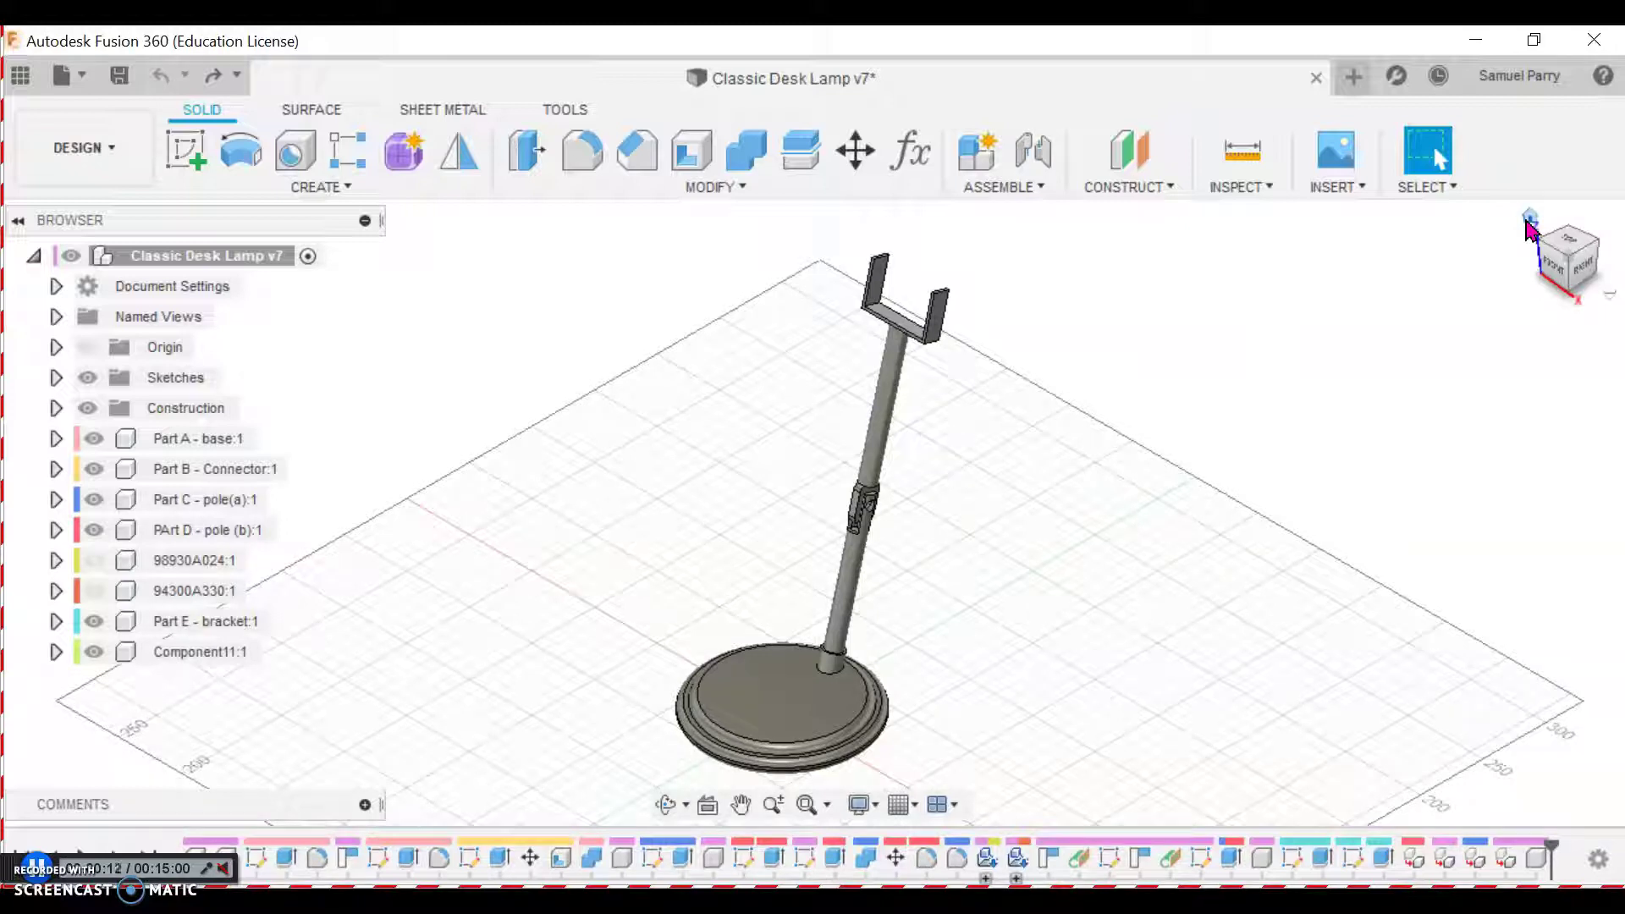
Switch to the Google Slides presentation to check the labelled desk lamp reference, and return to the Fusion 360 model
click(920, 671)
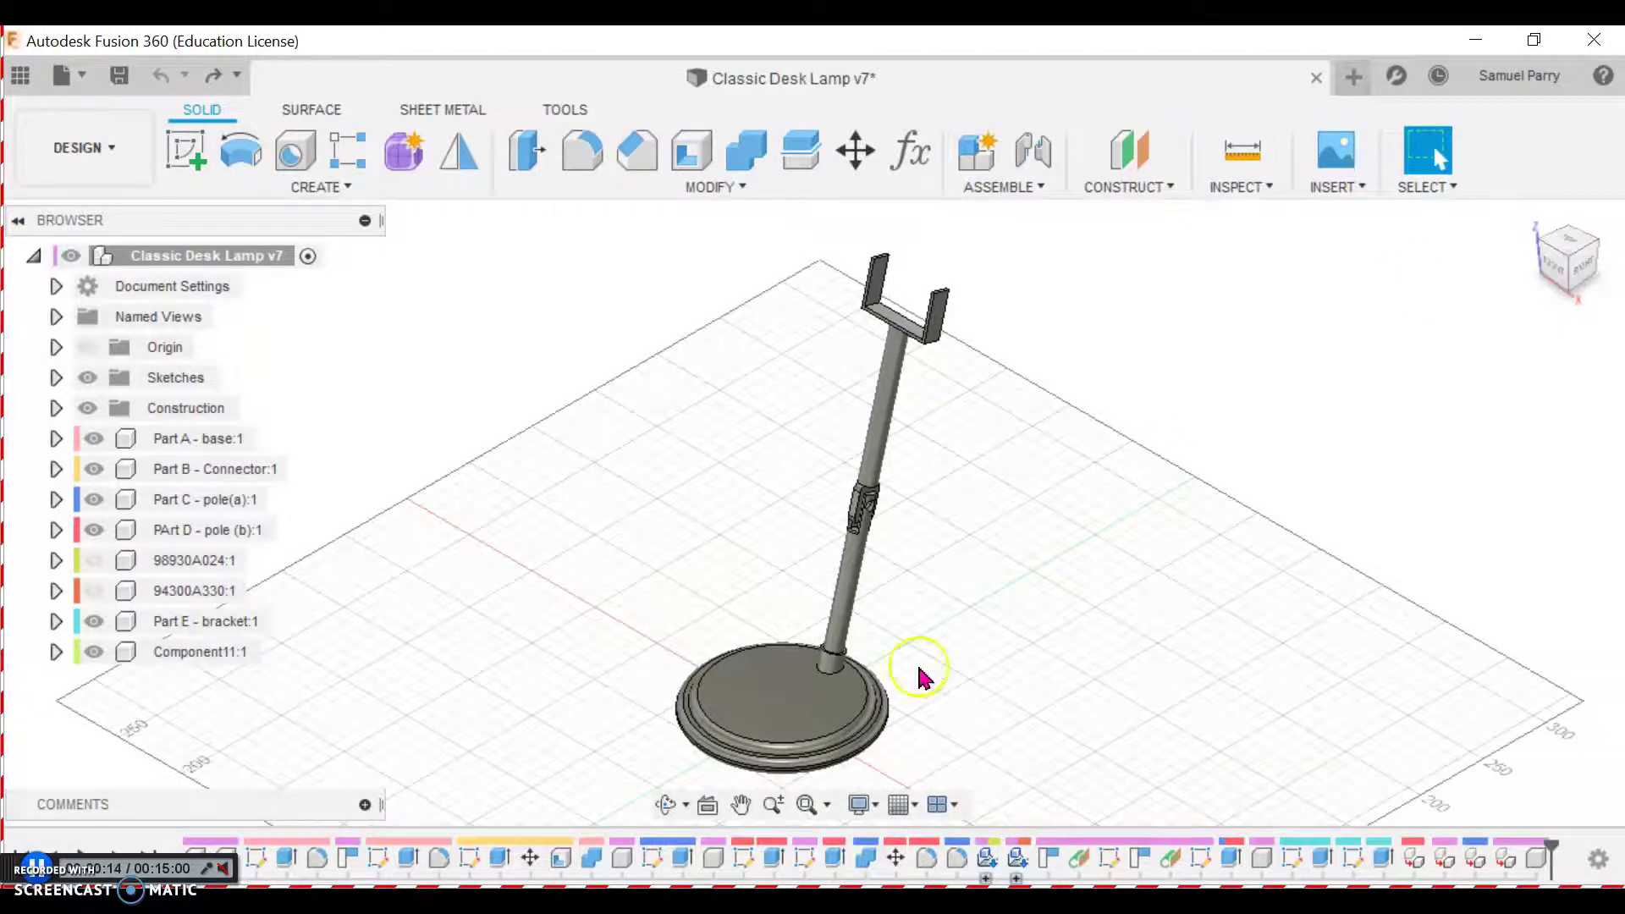
mouse_move(703, 904)
click(522, 800)
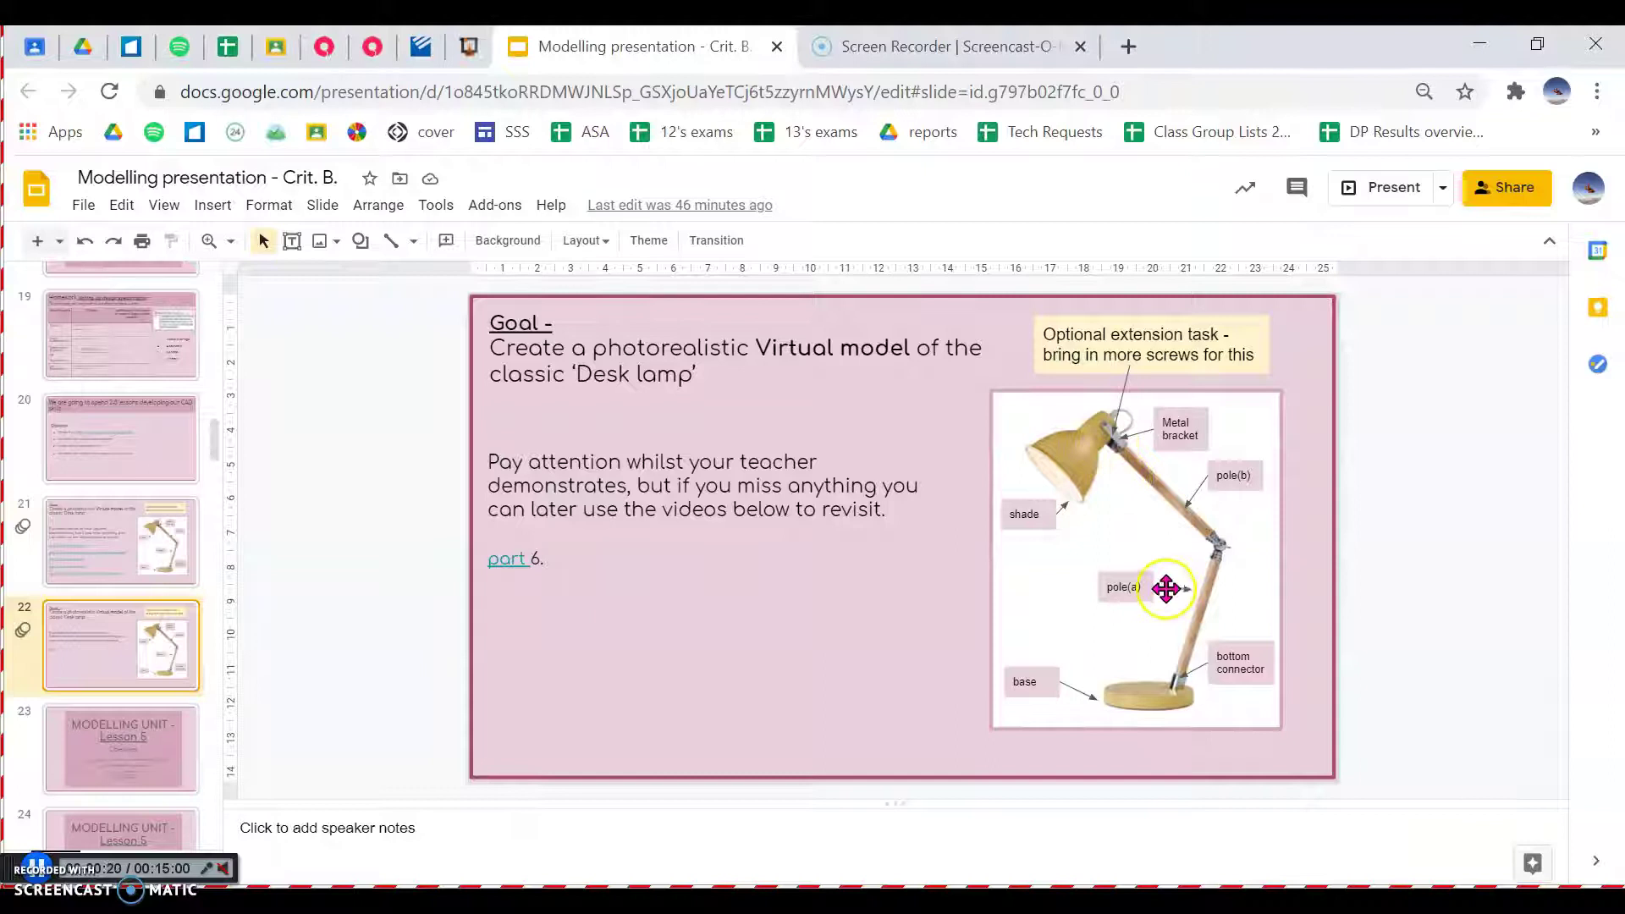
click(1114, 902)
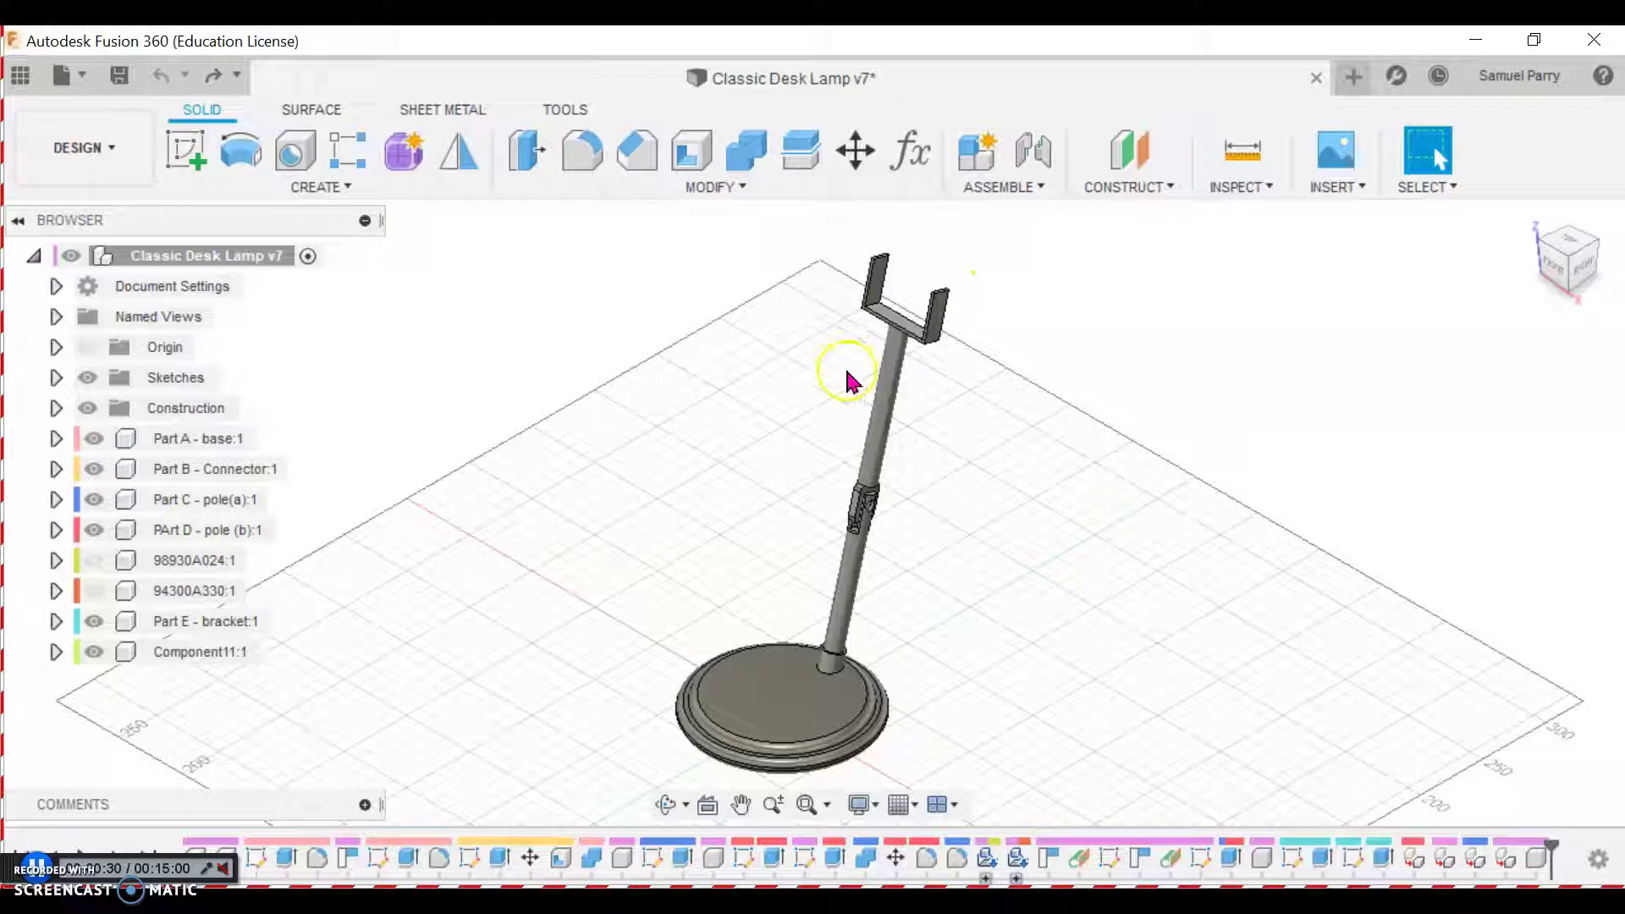
Turn on component colour cycling so each lamp part is shown in its own browser colour
click(563, 105)
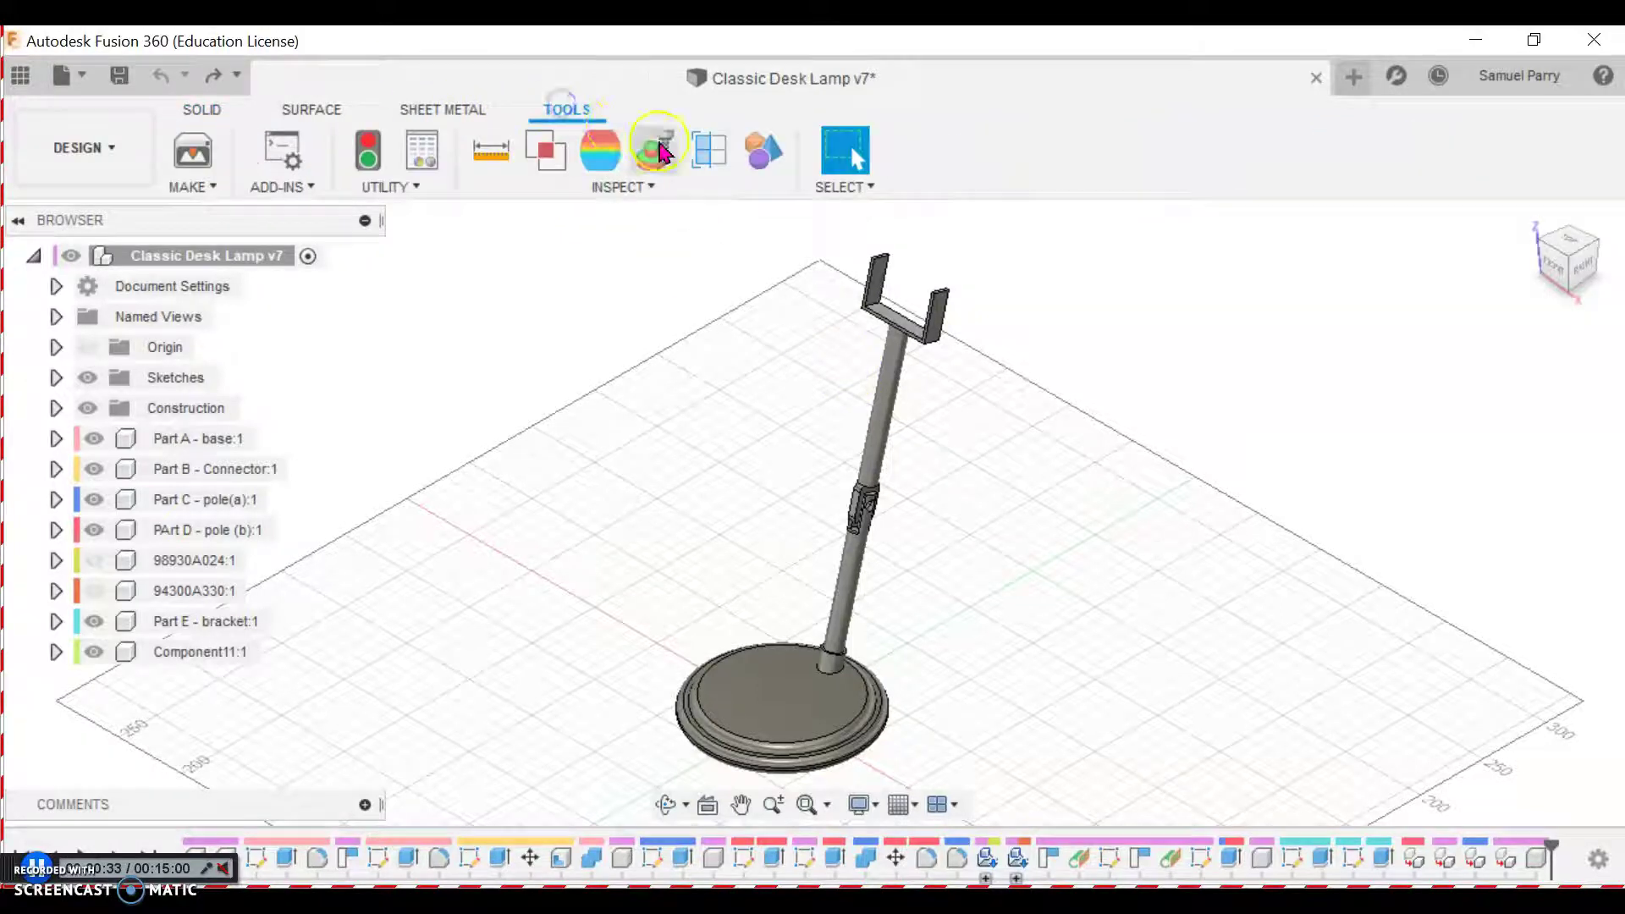
click(758, 159)
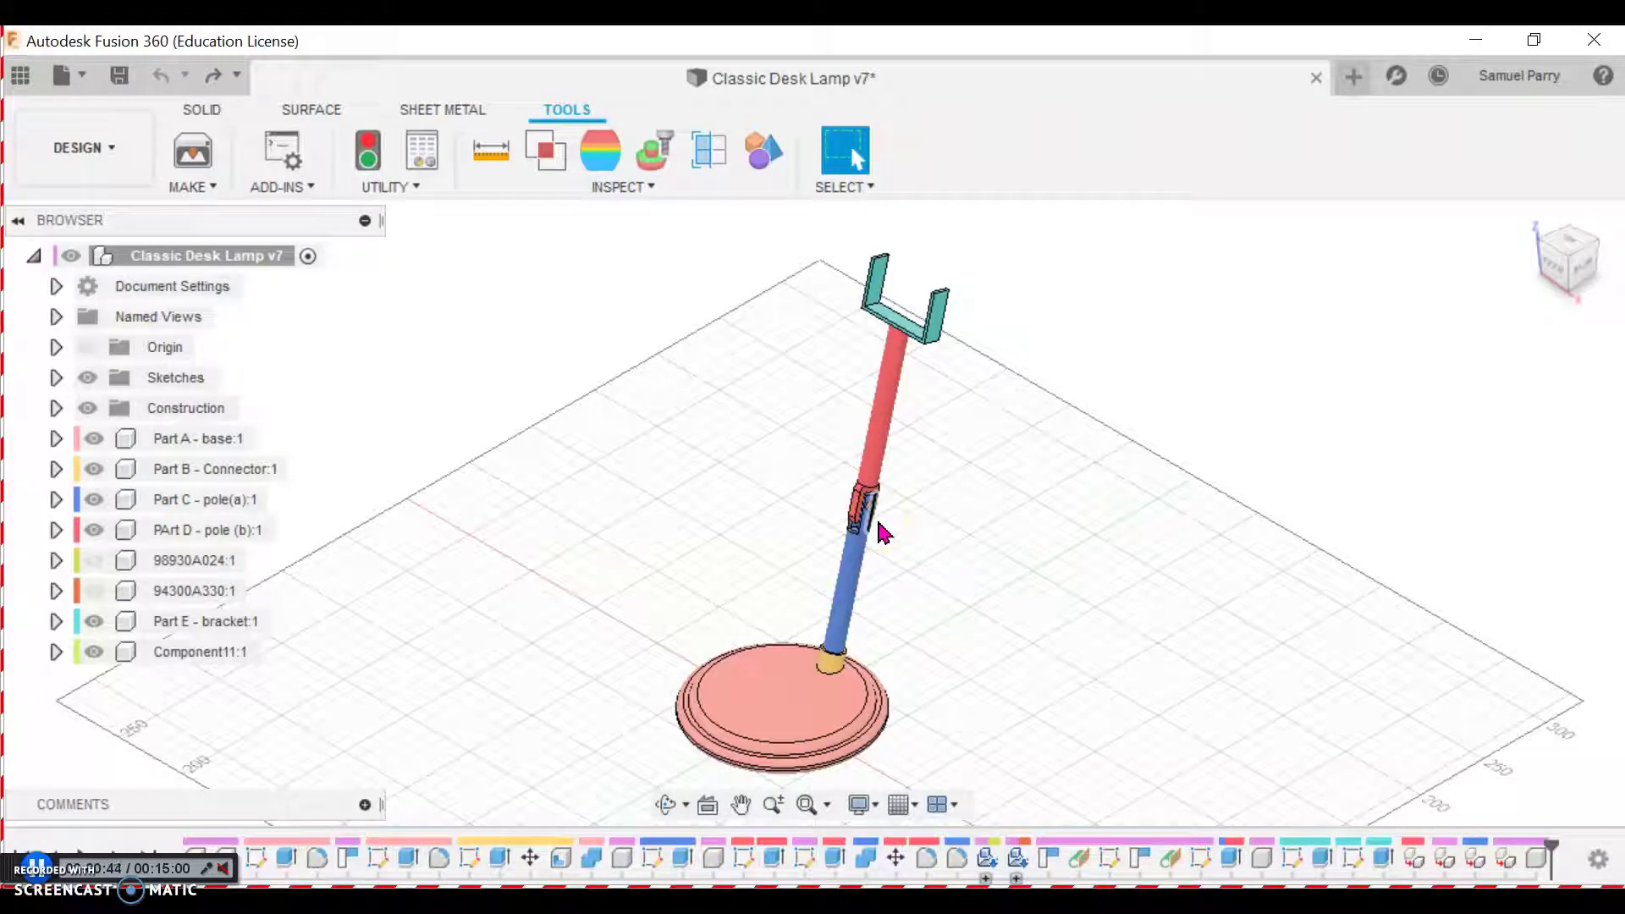
click(921, 315)
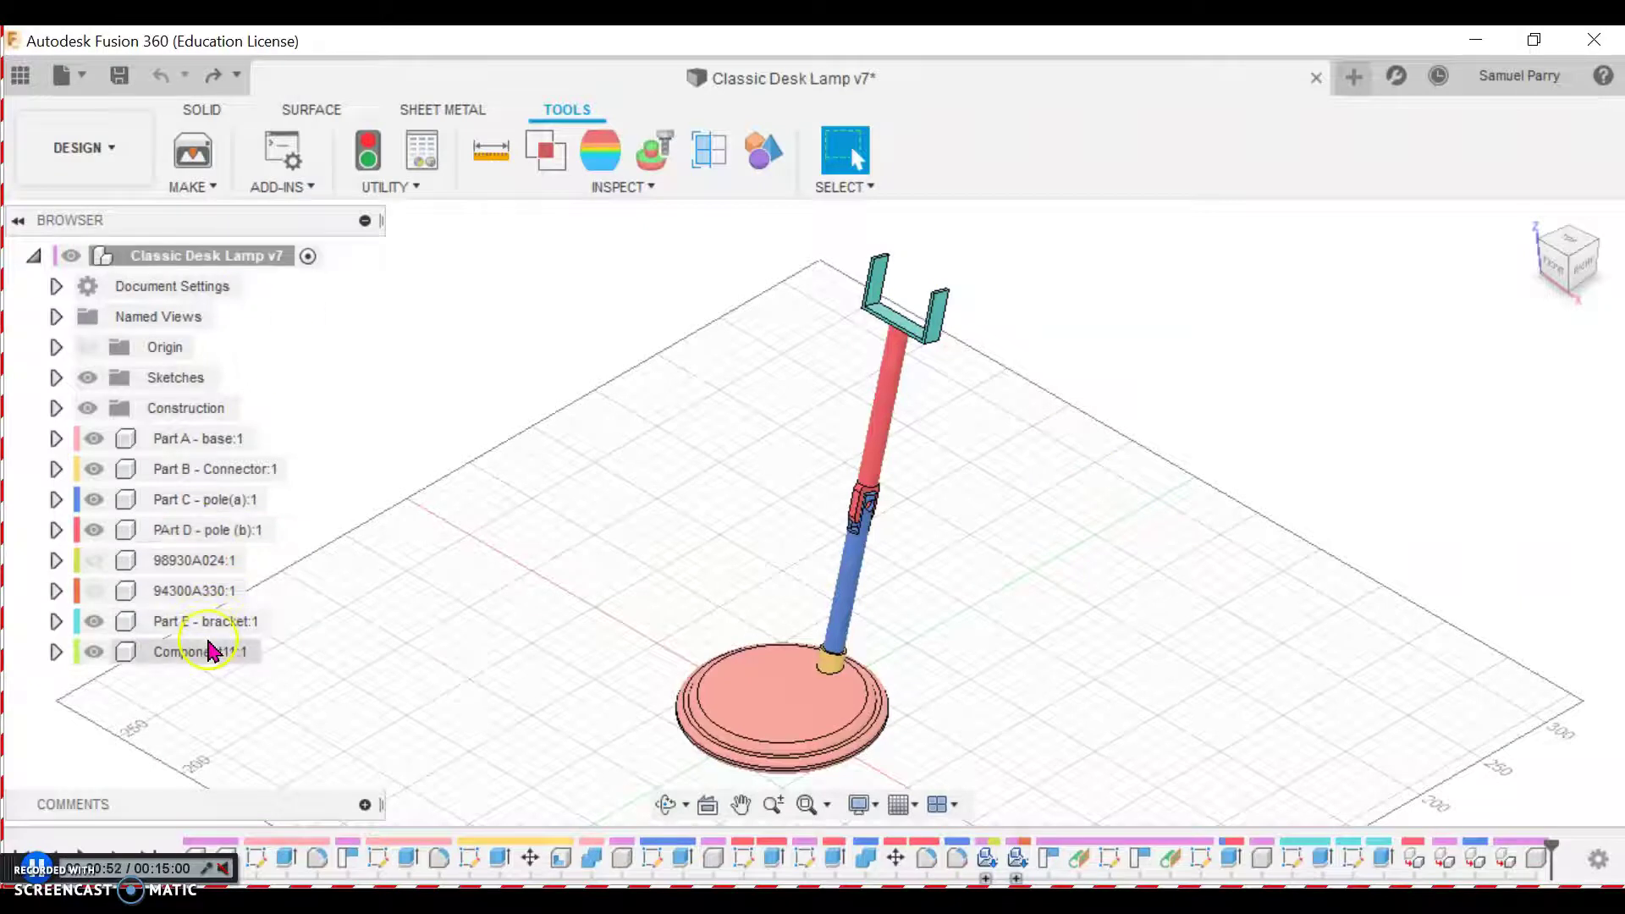
Rename Component11 as "Part F - shade" and make it the active component
click(199, 654)
click(203, 653)
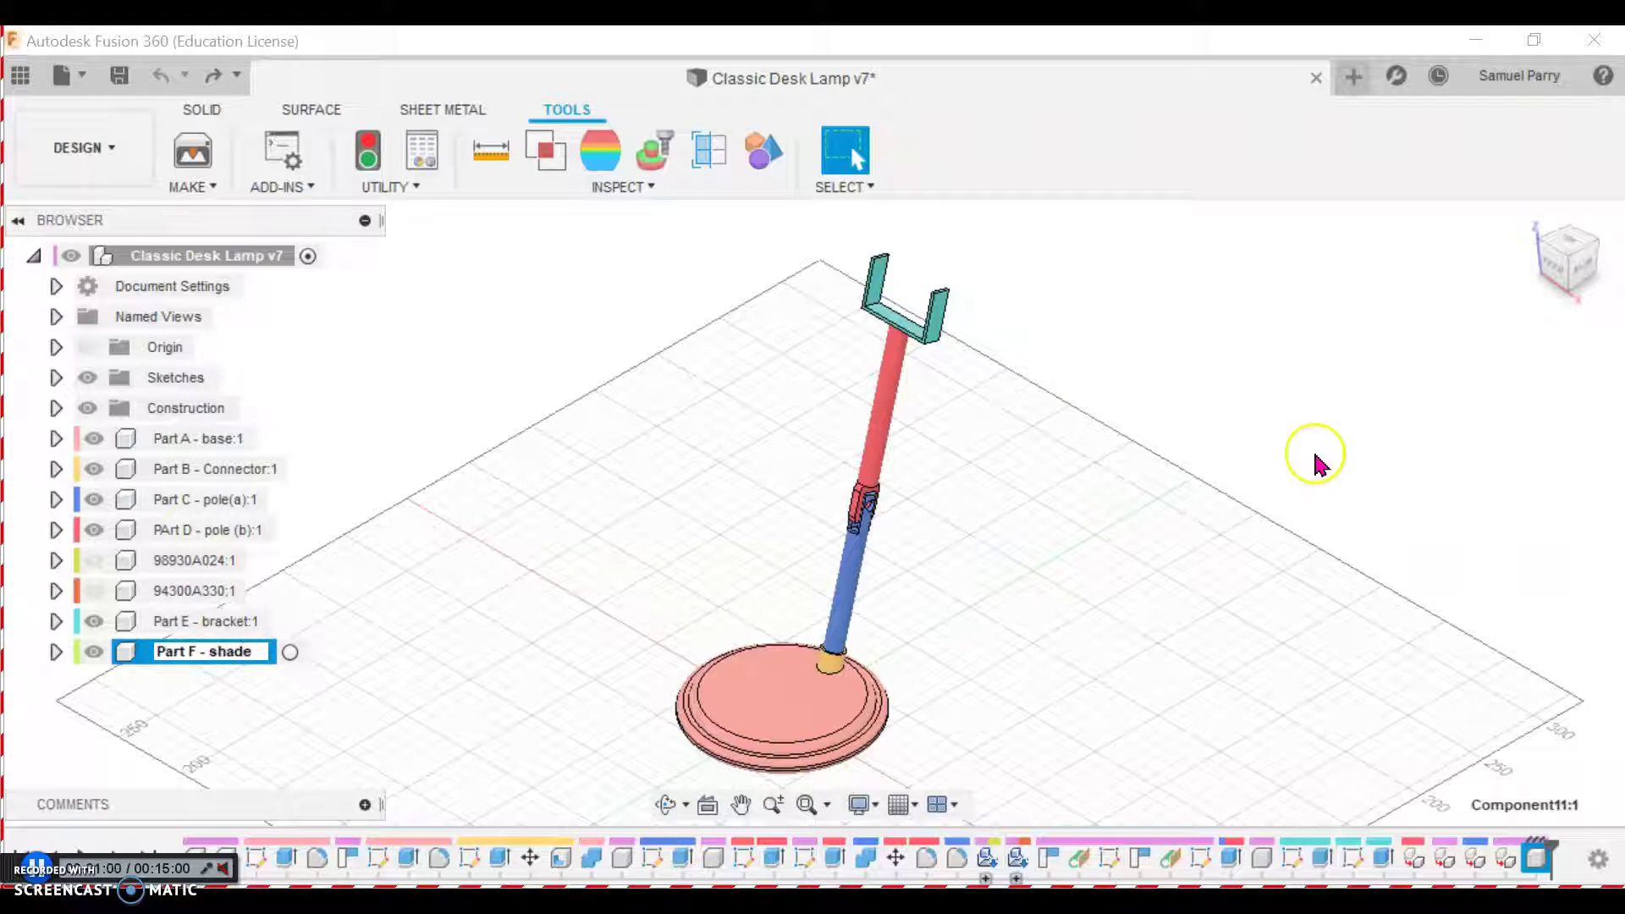
key(Return)
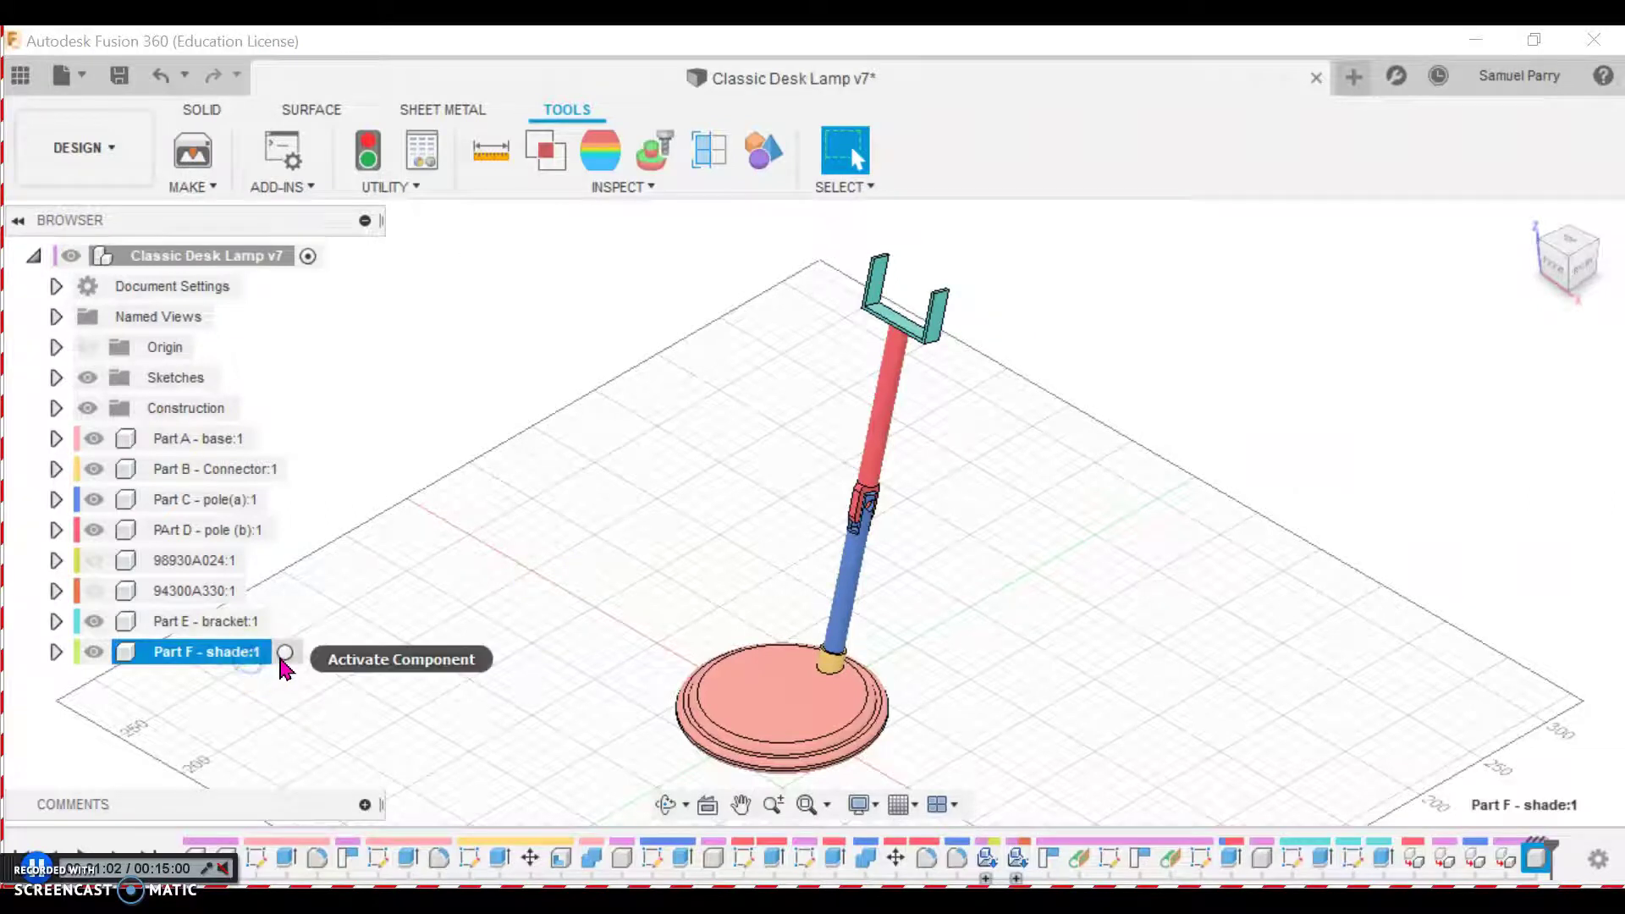
click(282, 654)
click(430, 512)
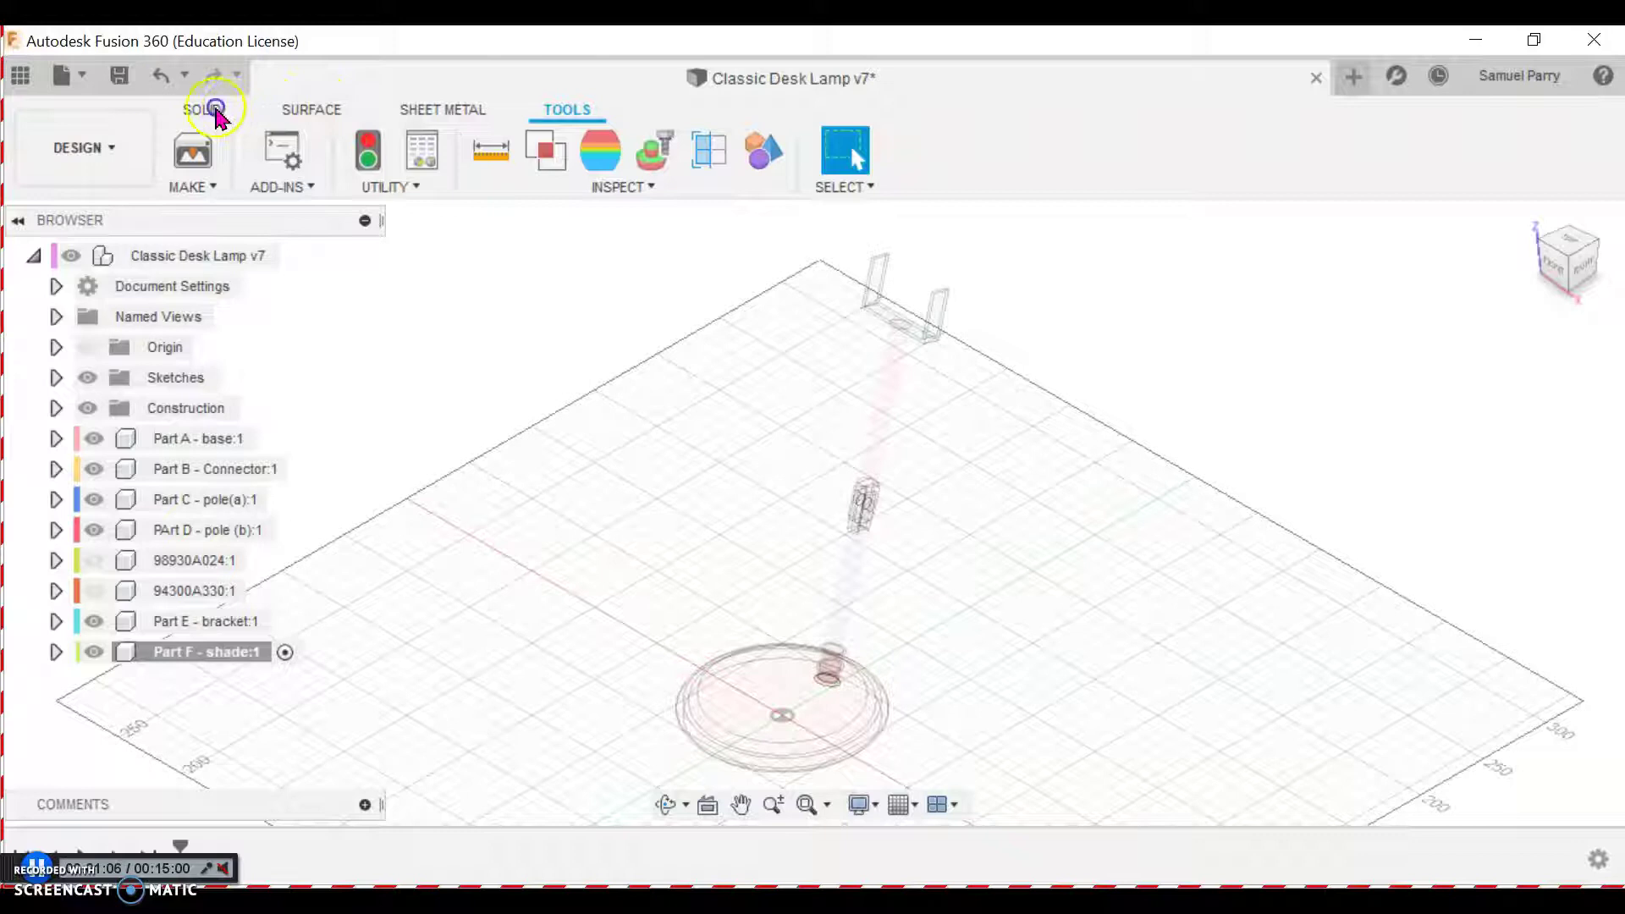
Begin an offset construction plane from the inner face of one bracket arm, 20 mm towards the opposite arm
click(216, 111)
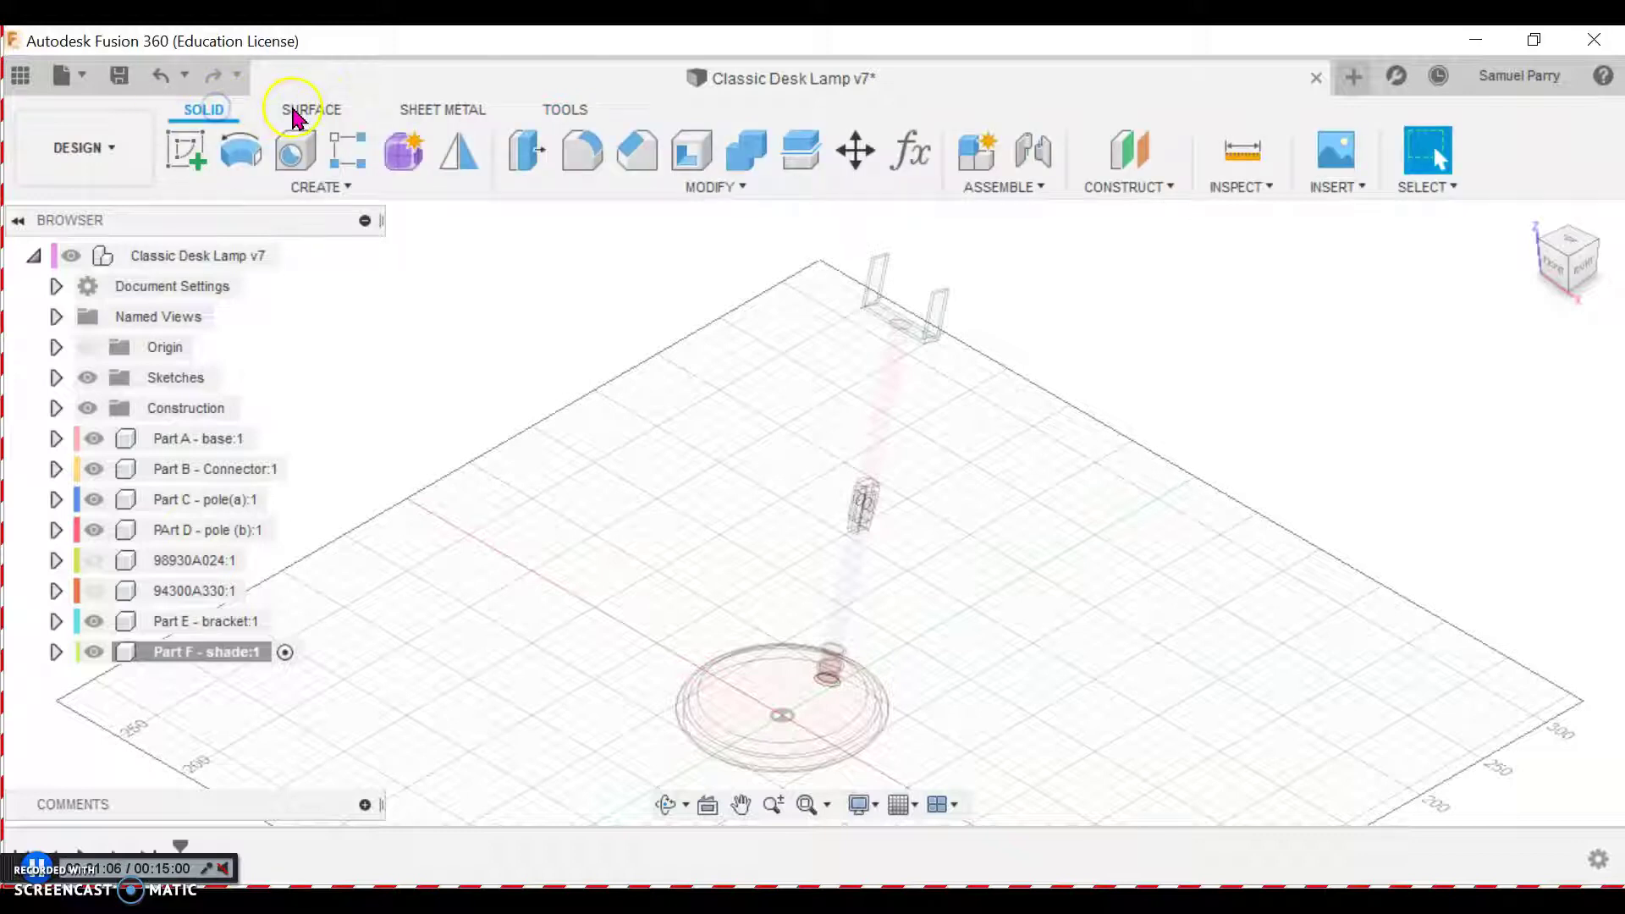
click(1143, 201)
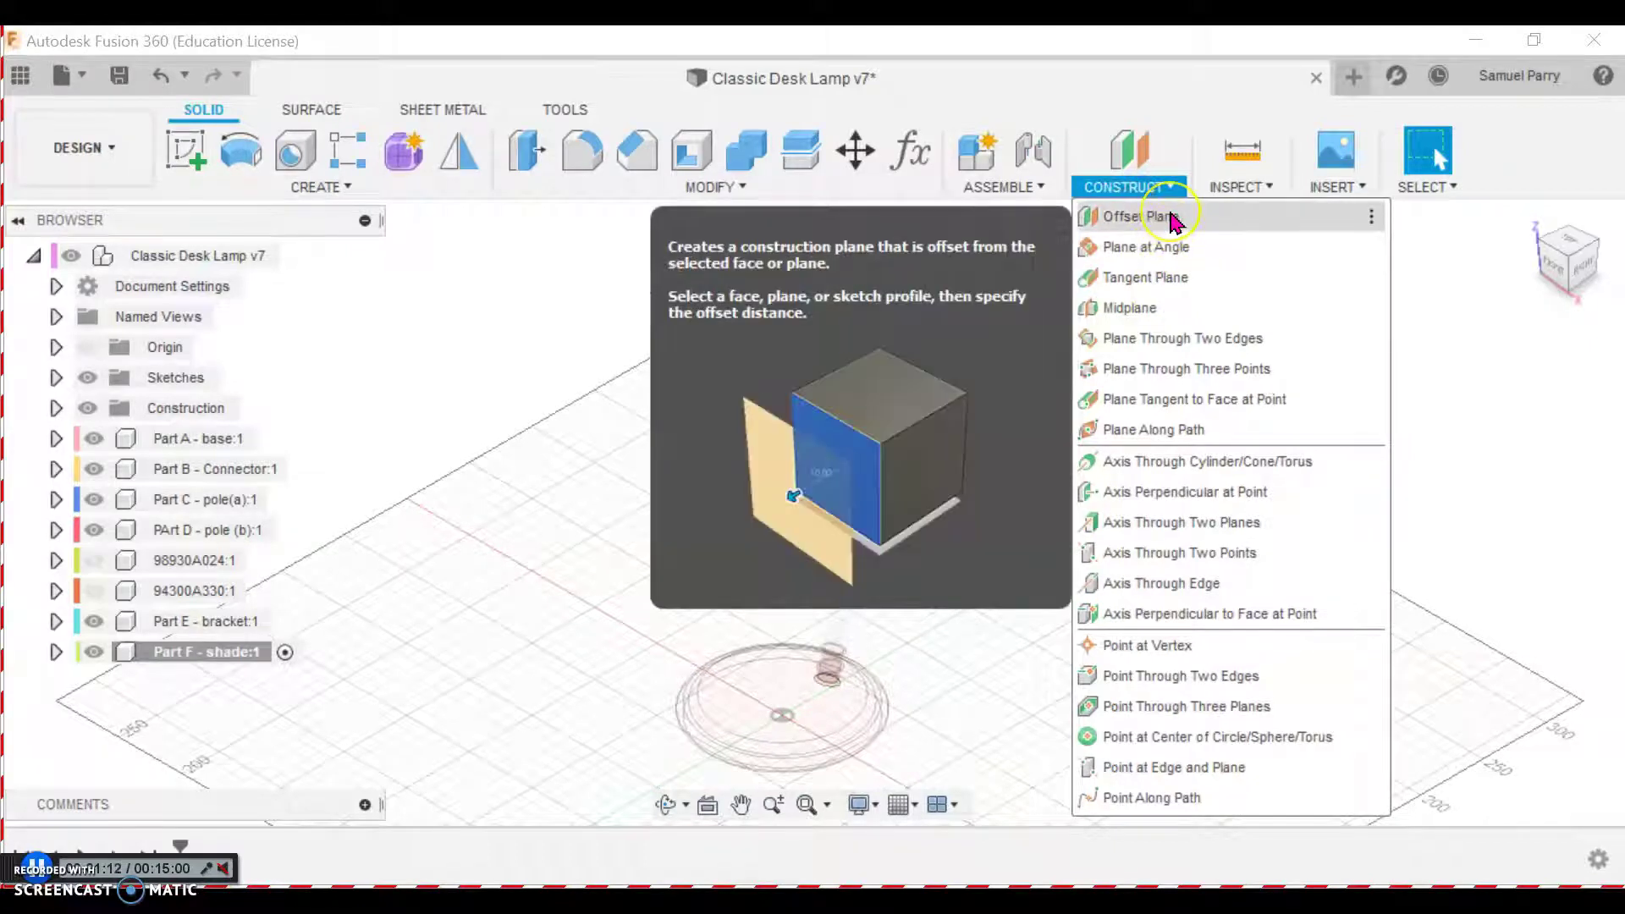
click(1170, 212)
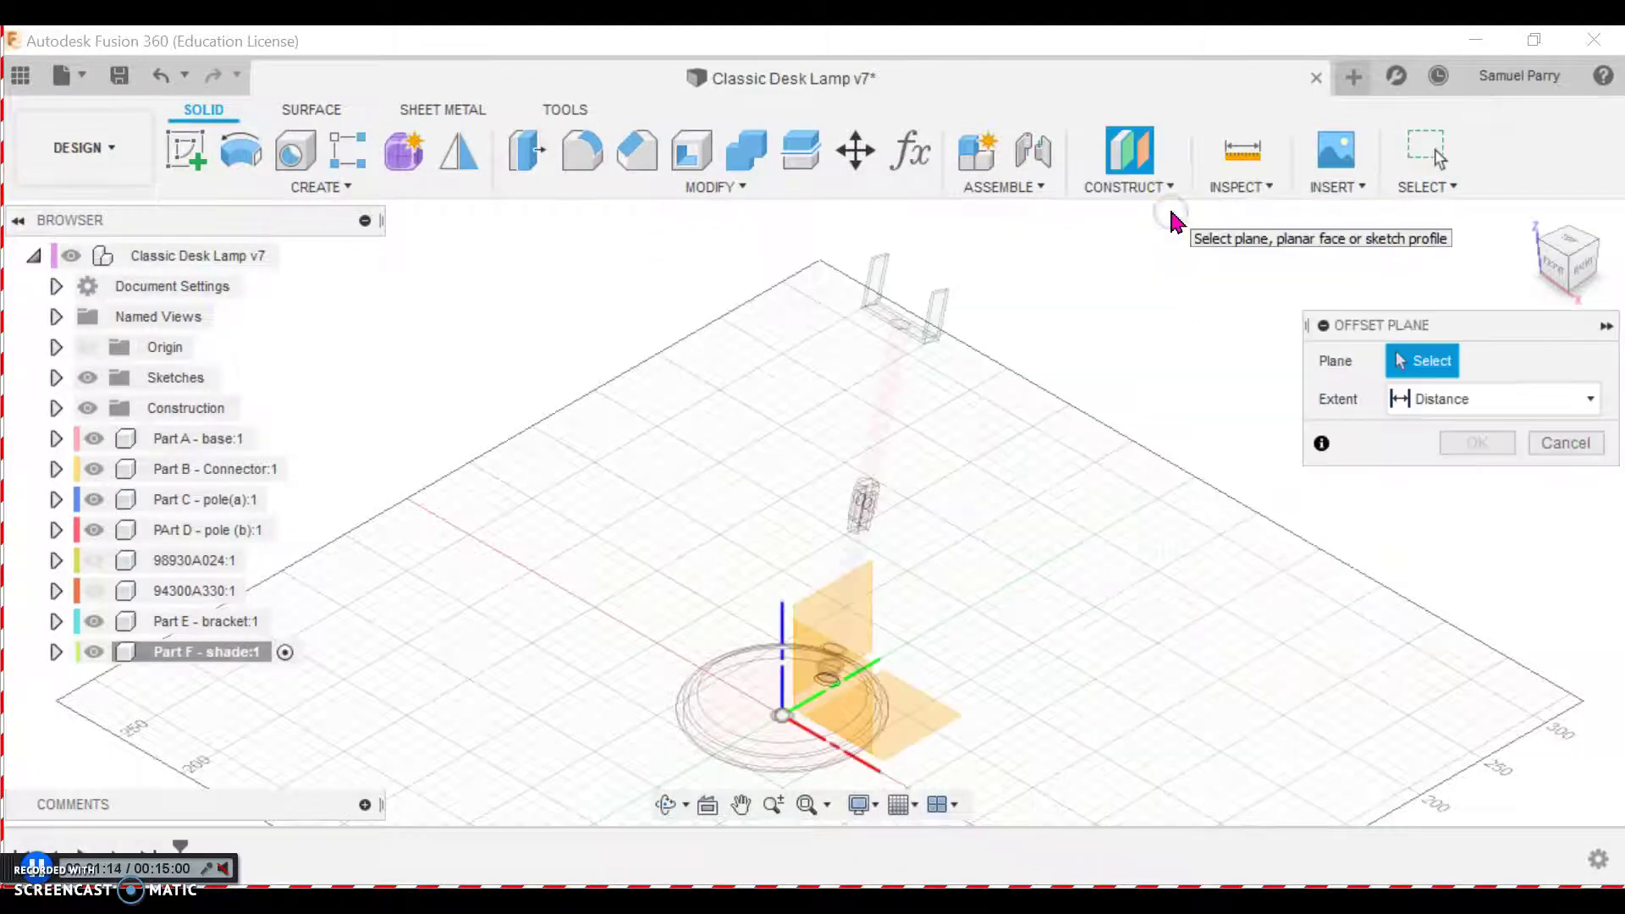
scroll(869, 307, up, 4)
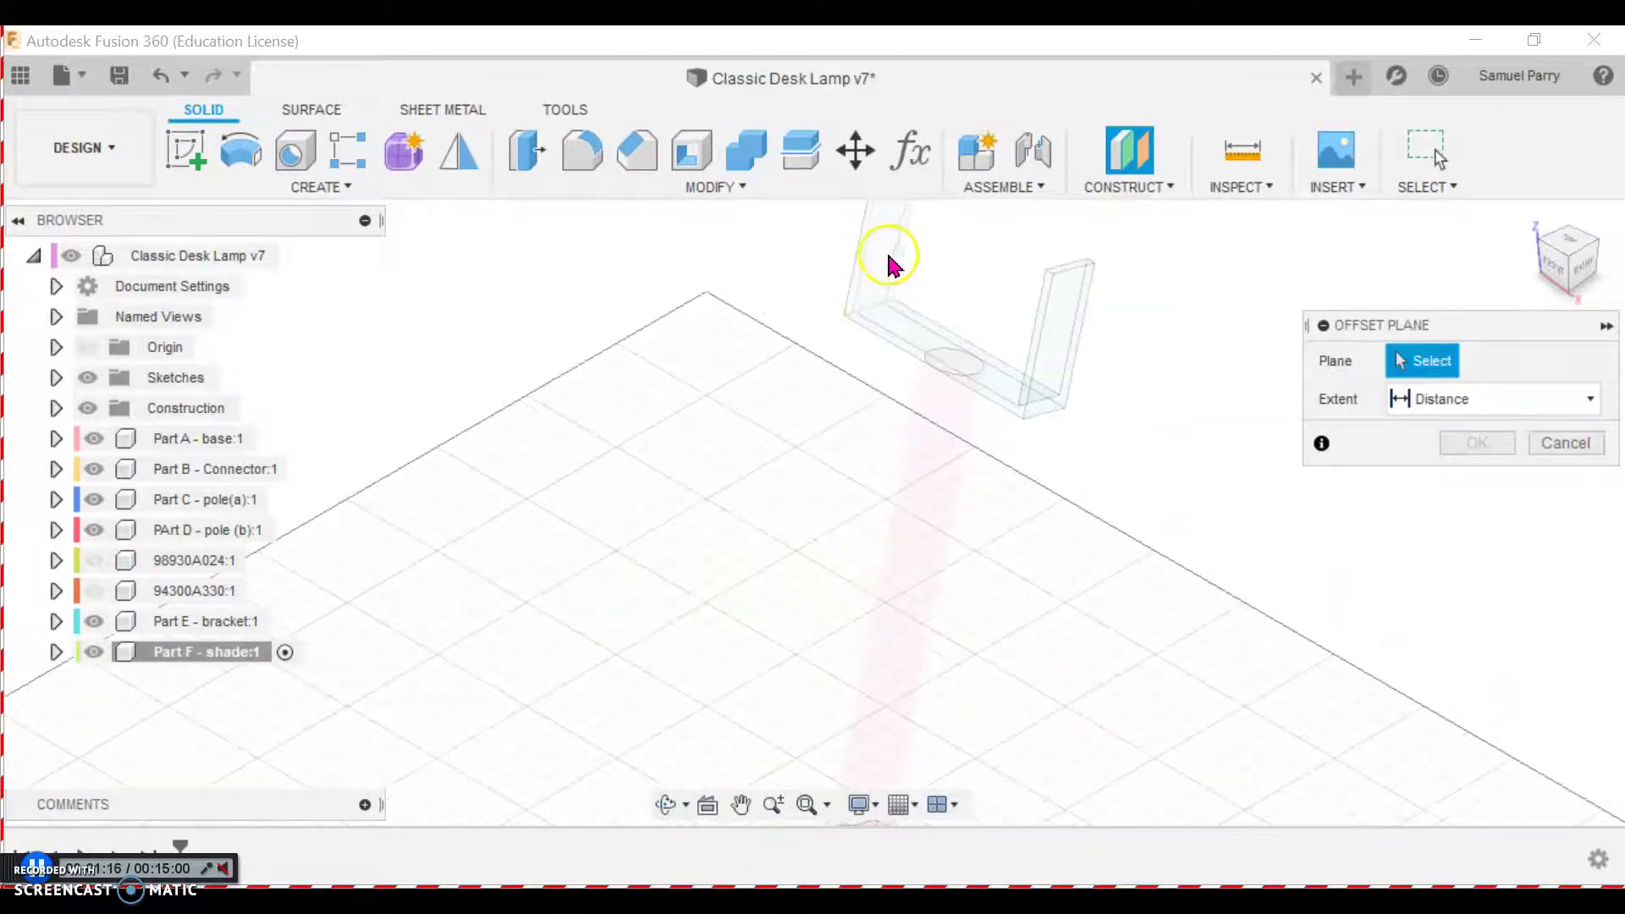
click(897, 254)
drag(905, 247, 973, 284)
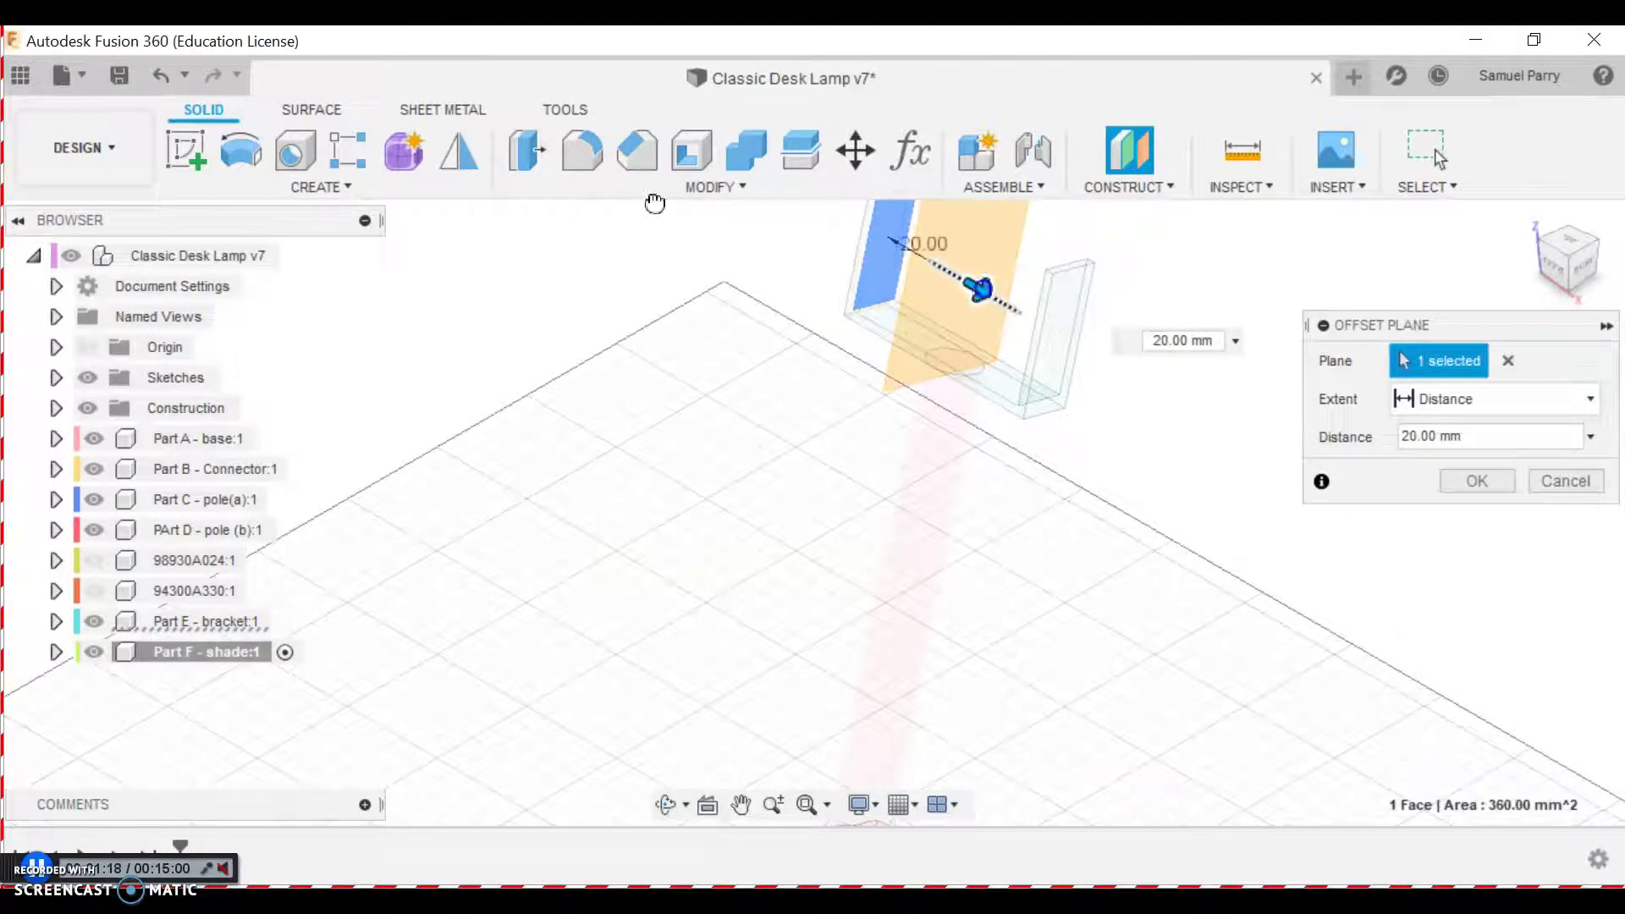
Set the plane's offset distance to 23 mm so it sits midway between the bracket arms, and create it
click(1559, 272)
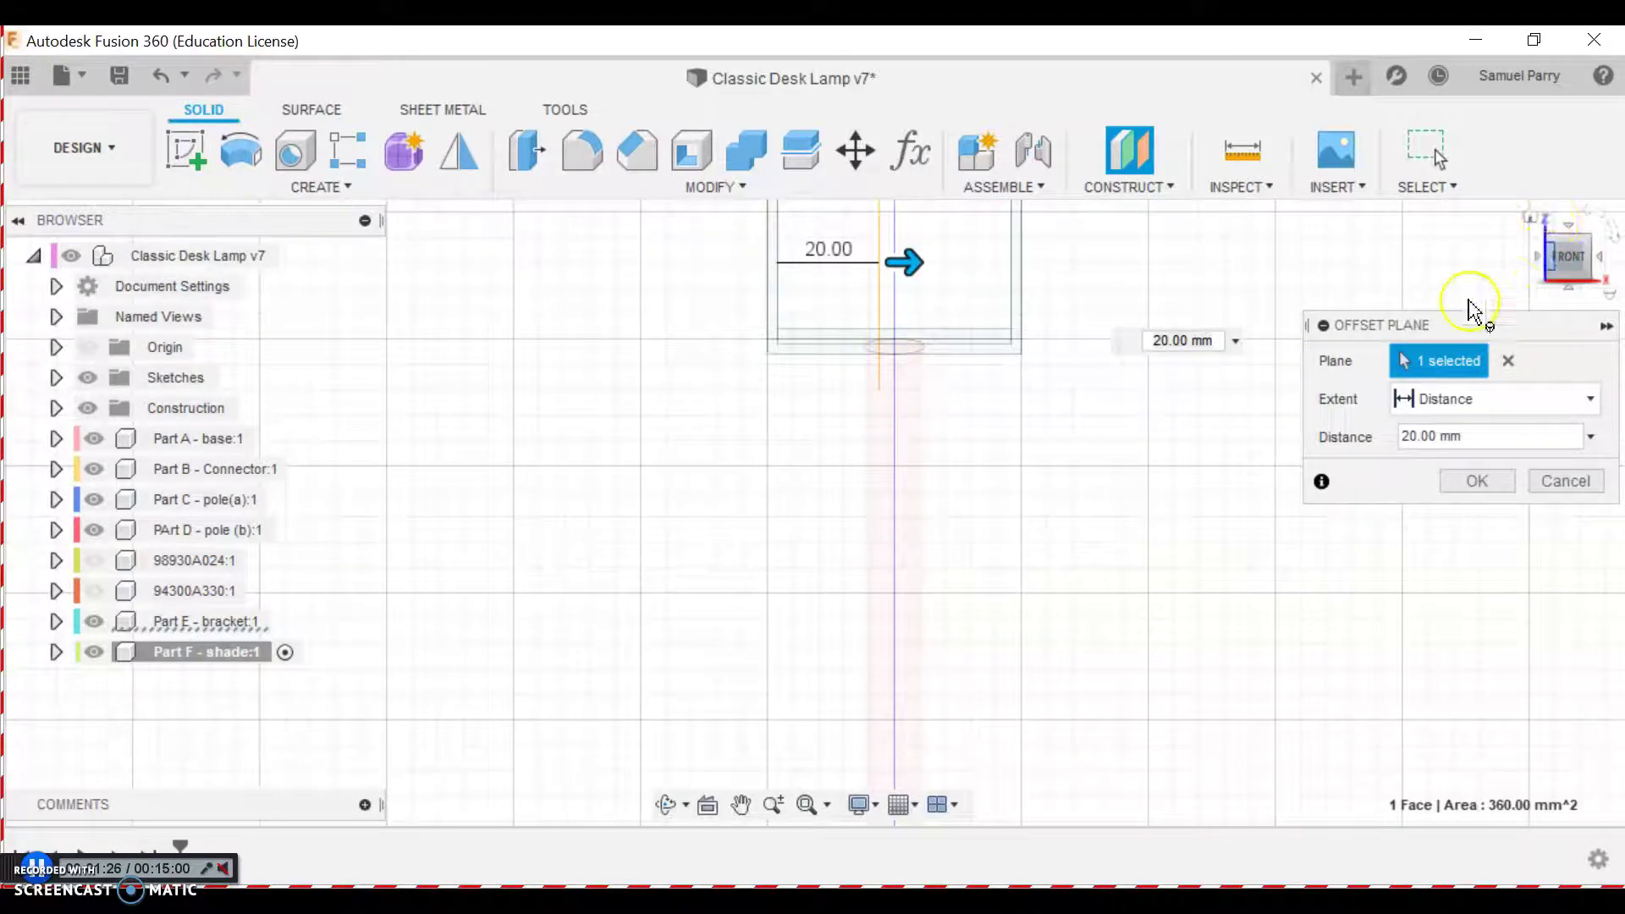
middle_drag(996, 627, 1059, 208)
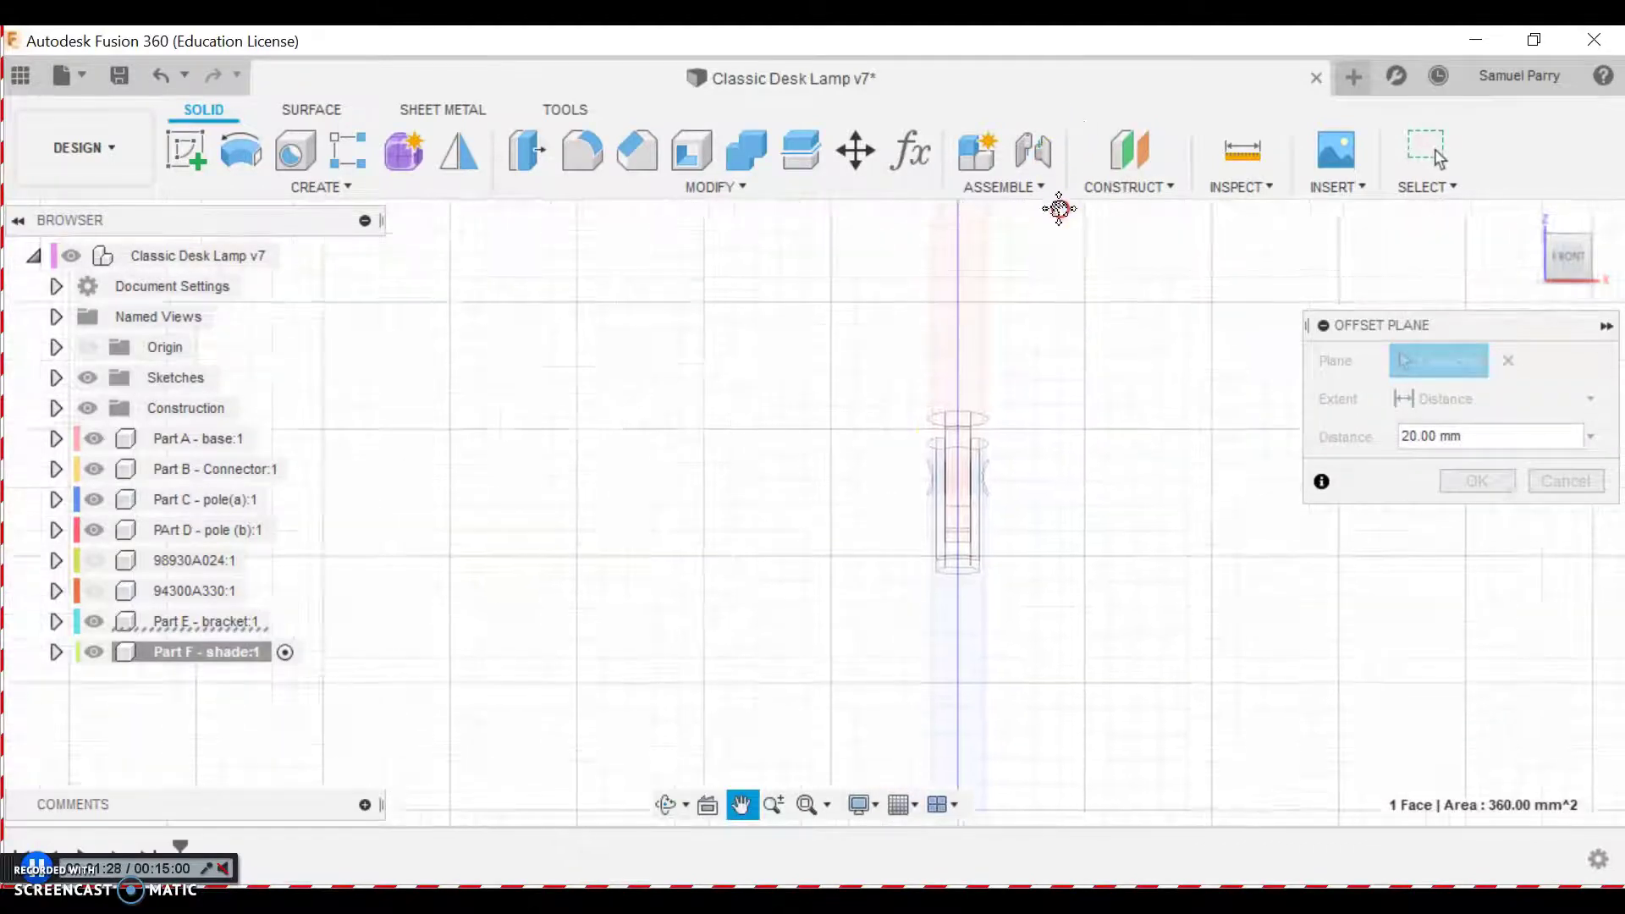
scroll(1027, 377, up, 8)
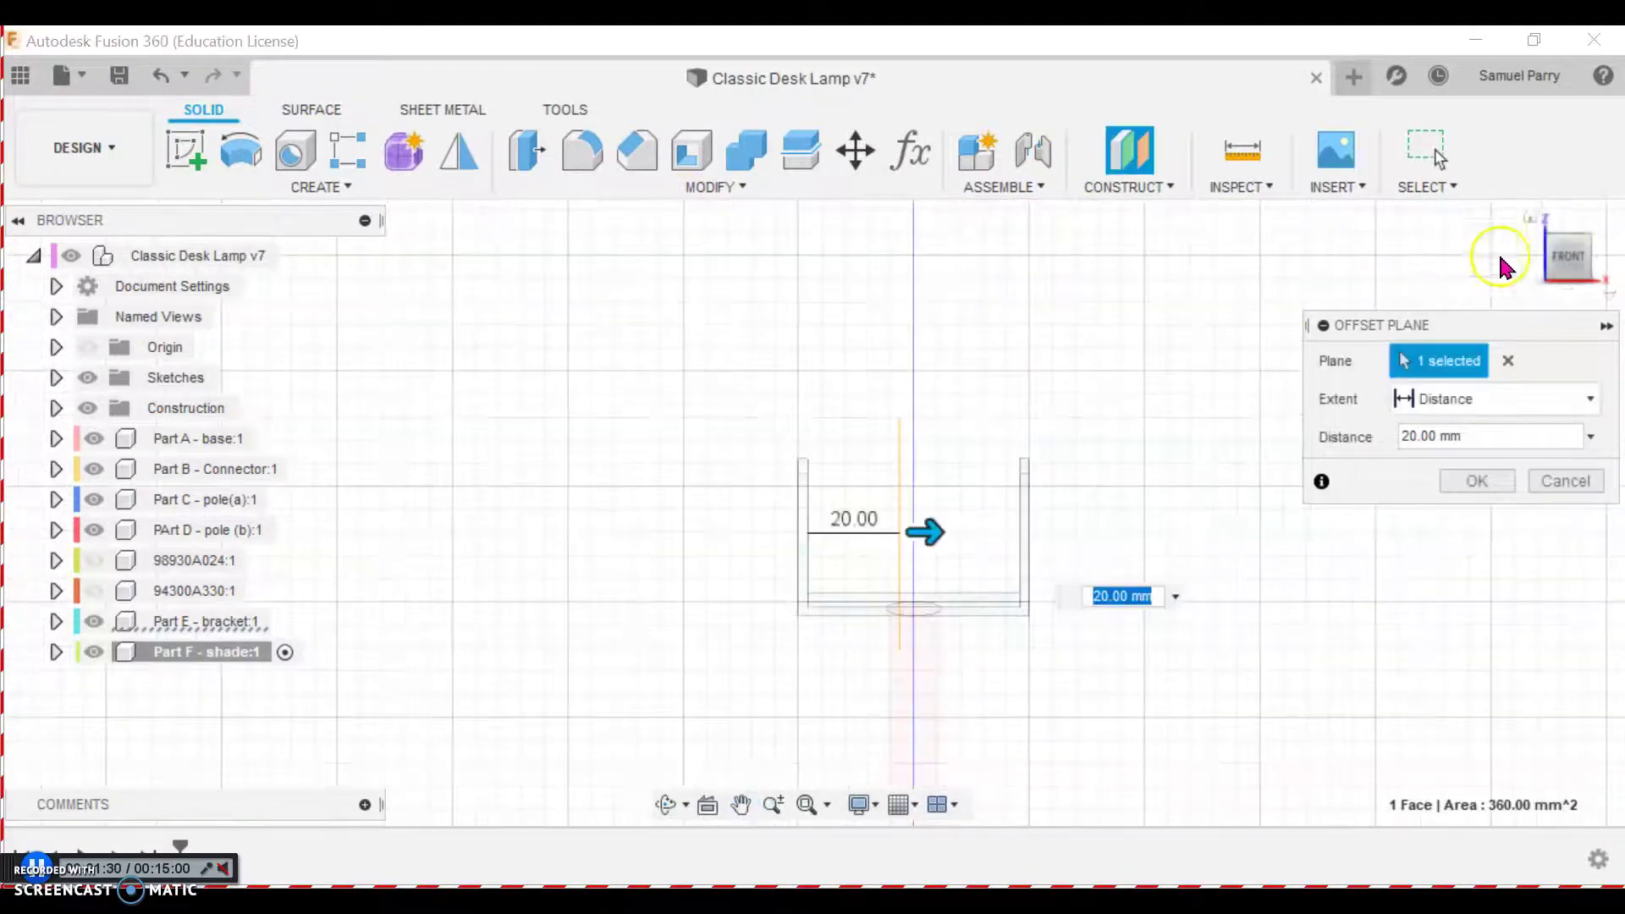
drag(929, 538, 951, 539)
click(1140, 592)
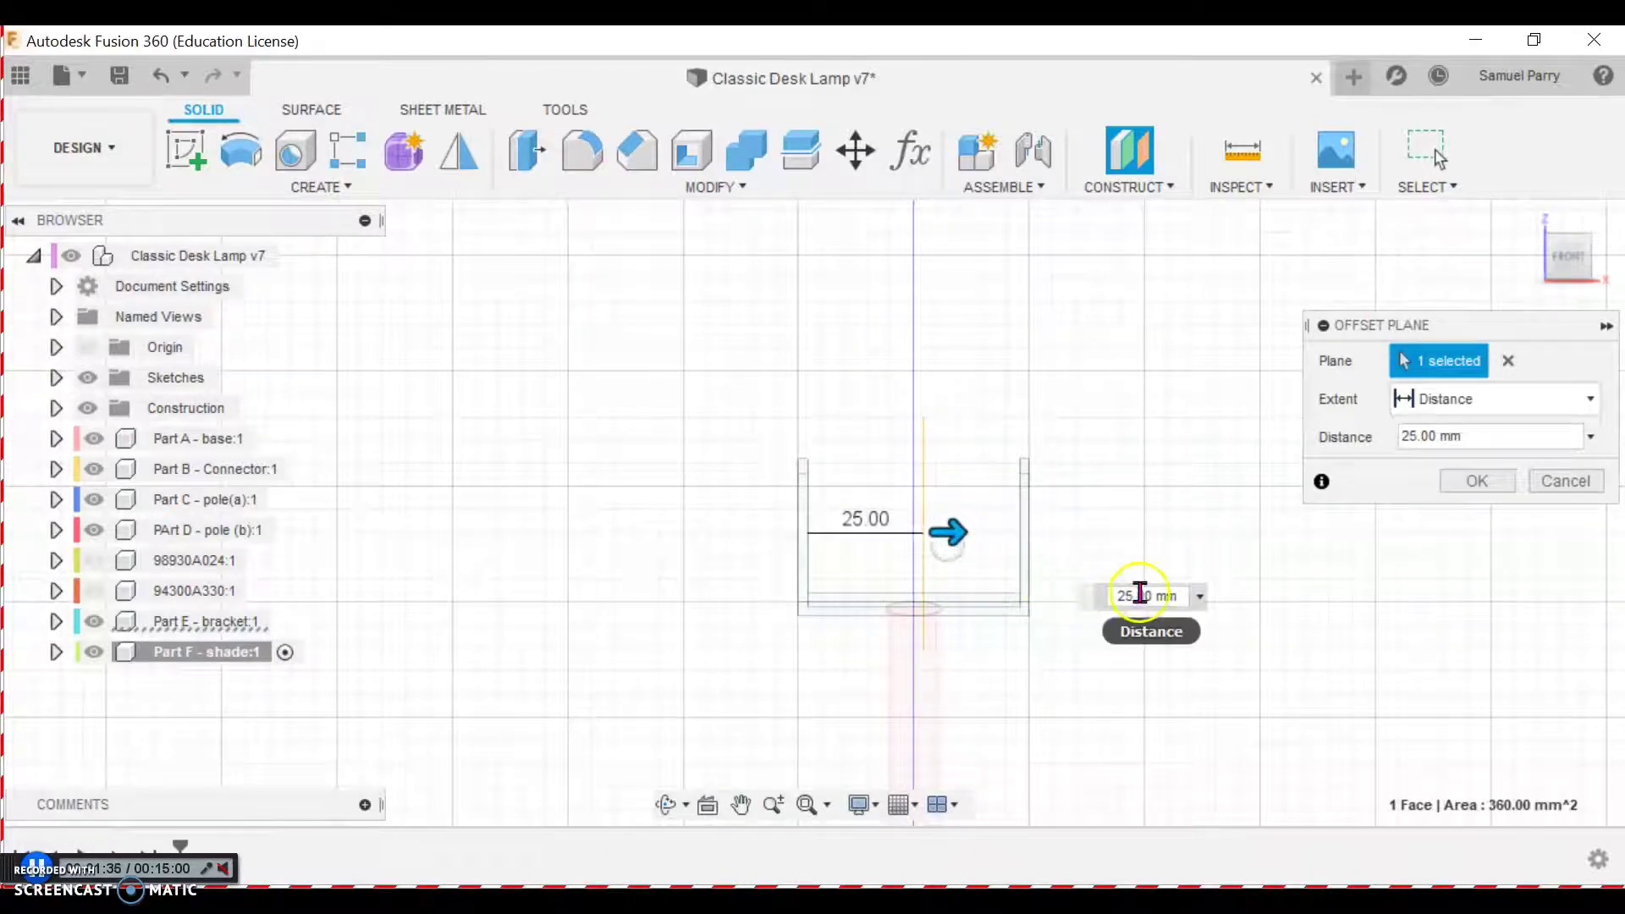
click(1141, 595)
click(1198, 596)
double_click(1139, 600)
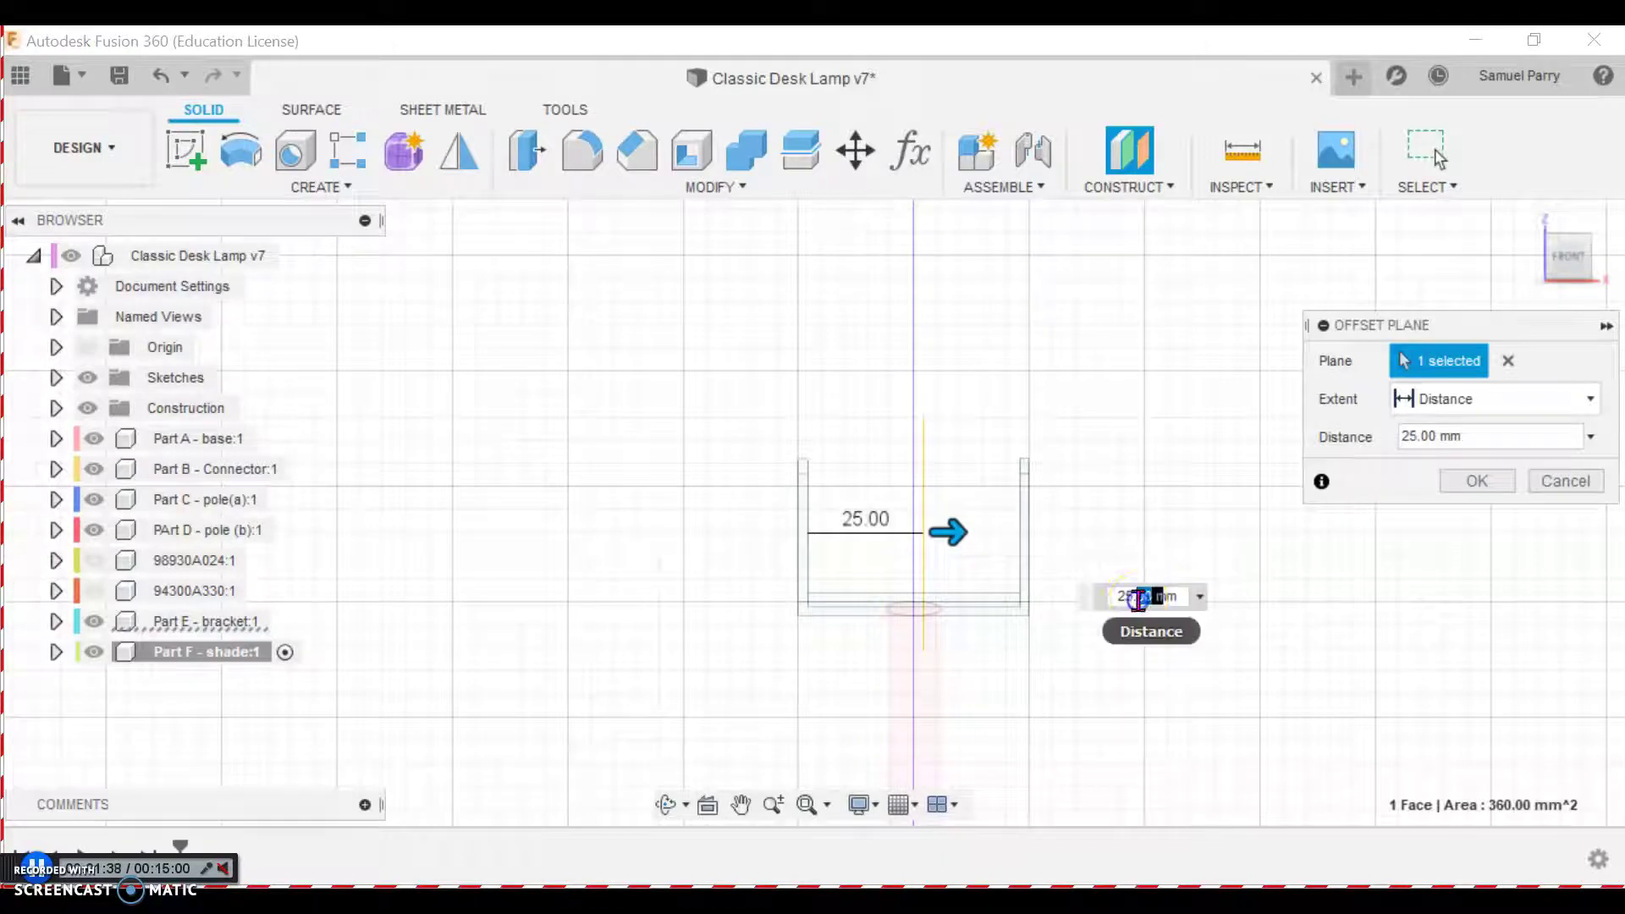
text(23)
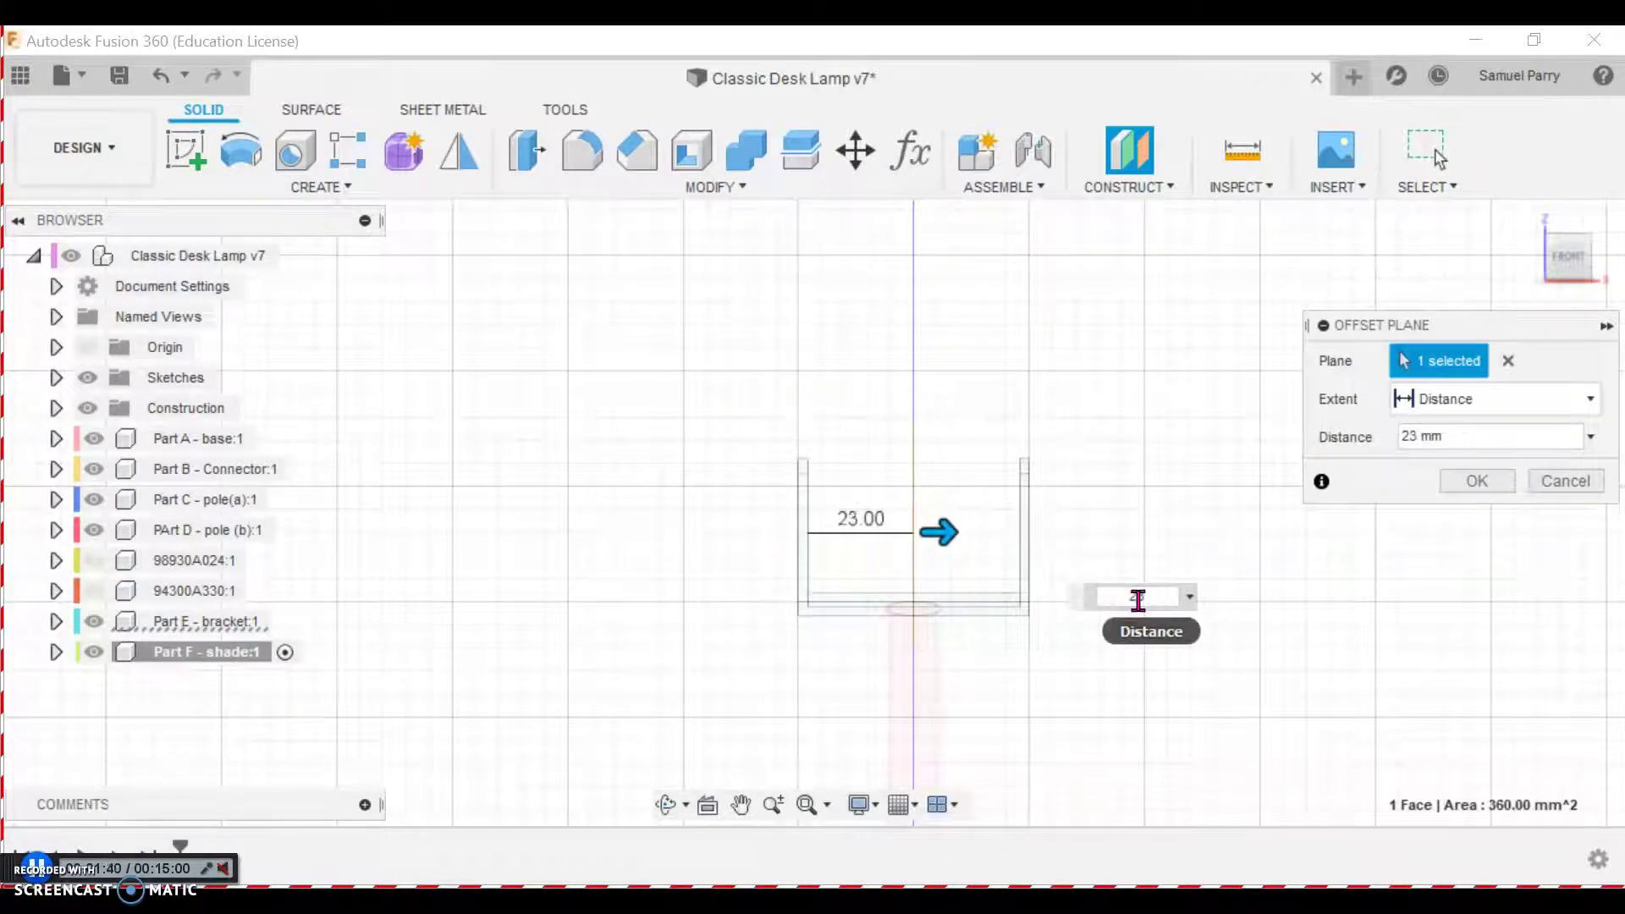
key(Return)
Start a sketch on the new construction plane between the bracket arms
shift+middle_drag(1136, 596, 1119, 599)
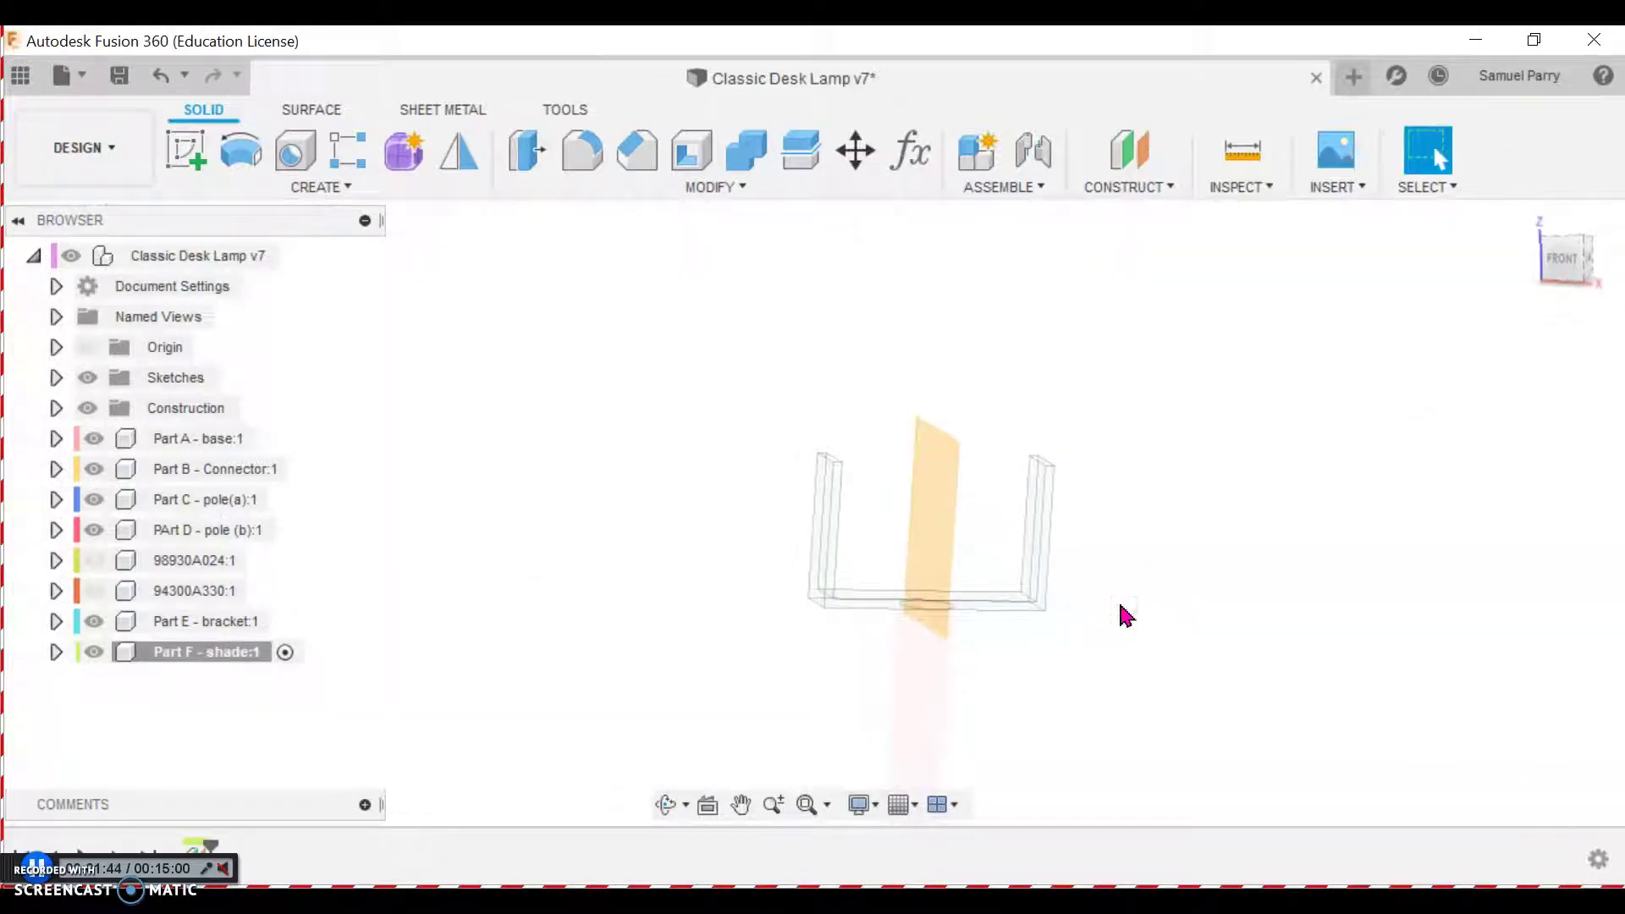
click(186, 151)
click(923, 462)
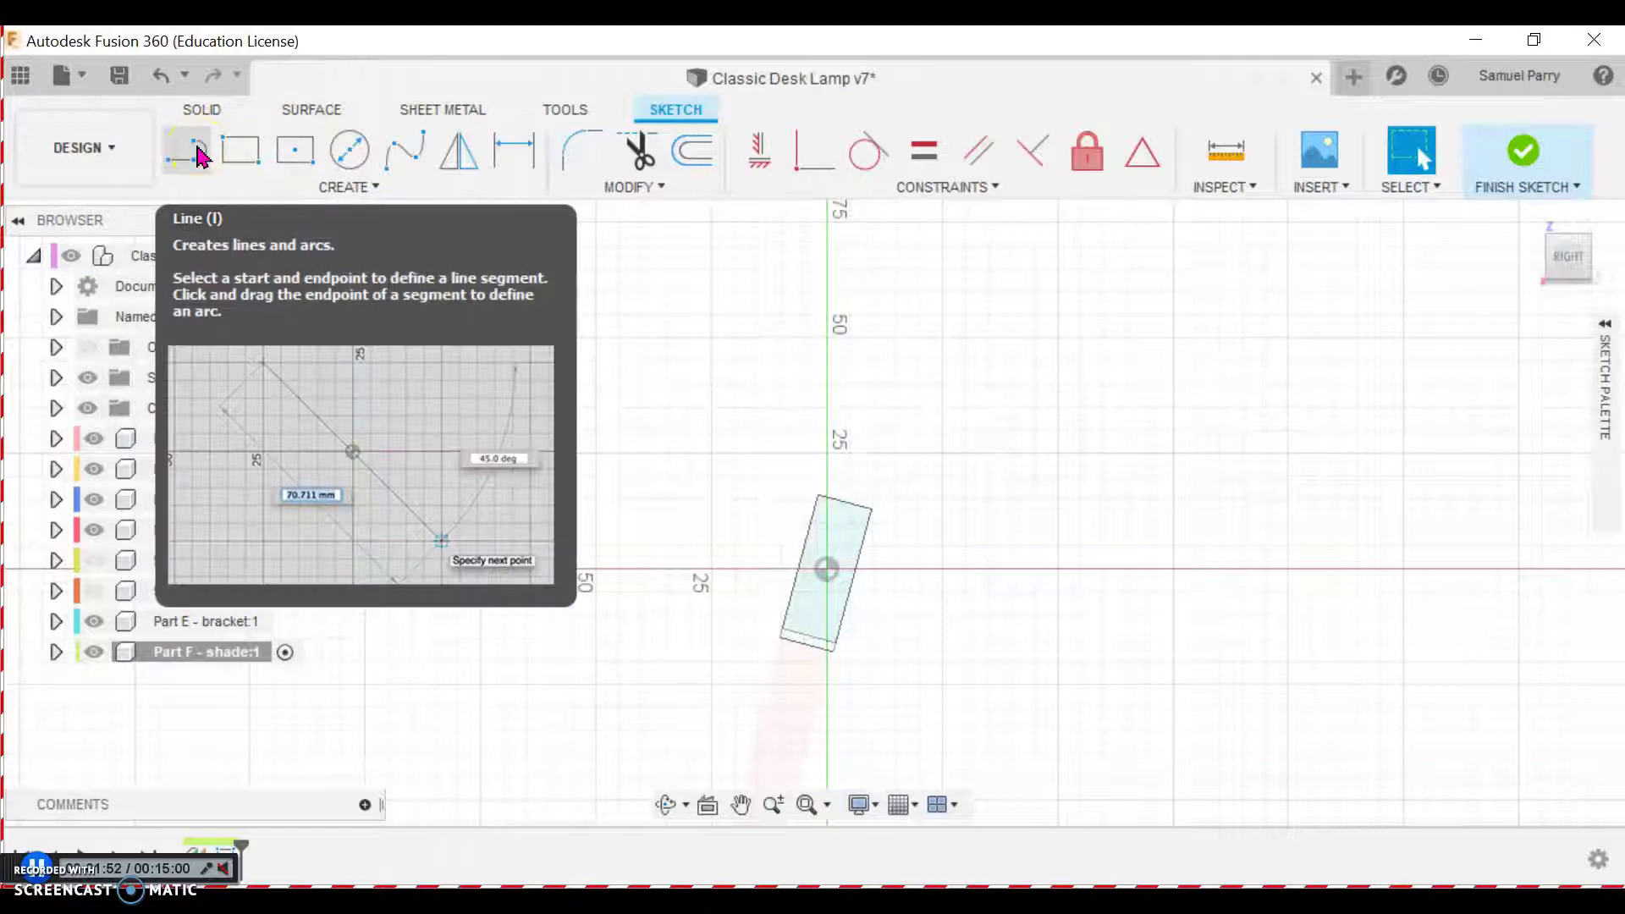
Draw a slanted line from the sketch origin up past the bracket's top edge
click(200, 157)
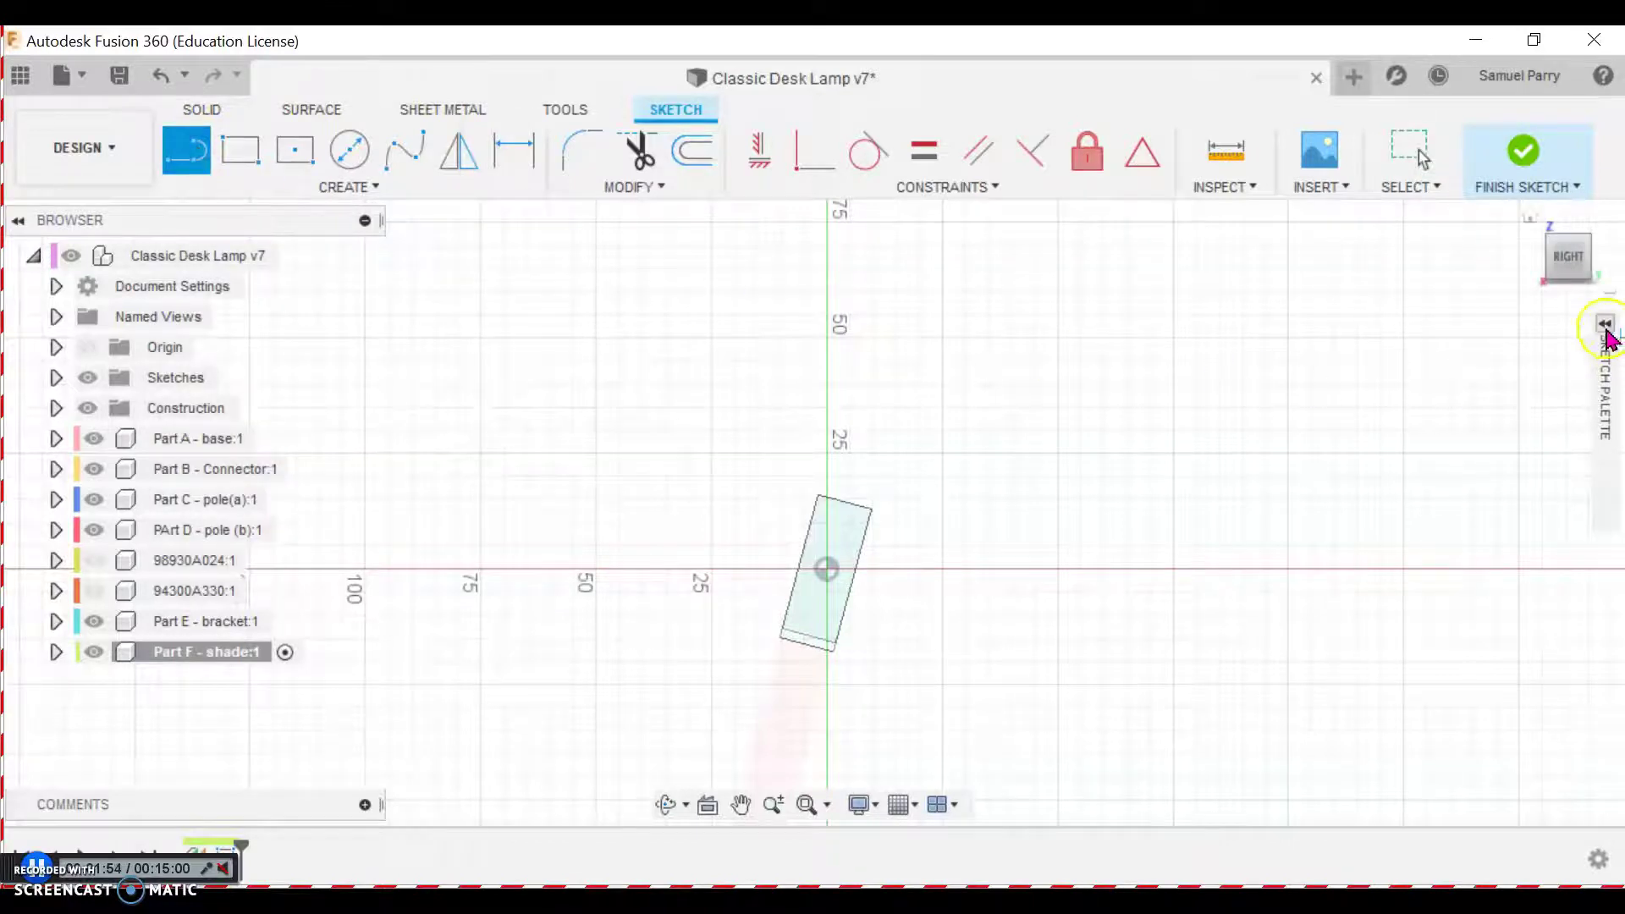
click(1605, 326)
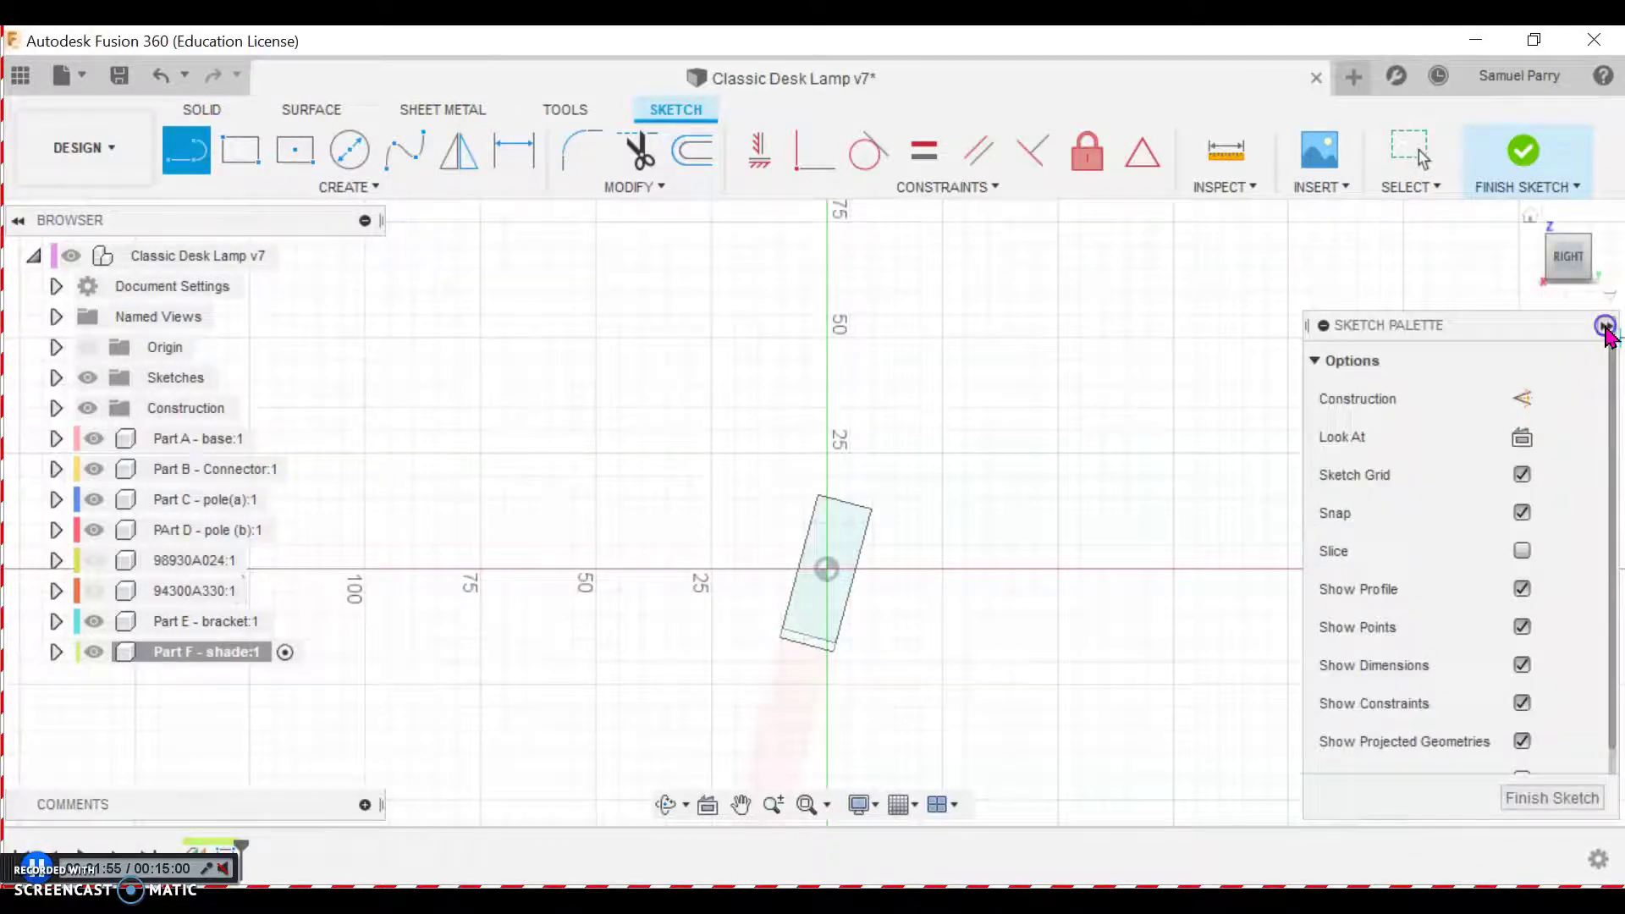
click(1523, 401)
click(1606, 325)
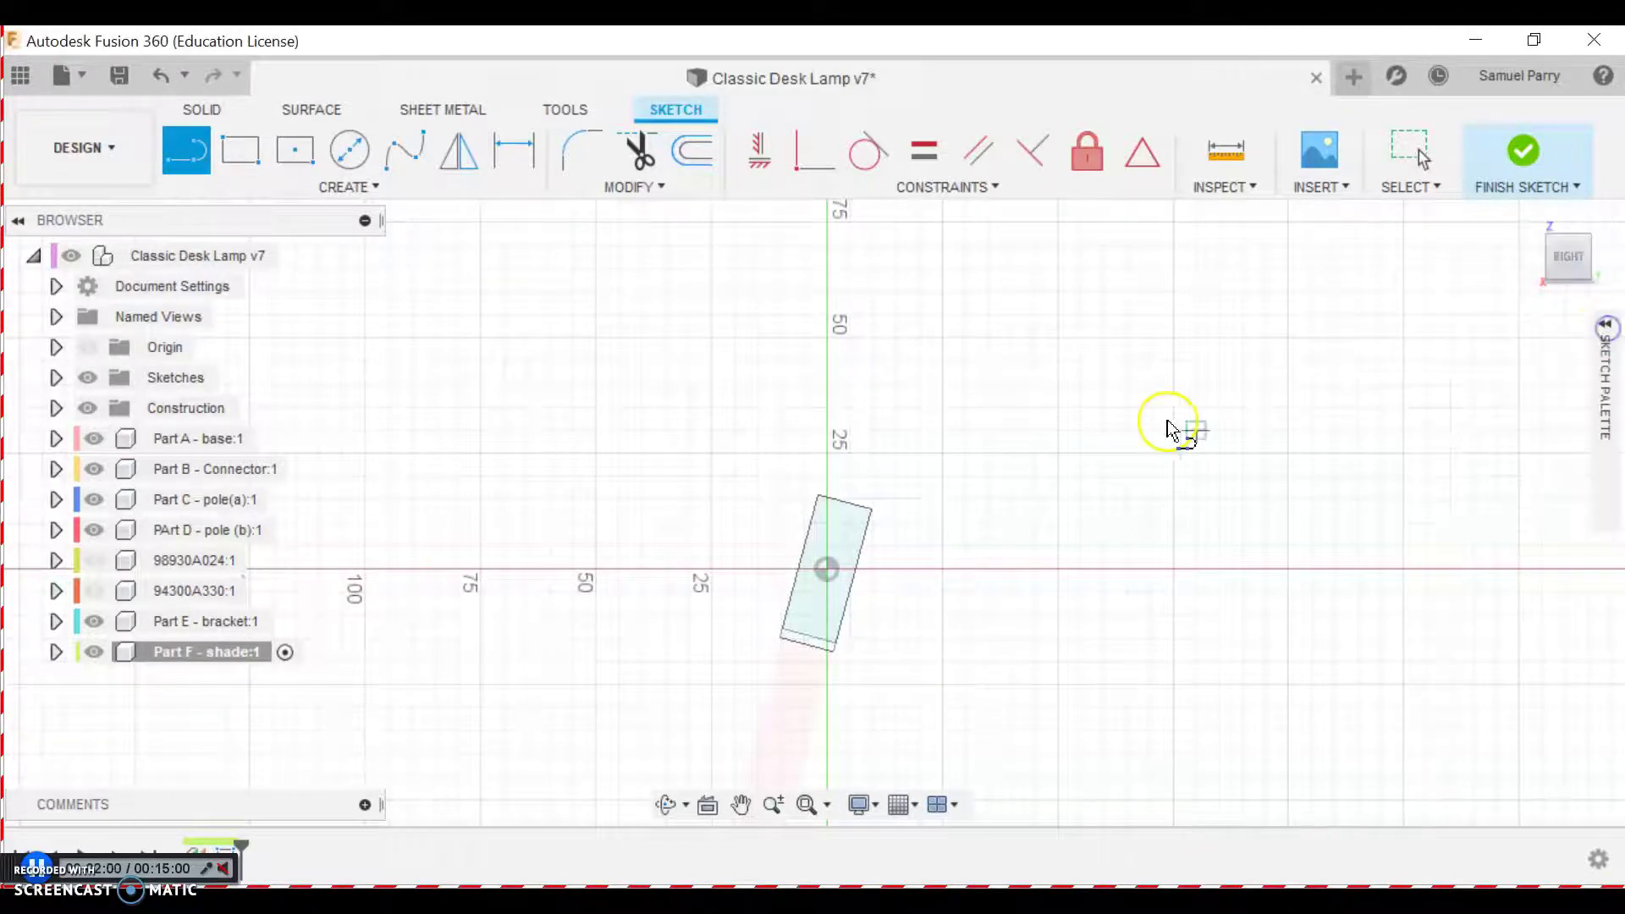
click(1605, 325)
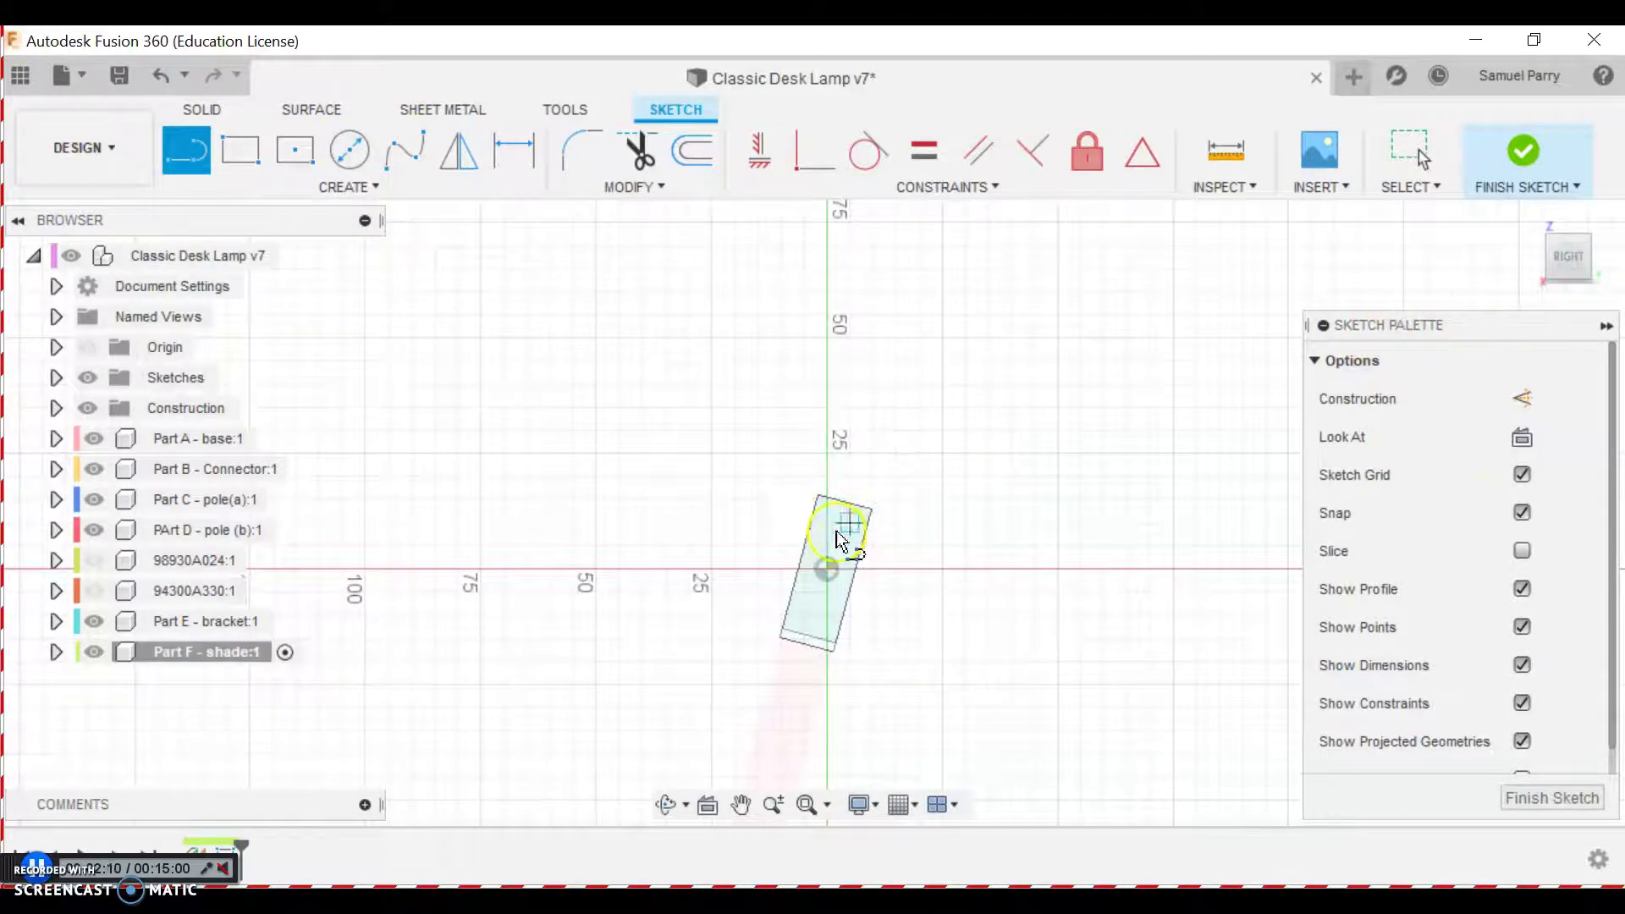
scroll(832, 544, up, 3)
click(827, 587)
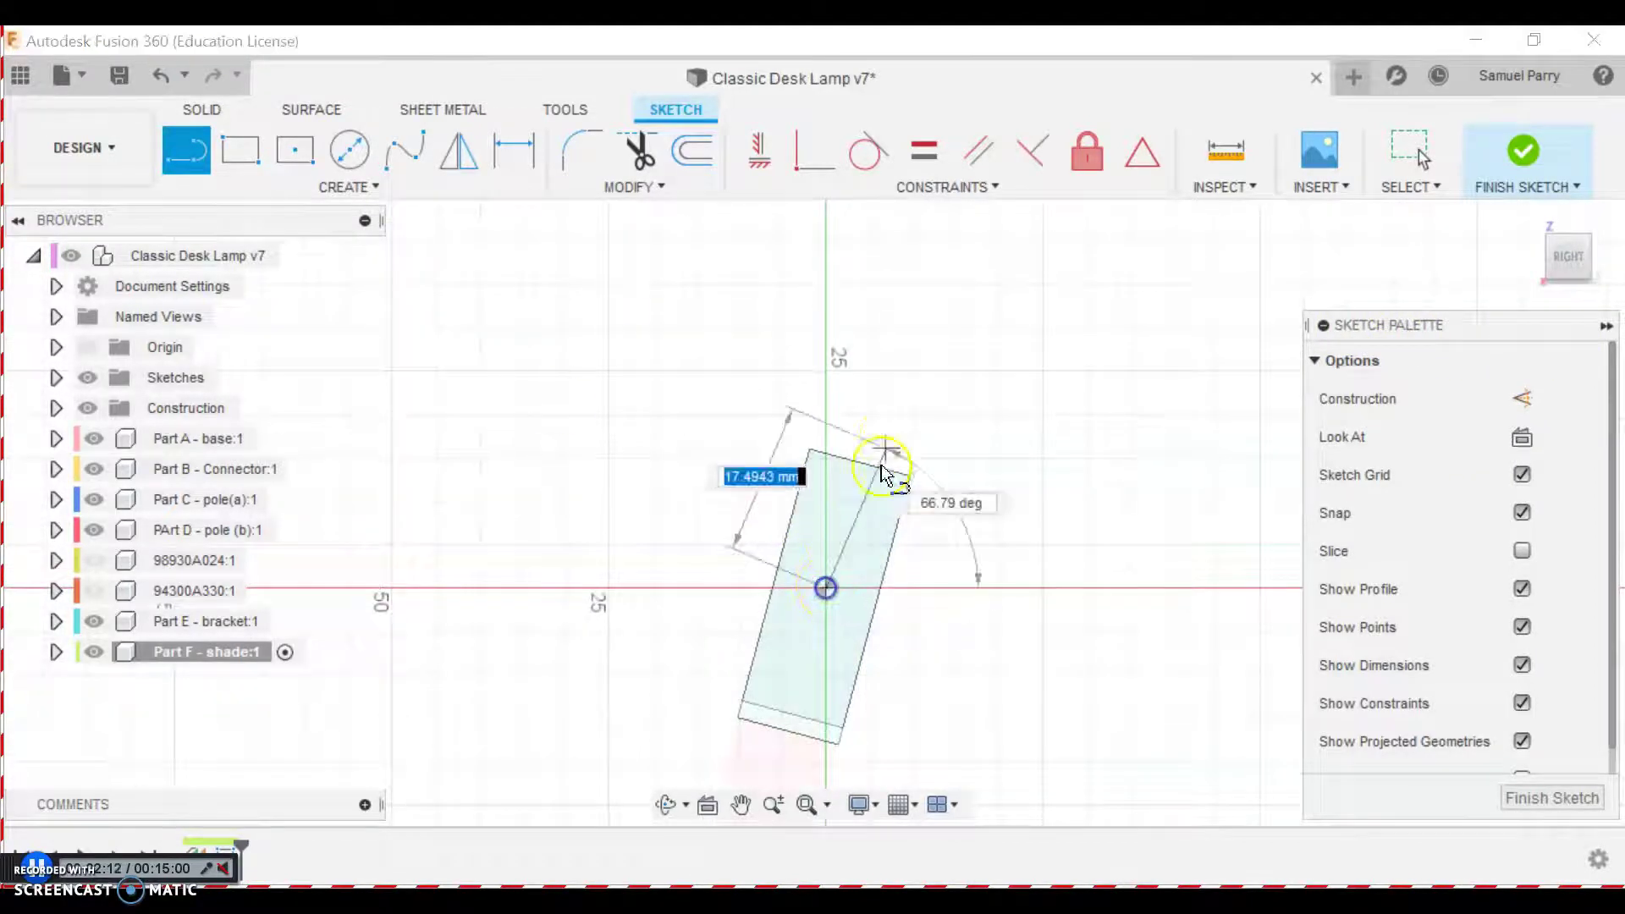
click(925, 329)
key(Escape)
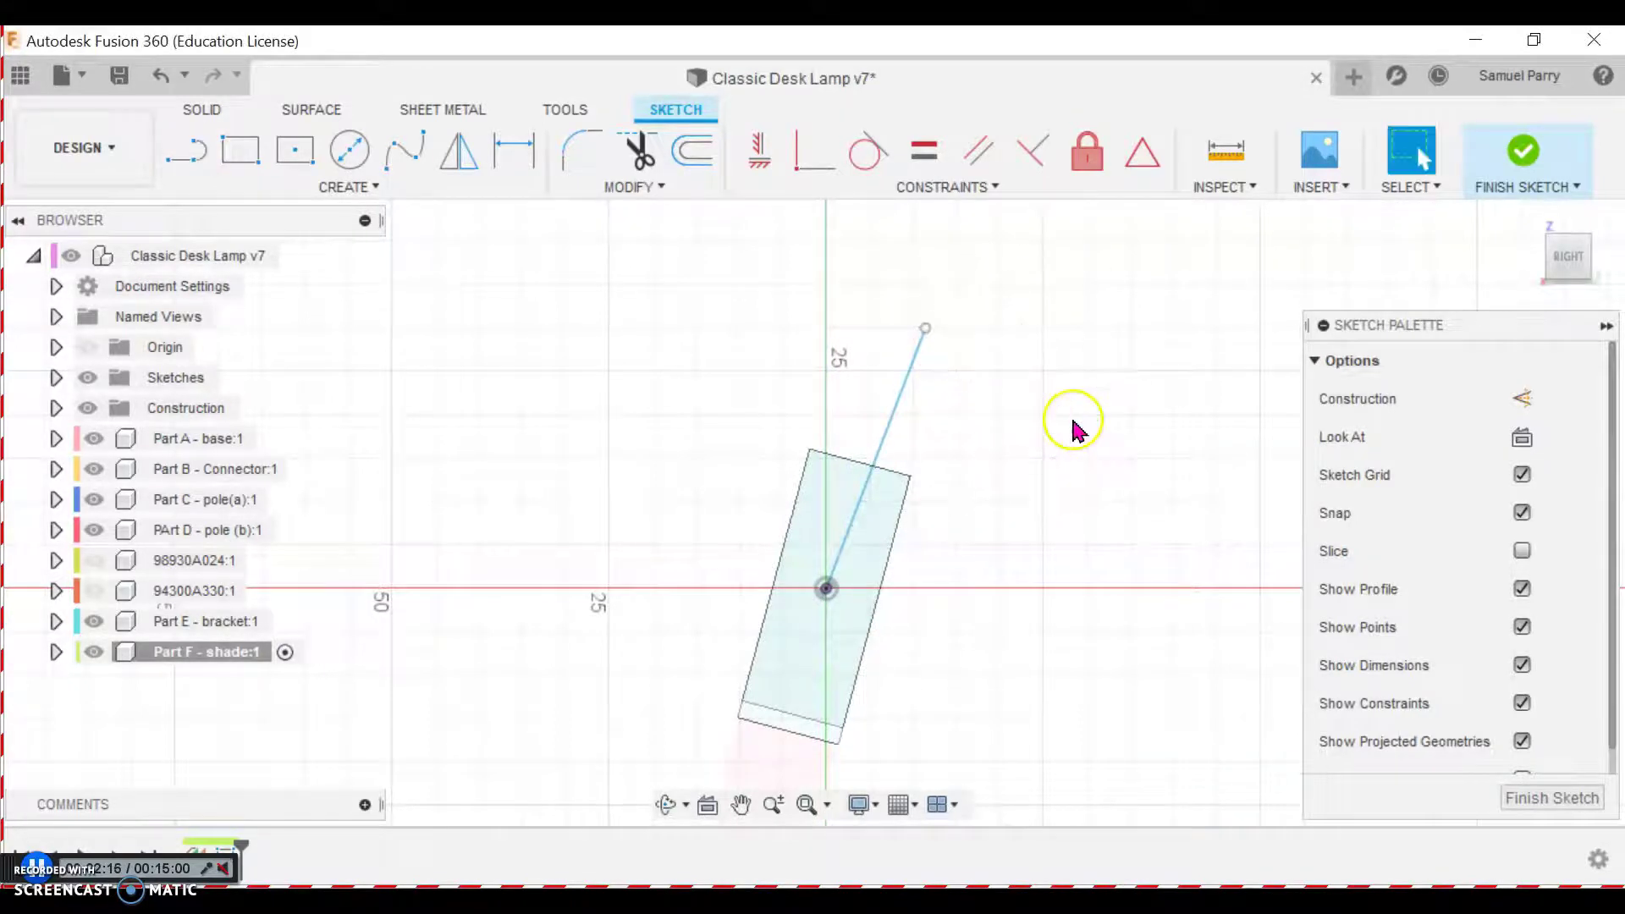
key(l)
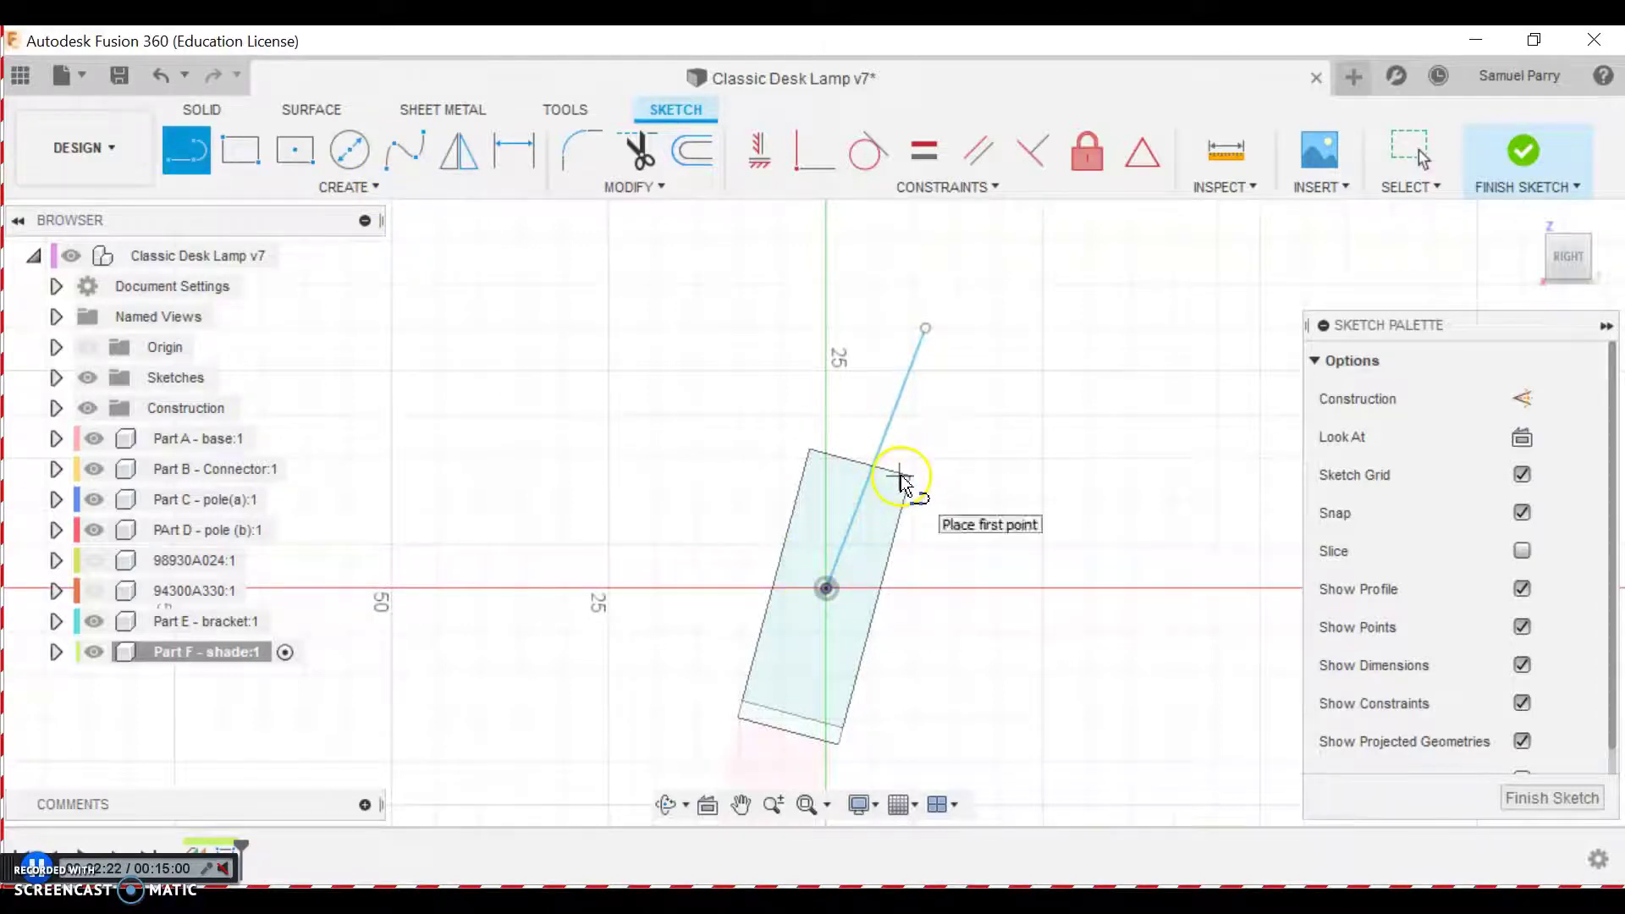
scroll(904, 480, up, 3)
scroll(907, 479, up, 3)
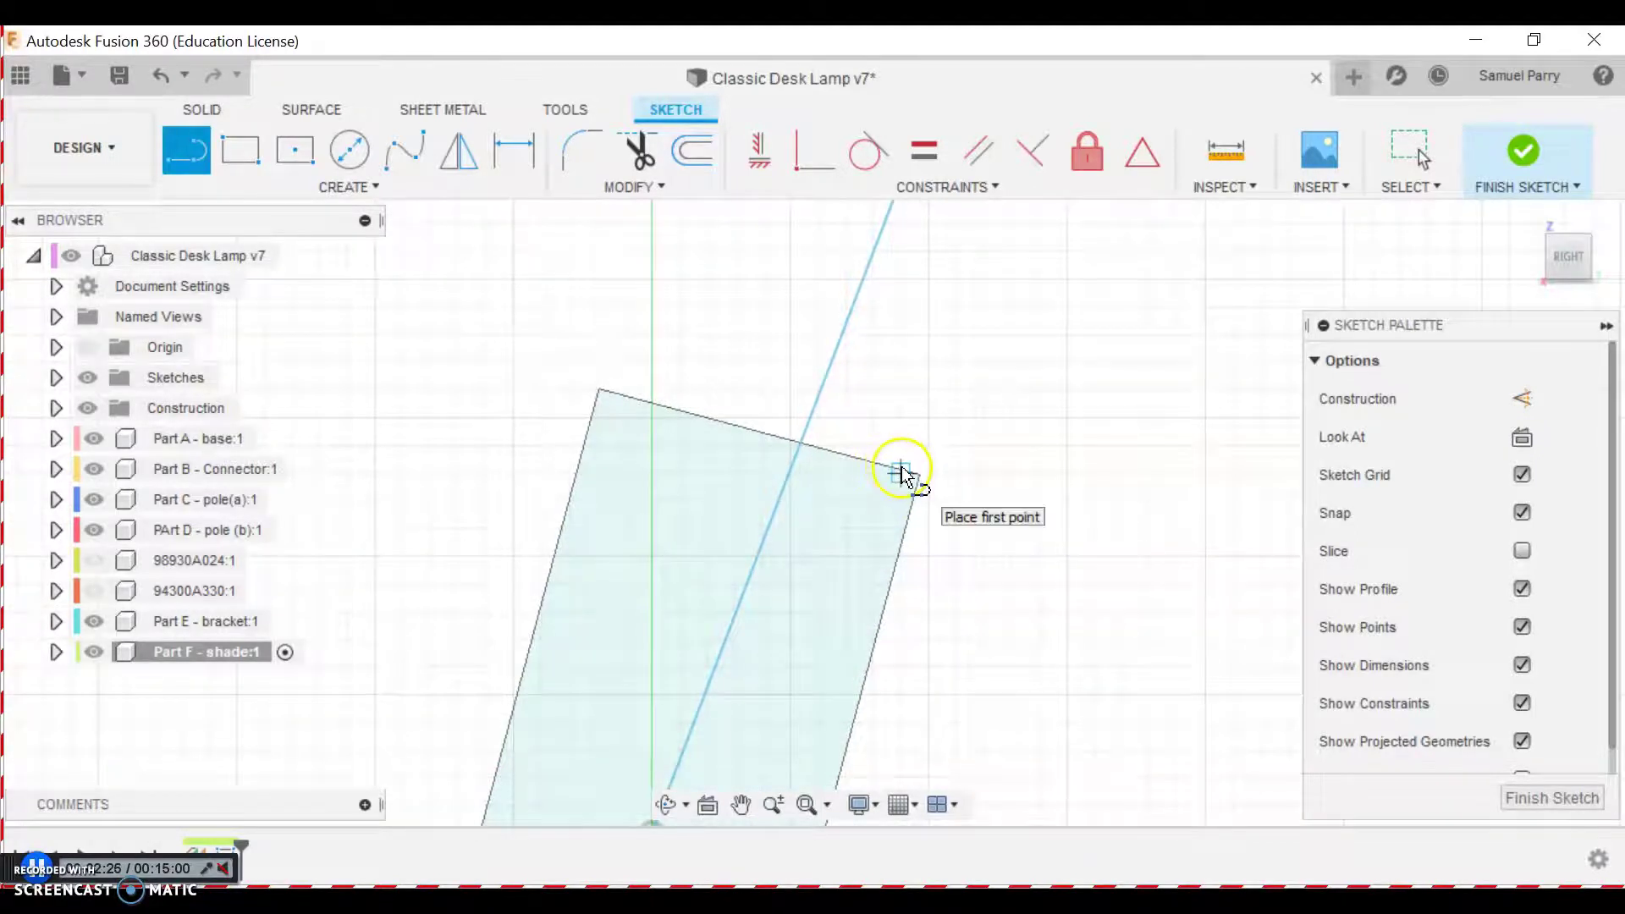
click(902, 473)
scroll(902, 474, up, 5)
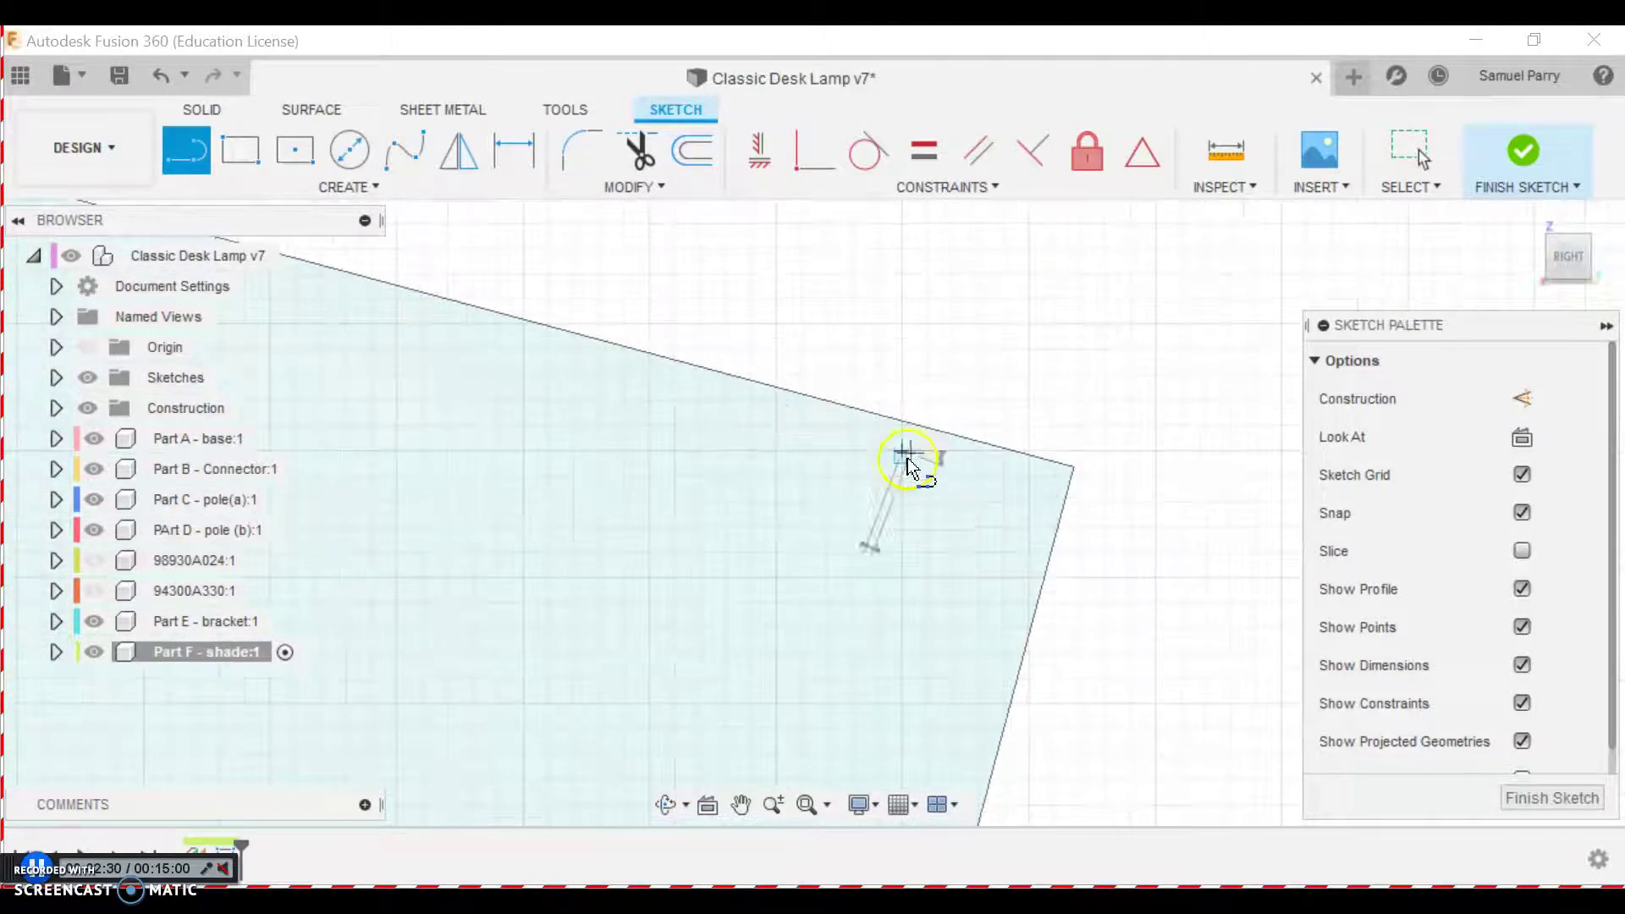
scroll(904, 482, up, 2)
scroll(904, 483, down, 6)
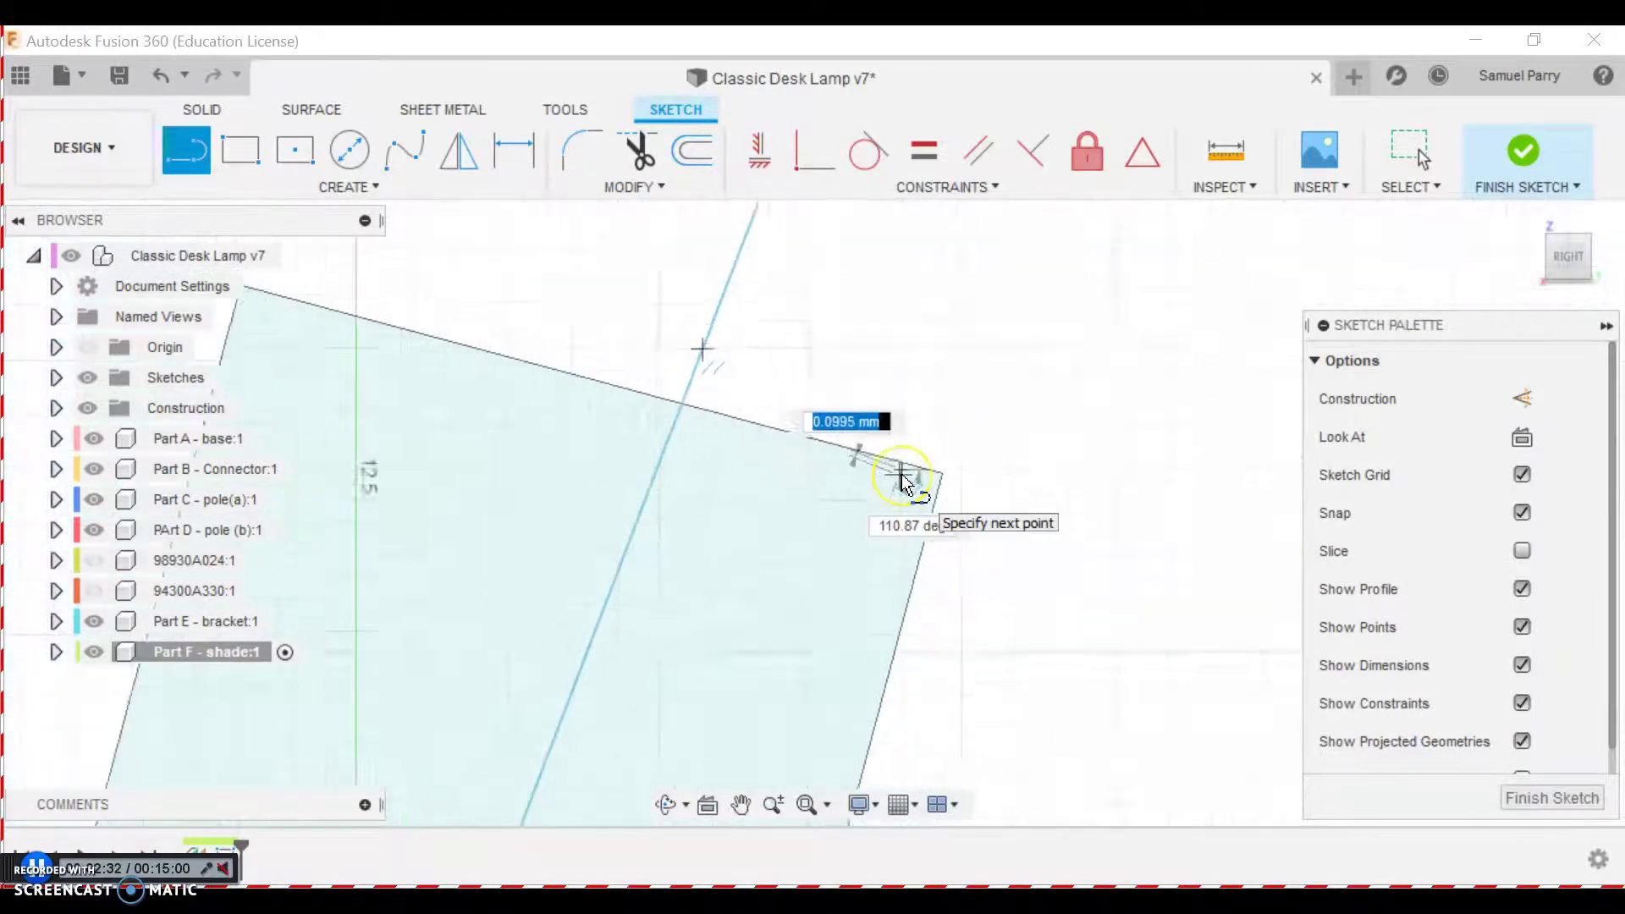
key(Escape)
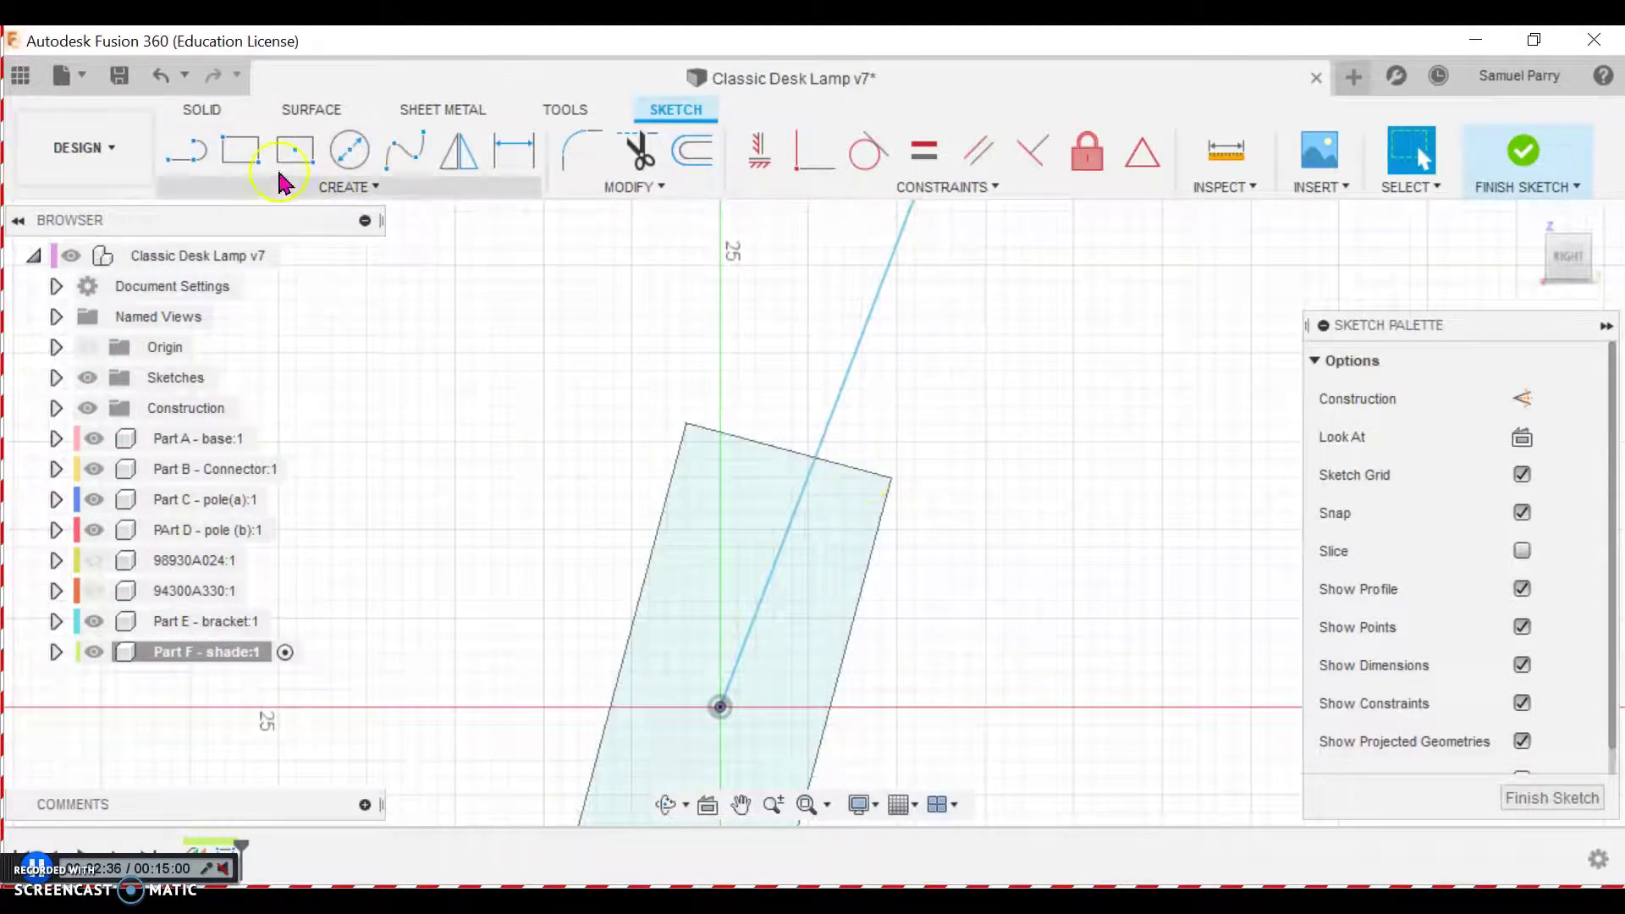
Project the bracket's short top edge into the current sketch
text(s)
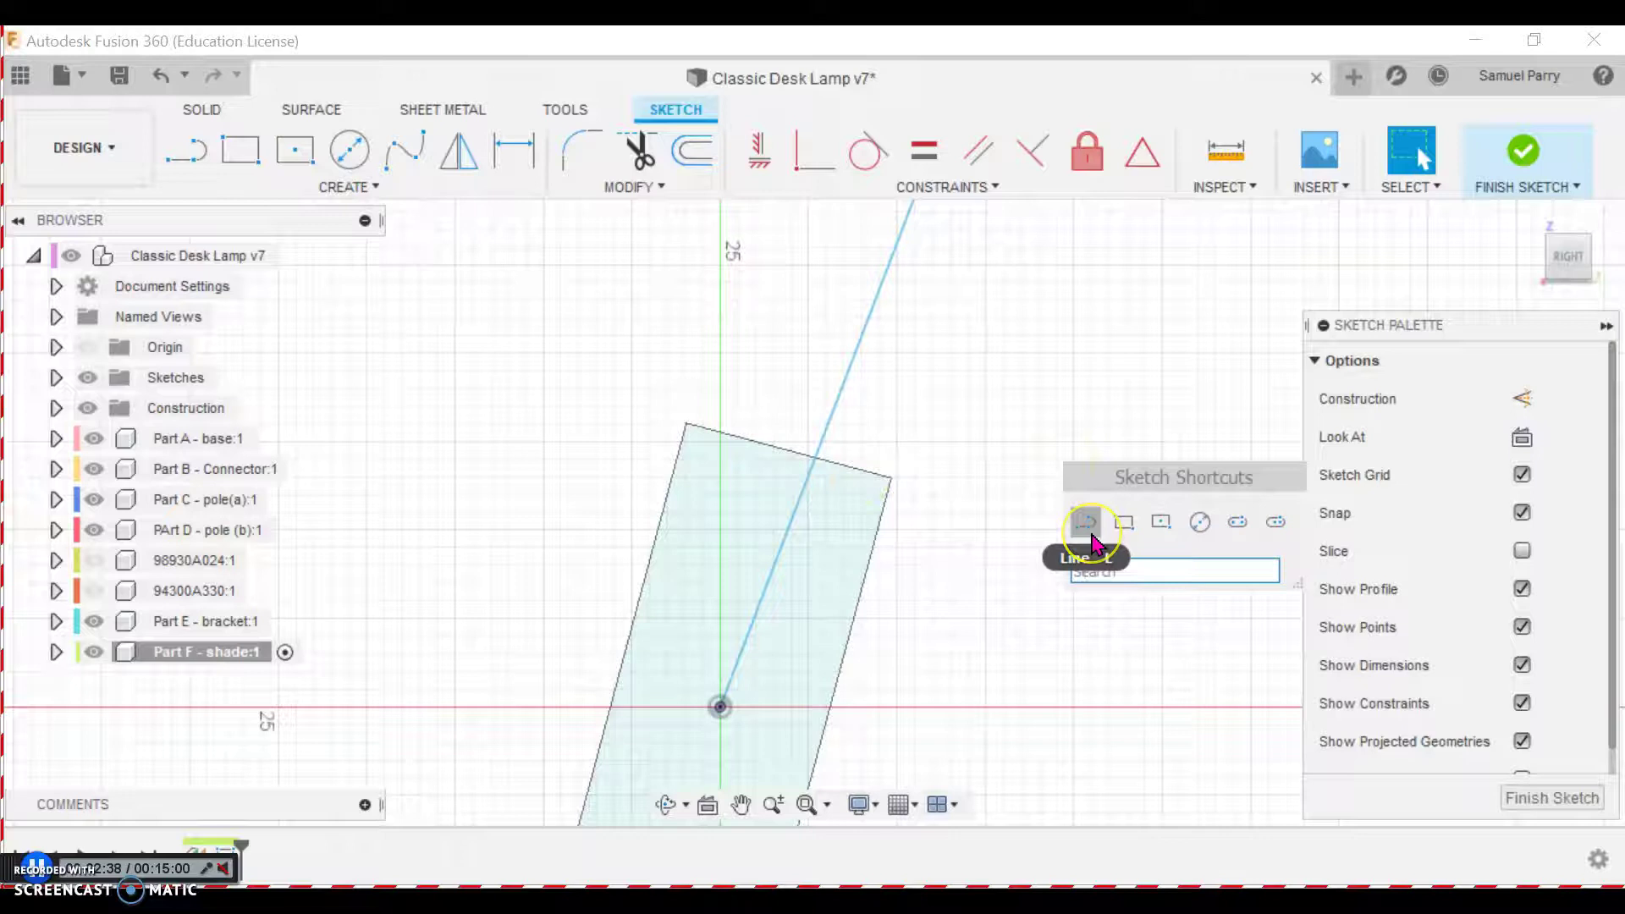
text(pro)
click(1117, 604)
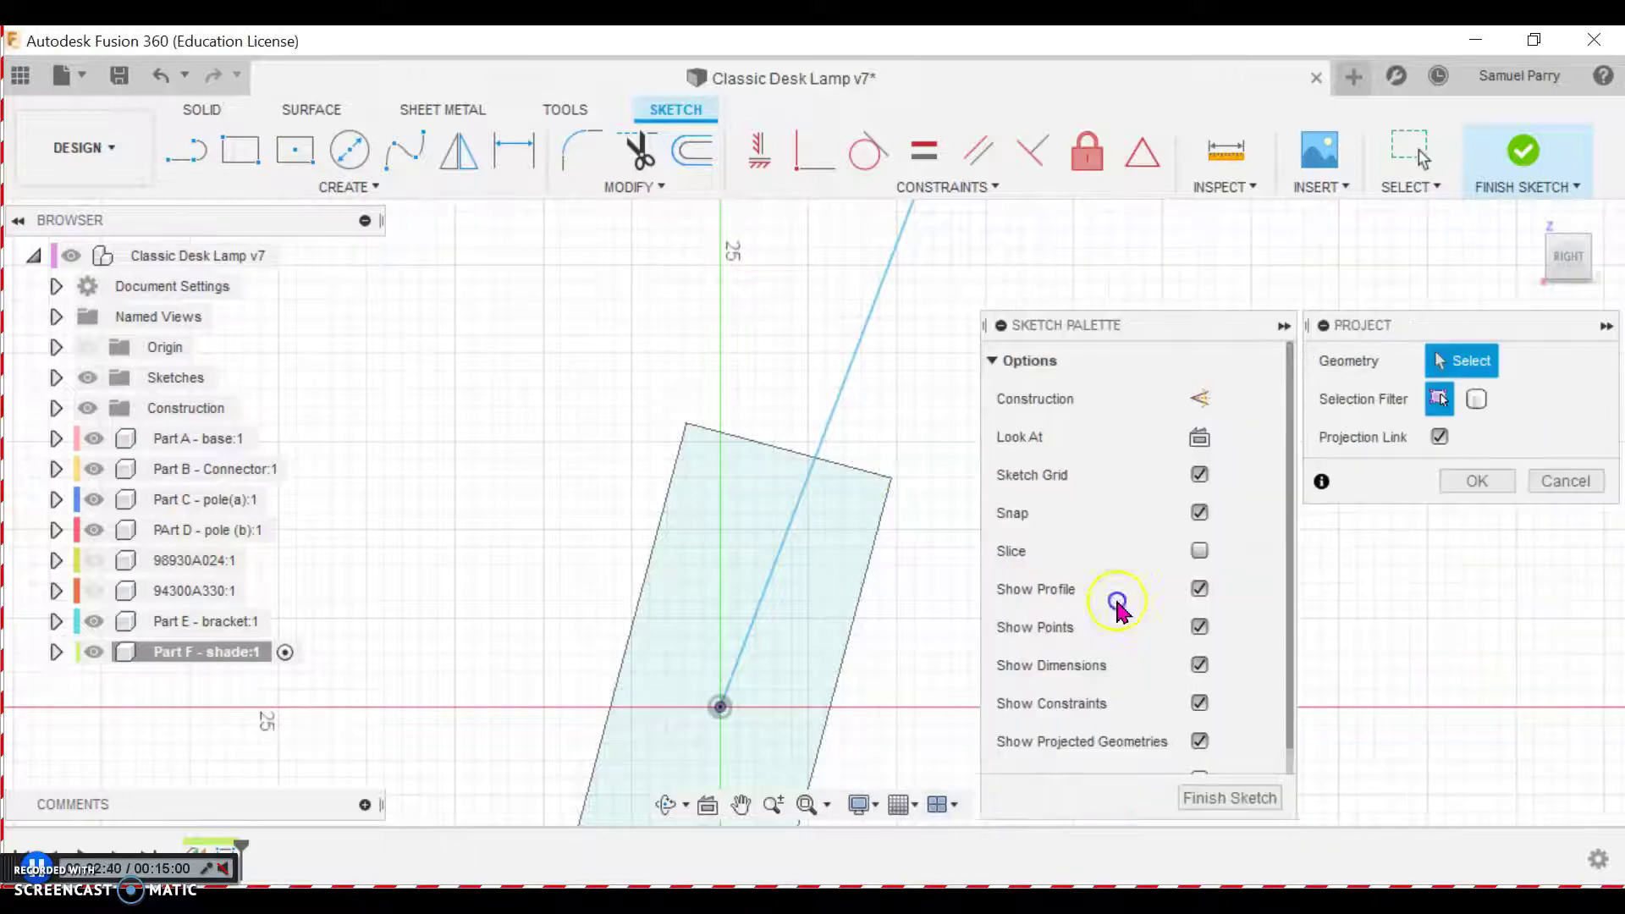
click(867, 473)
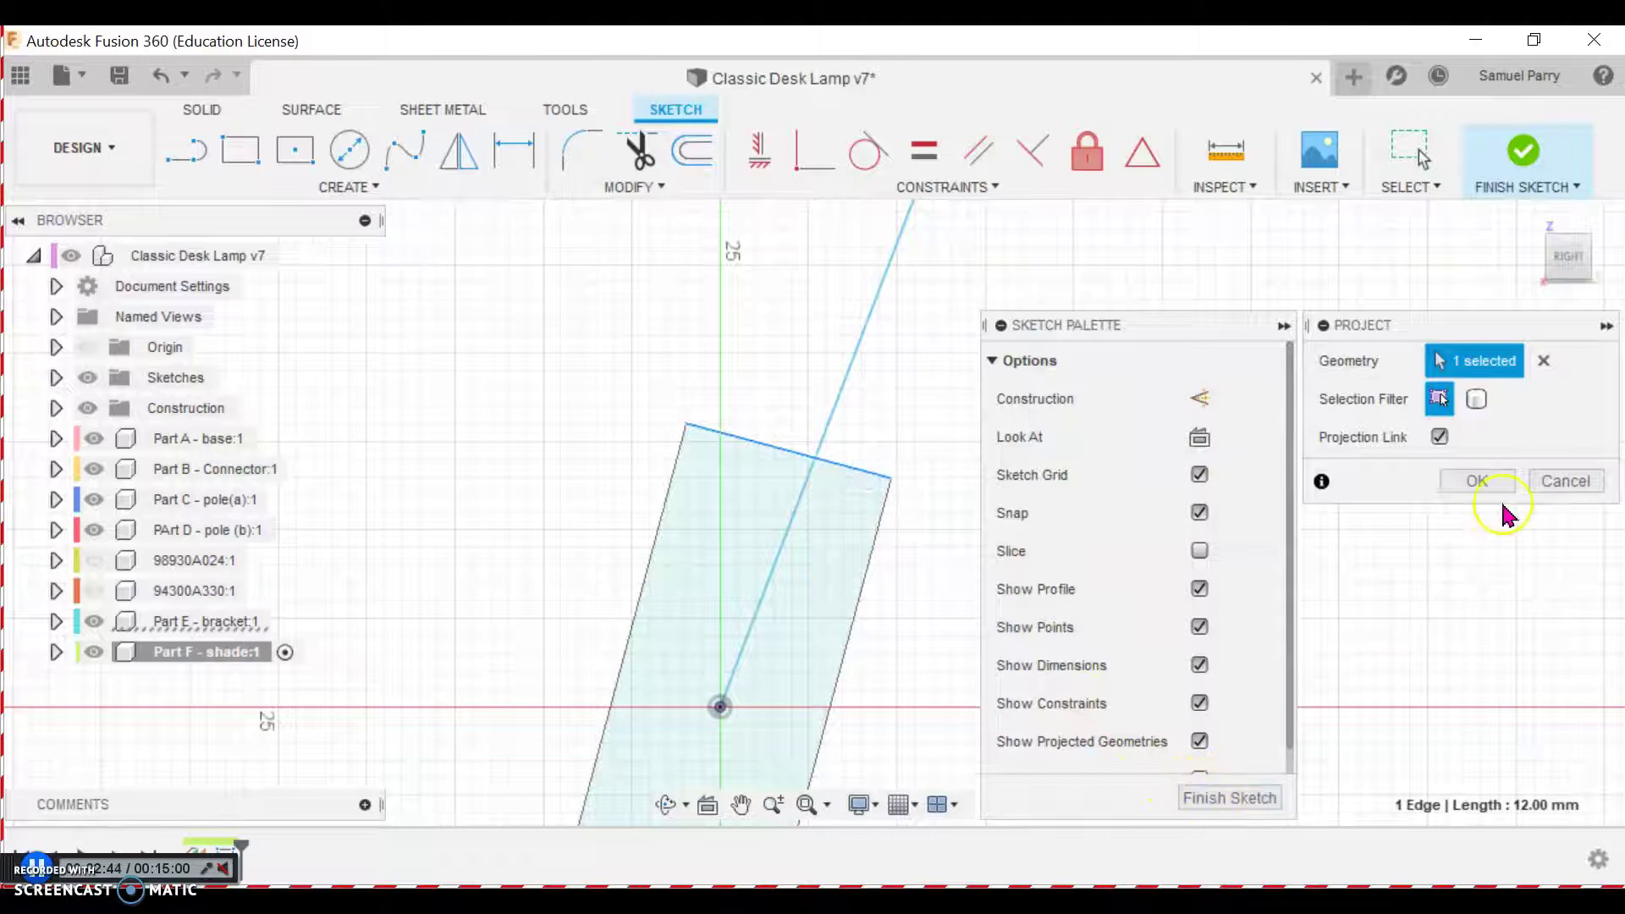
click(1485, 479)
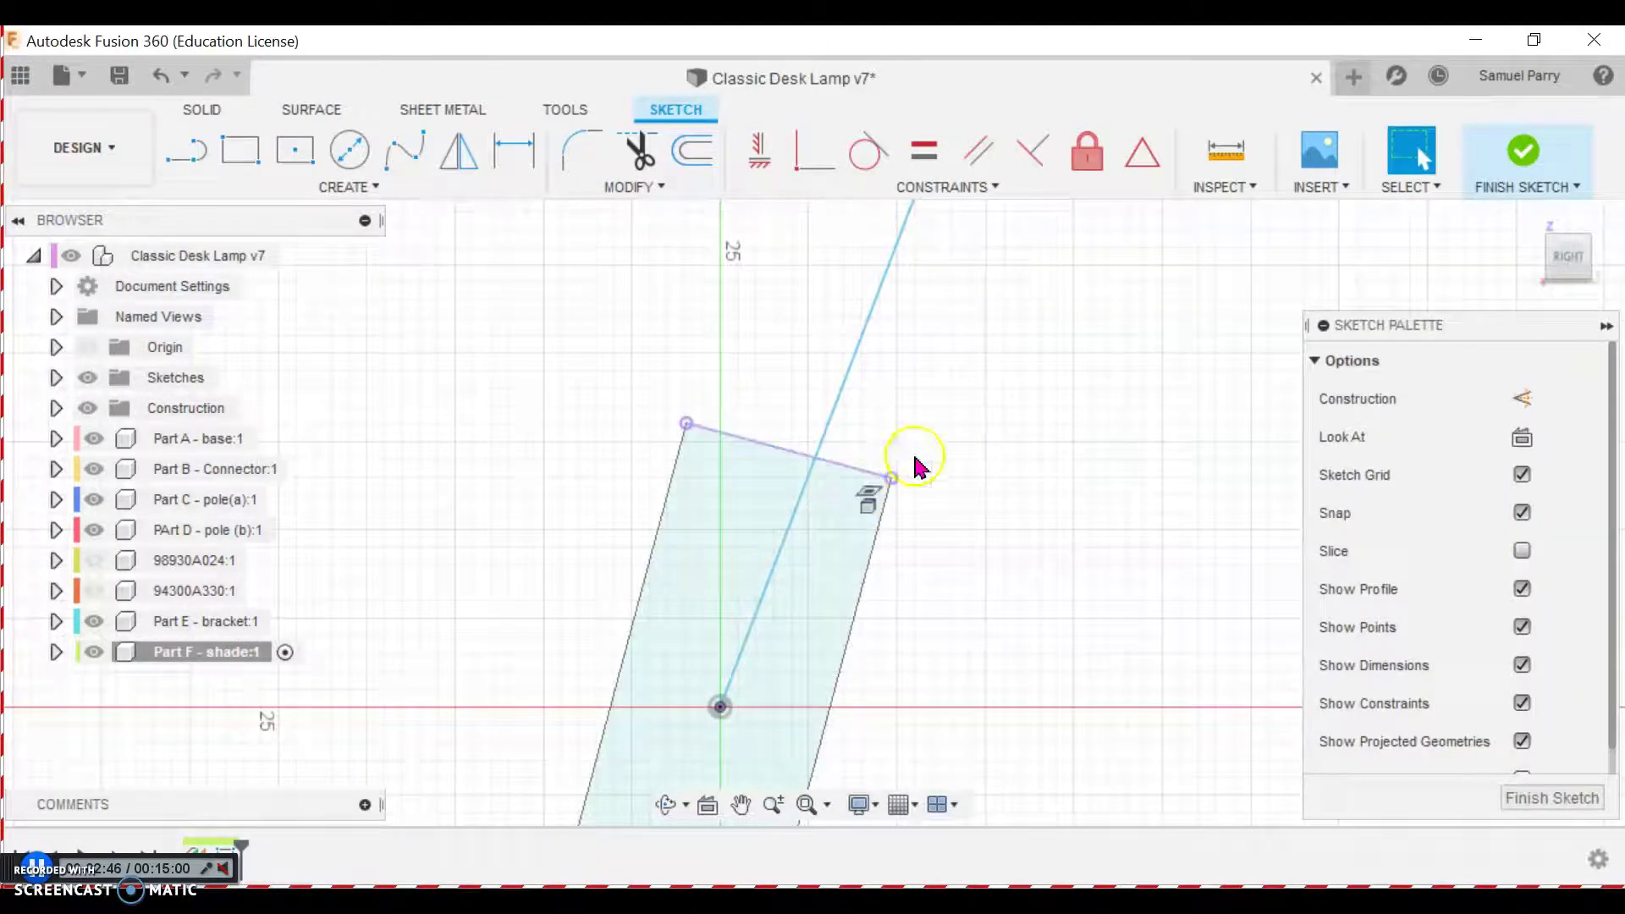
Draw a line about 27 mm long from the midpoint of the projected top edge, extending outward in line with that edge
click(186, 152)
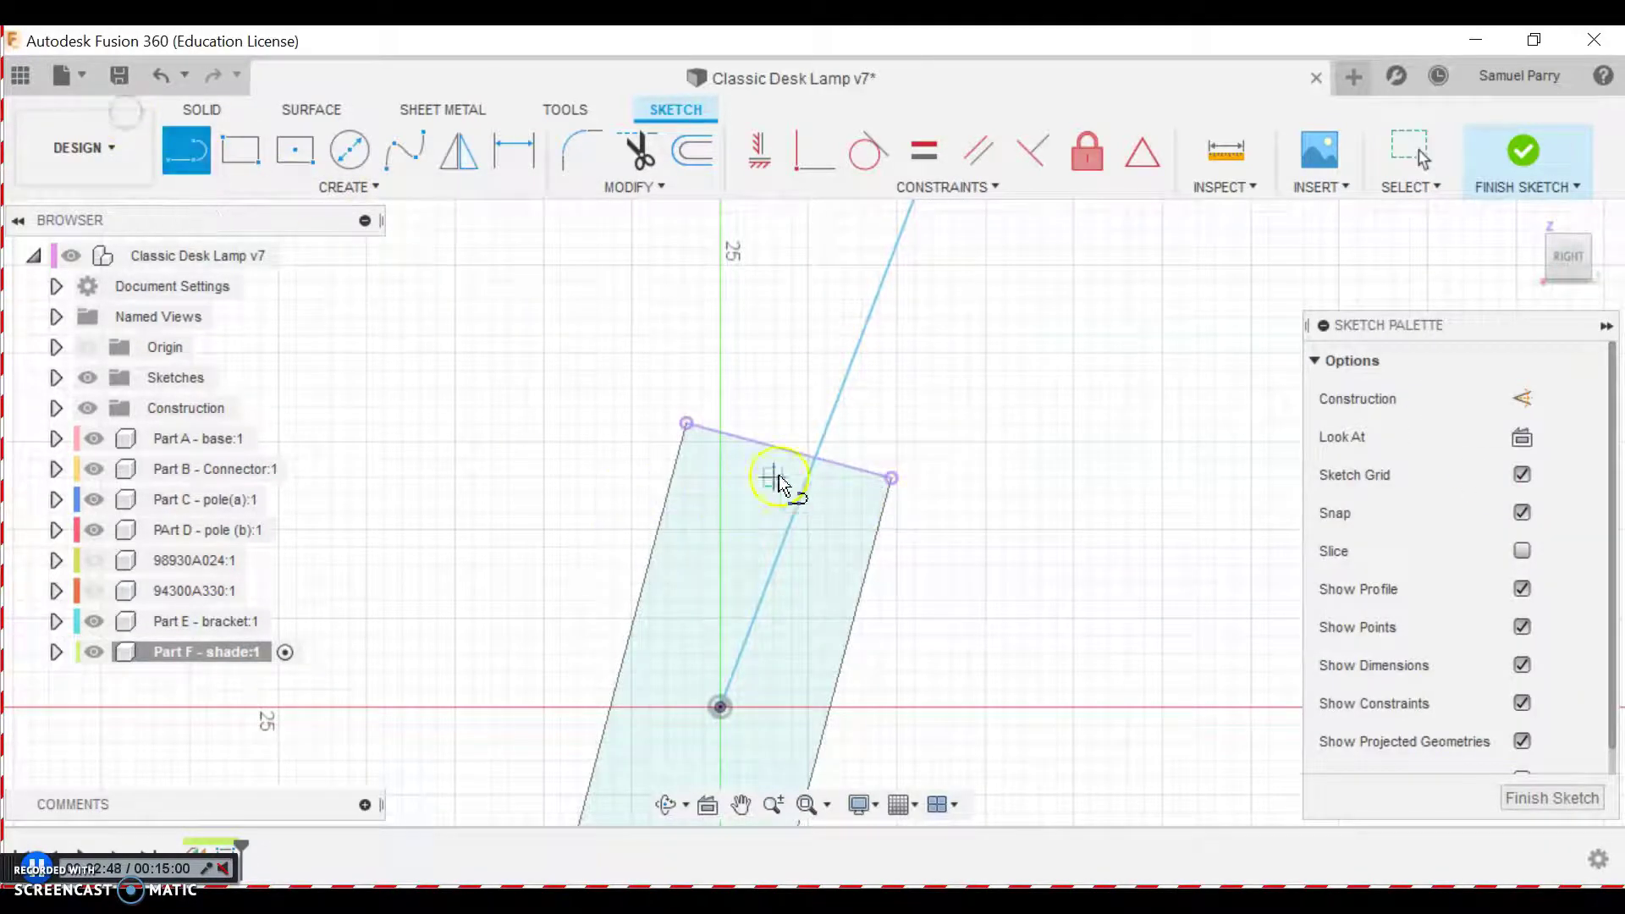
click(789, 449)
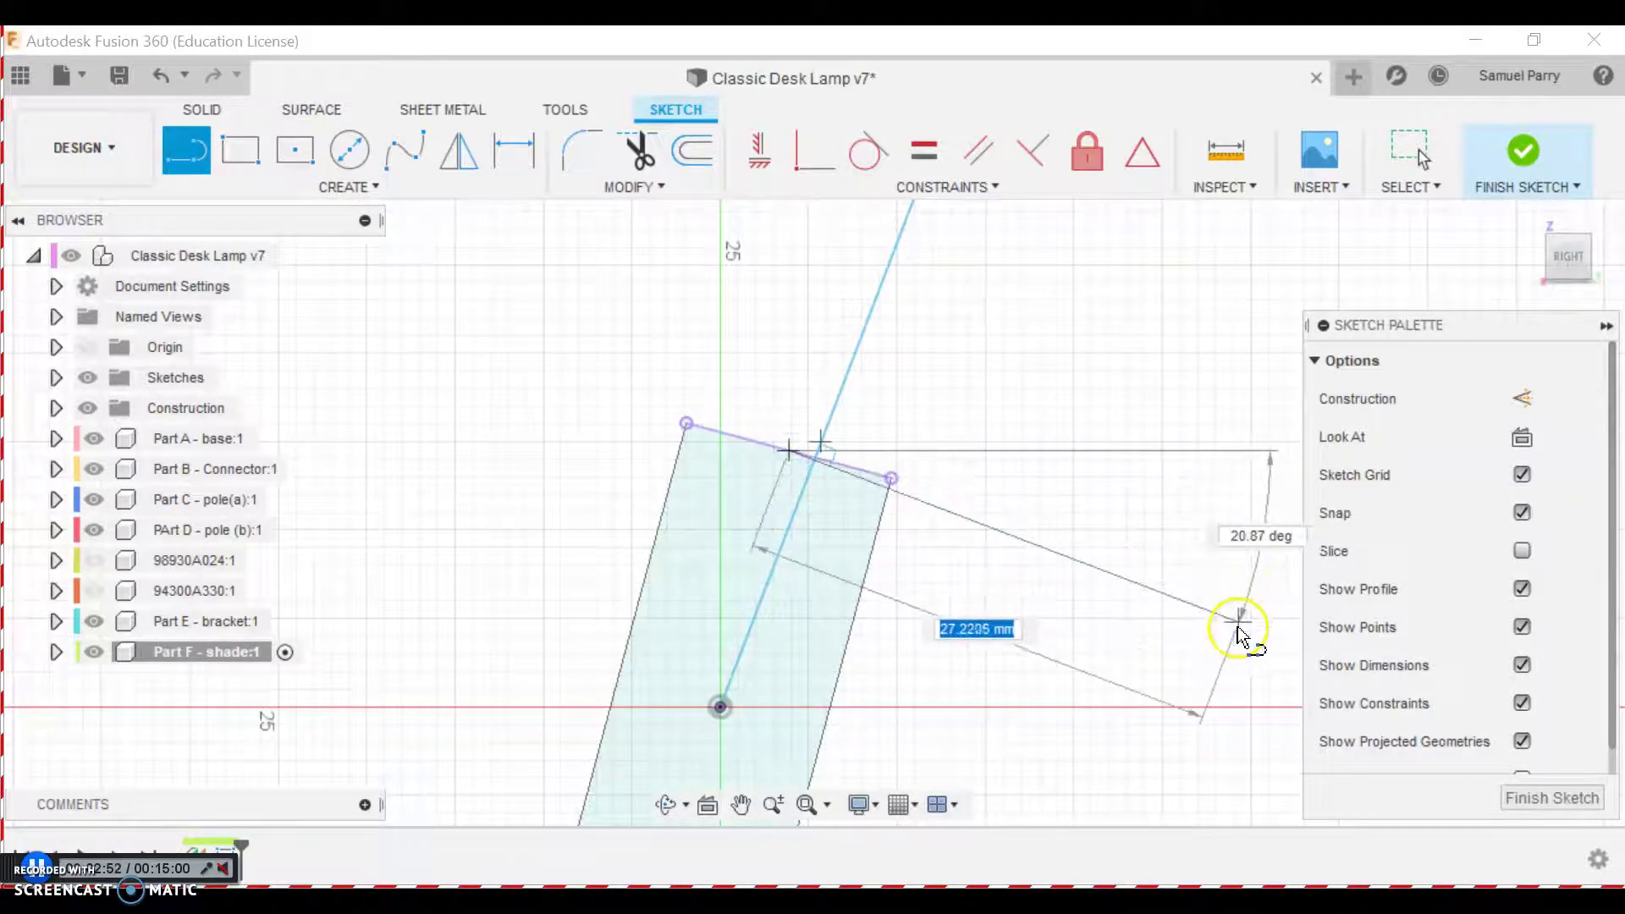
click(1246, 570)
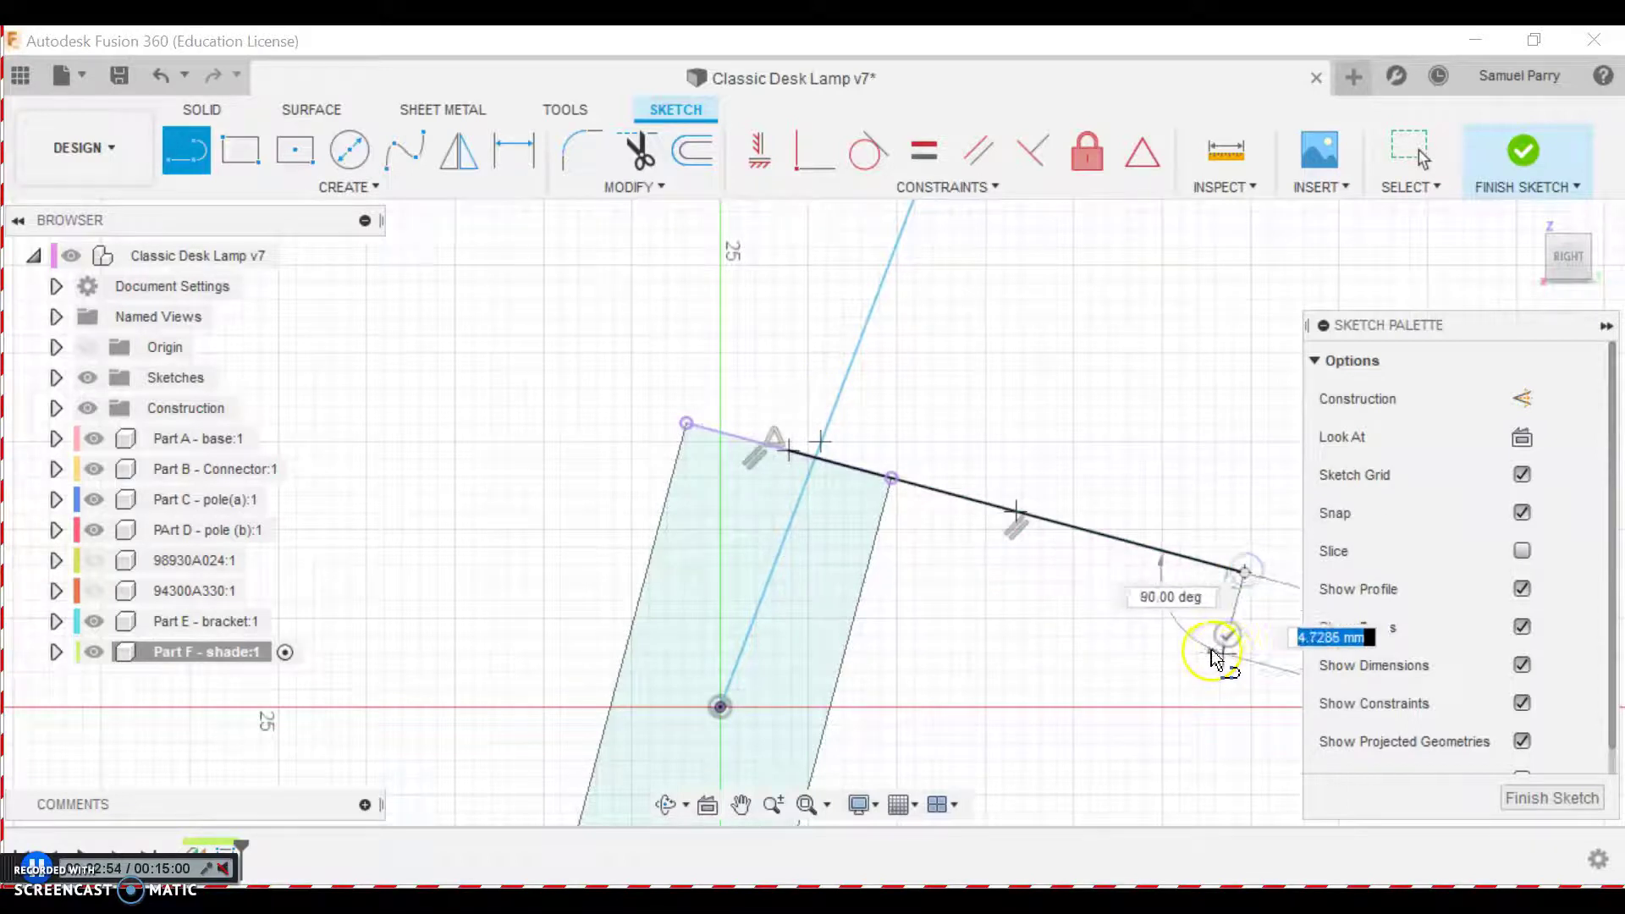
key(Escape)
Convert the line along the bracket's top edge and the slanted line from the origin to construction lines
click(1175, 561)
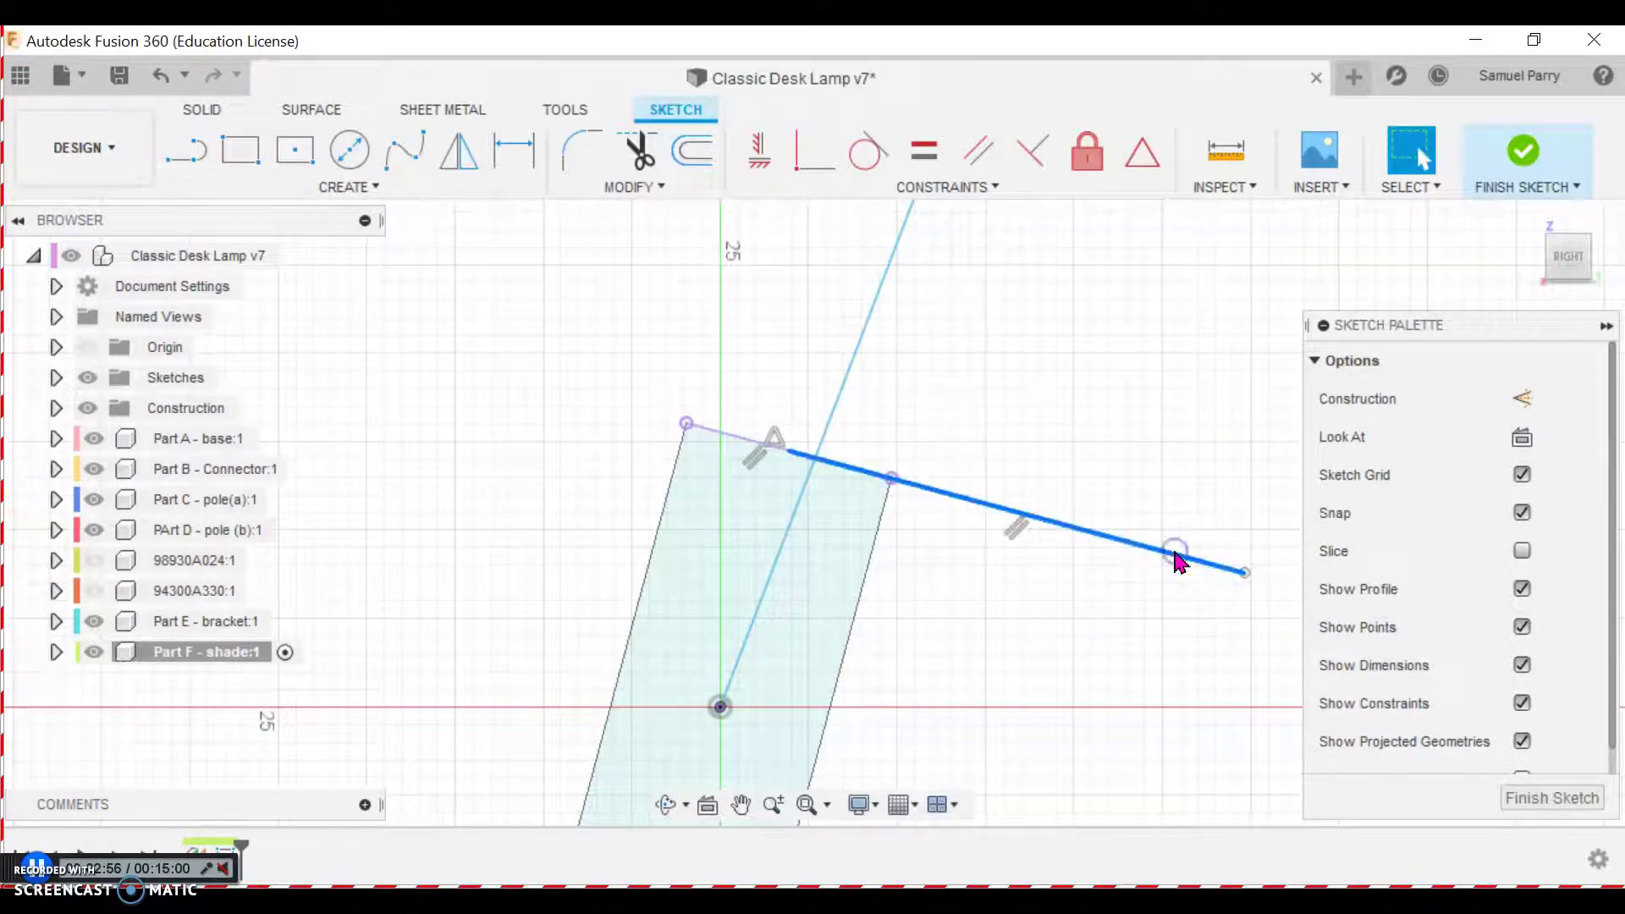
key(x)
scroll(1135, 596, down, 3)
click(982, 443)
key(x)
click(1107, 500)
Constrain the slanted construction line from the origin parallel to the bracket's long side edge
scroll(1135, 597, down, 2)
scroll(1137, 586, down, 1)
middle_drag(1135, 590, 1001, 507)
scroll(916, 470, up, 6)
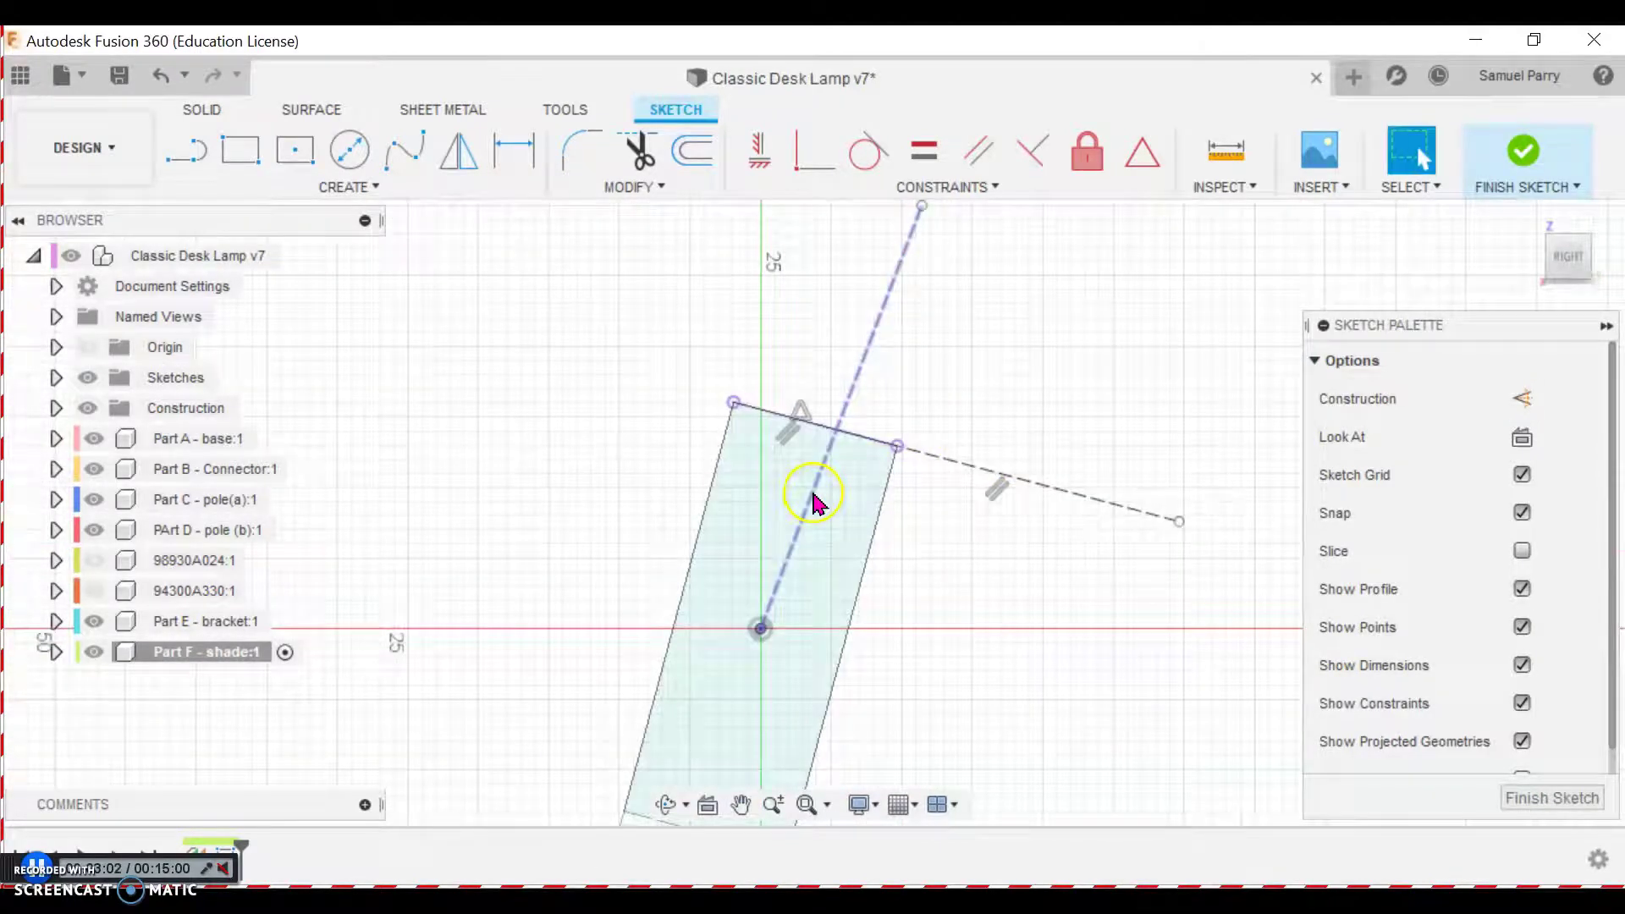
click(979, 153)
click(888, 286)
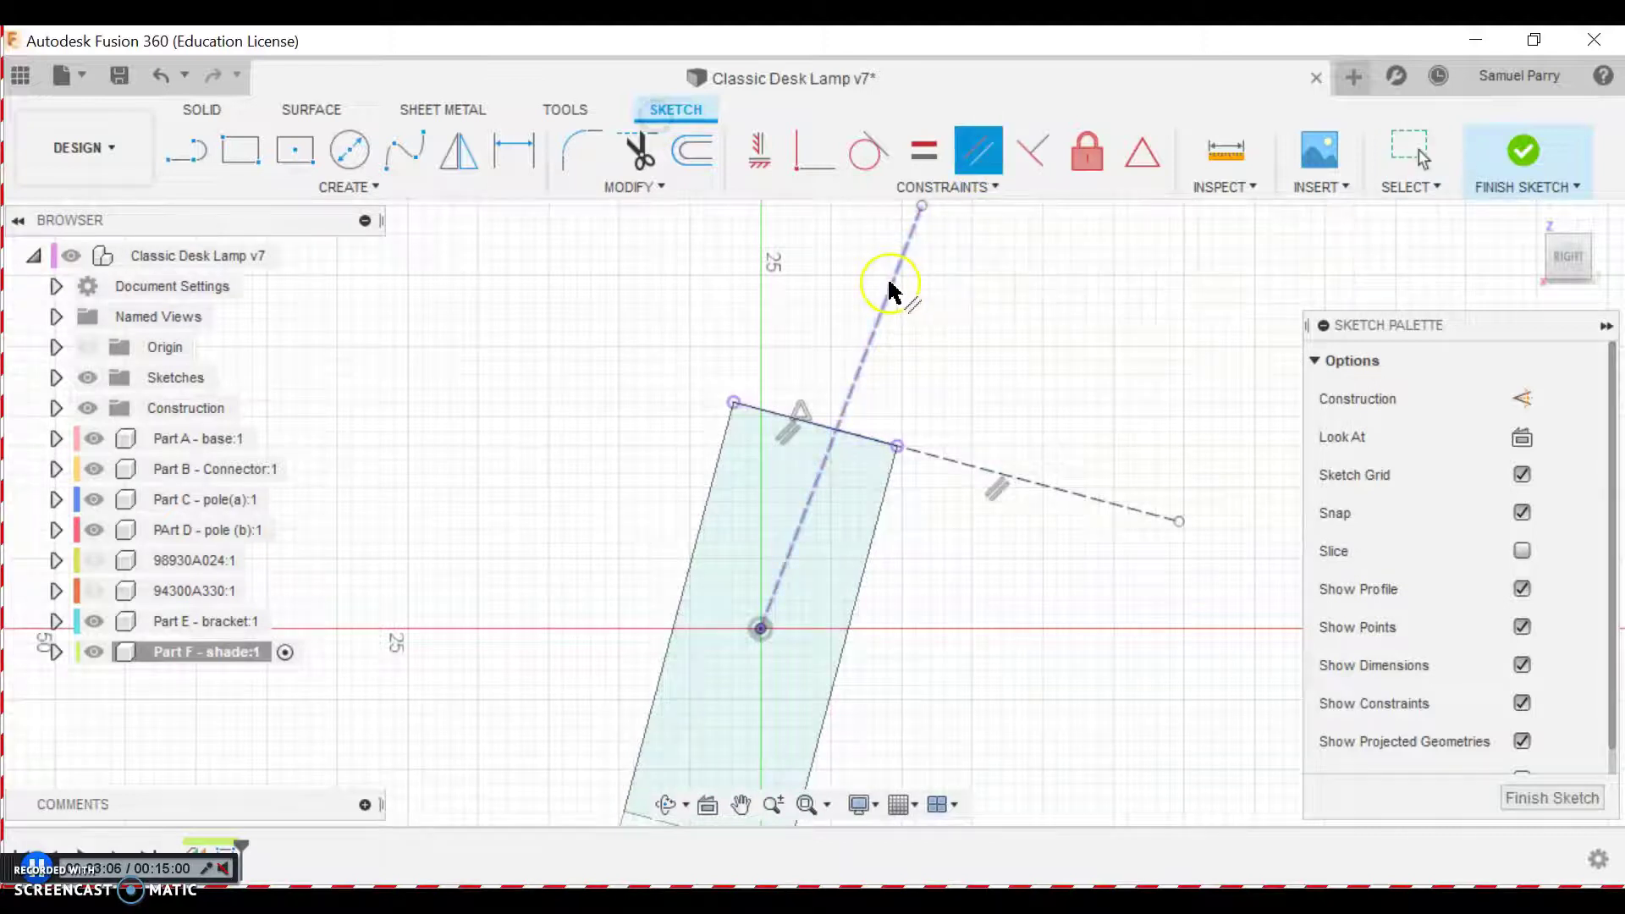
click(865, 554)
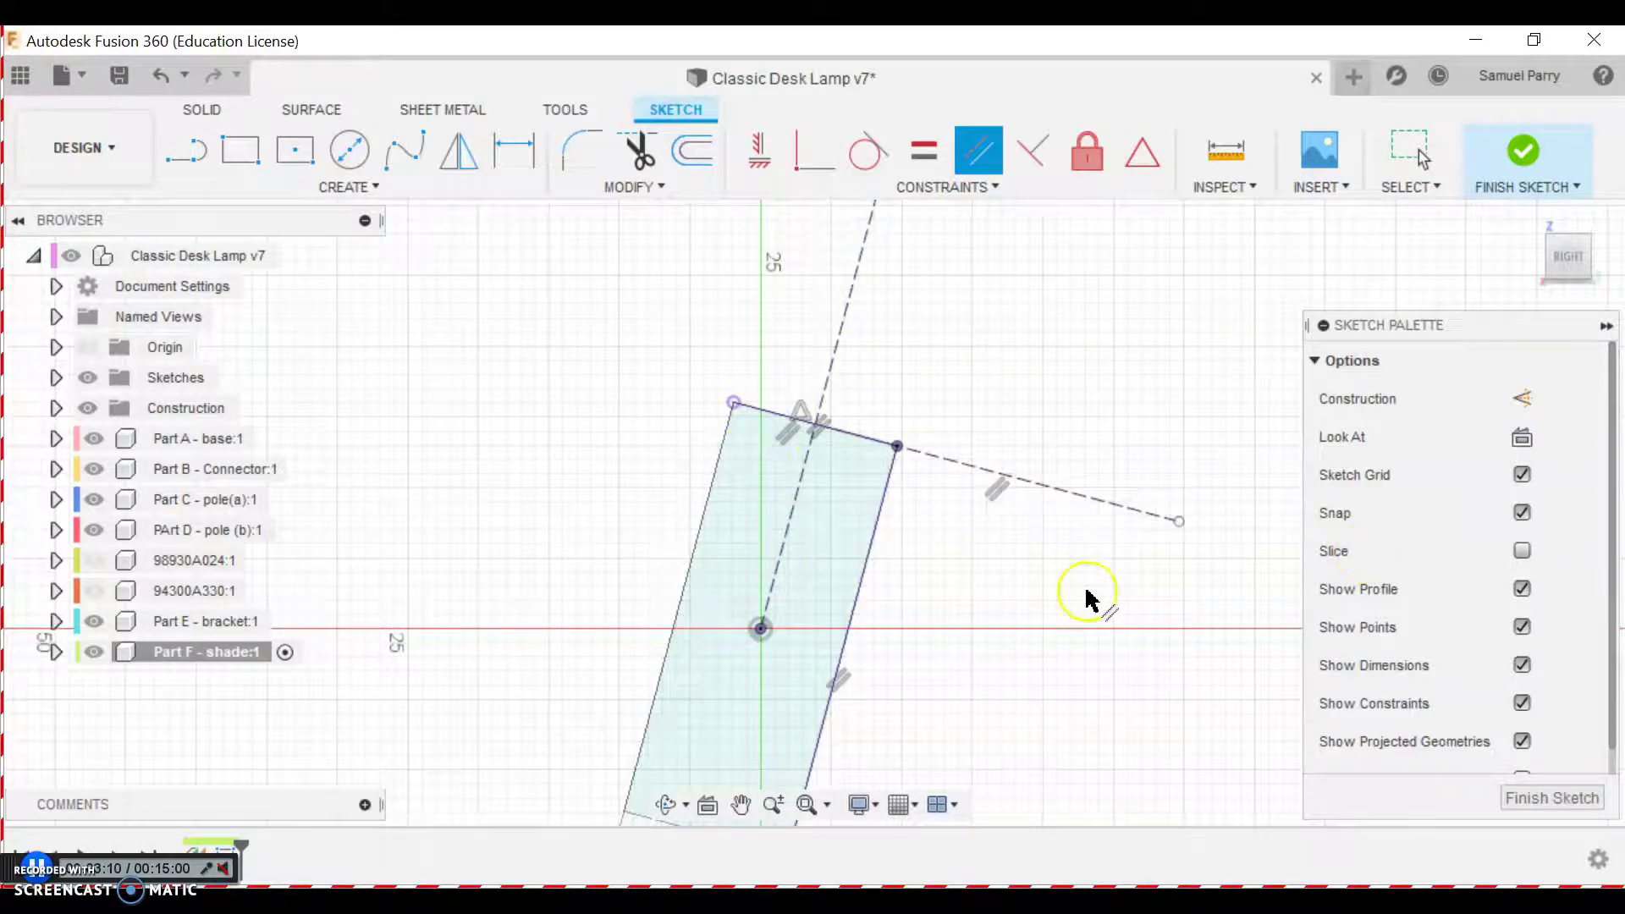
Draw a line about 44 mm outward from the bracket's top corner, in line with its top edge, and a perpendicular end line about 25 mm long
scroll(1045, 678, down, 5)
middle_drag(1045, 678, 959, 589)
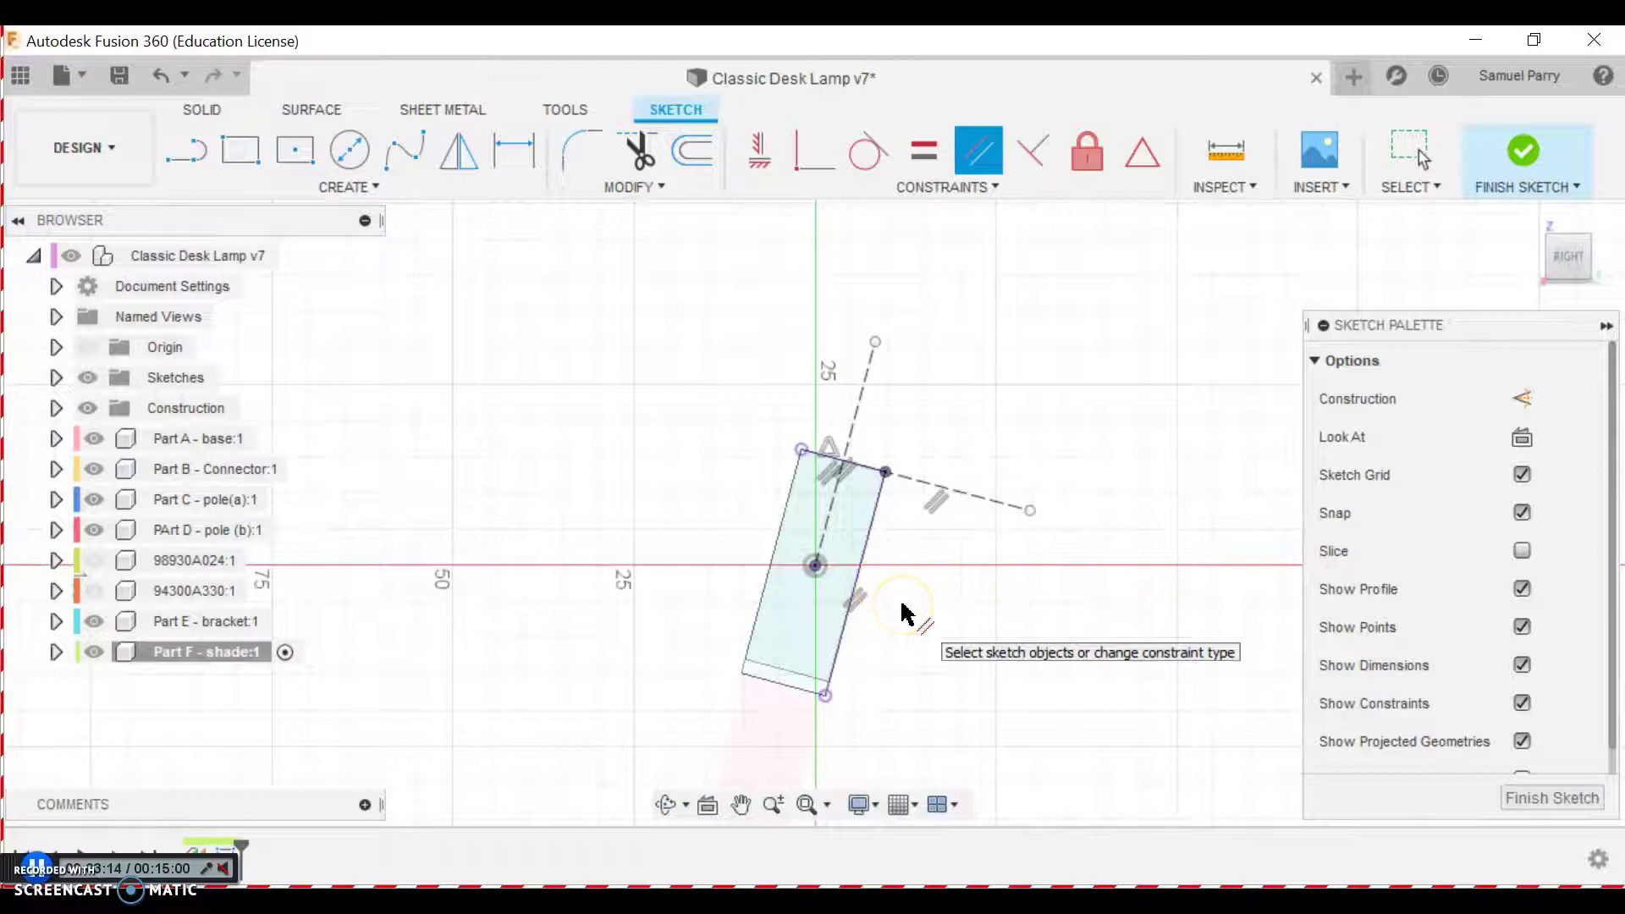
click(182, 150)
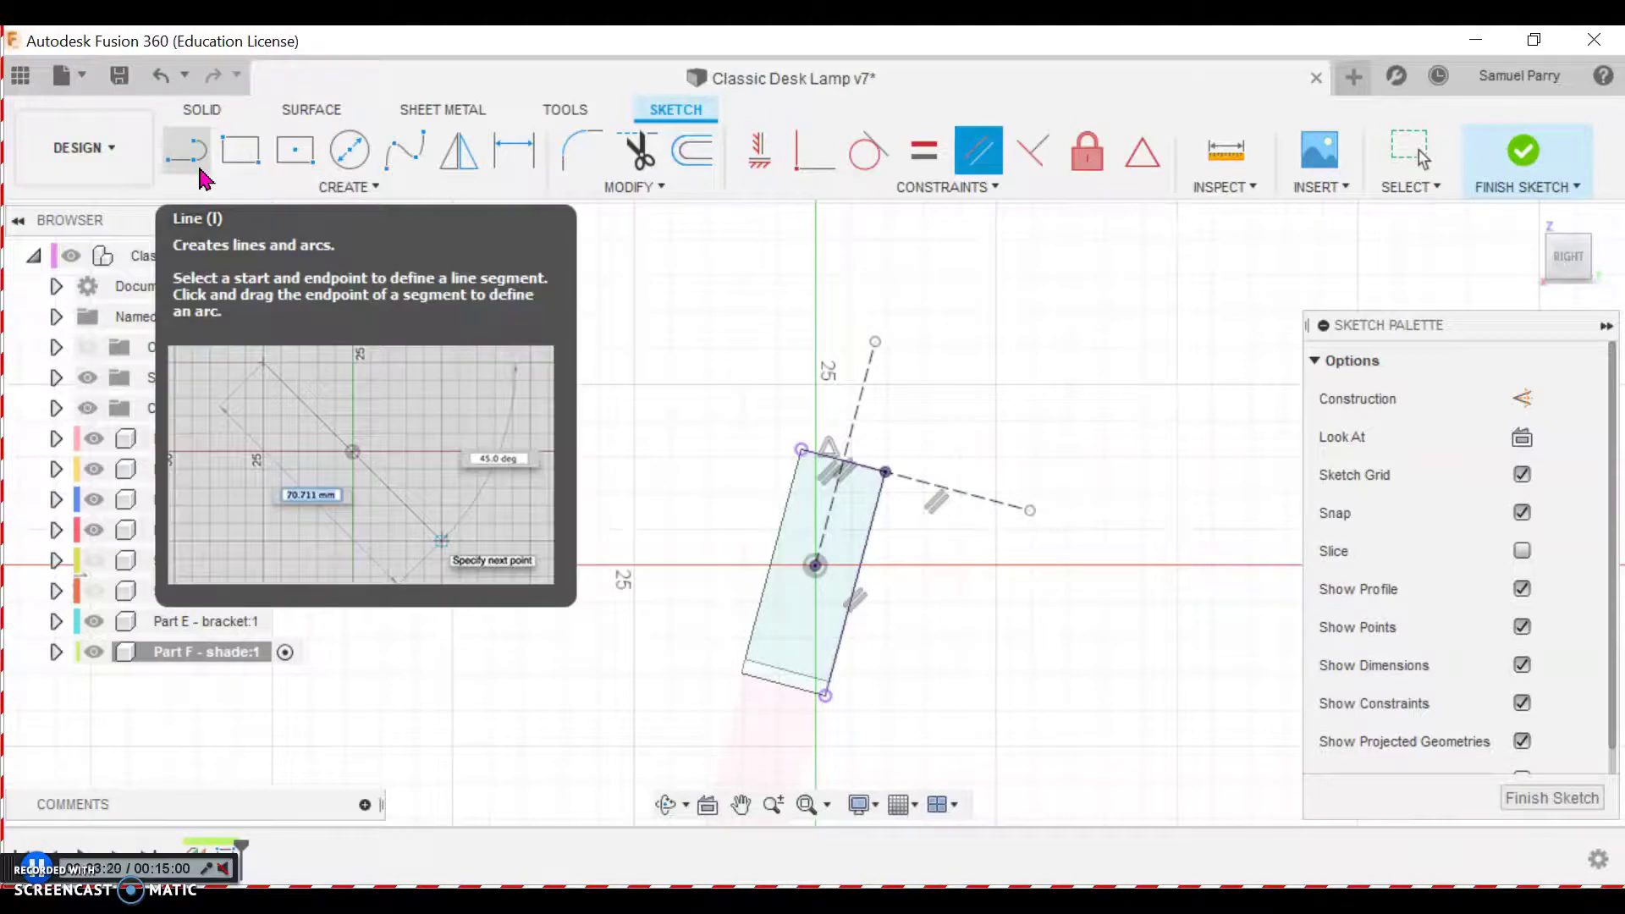
click(201, 170)
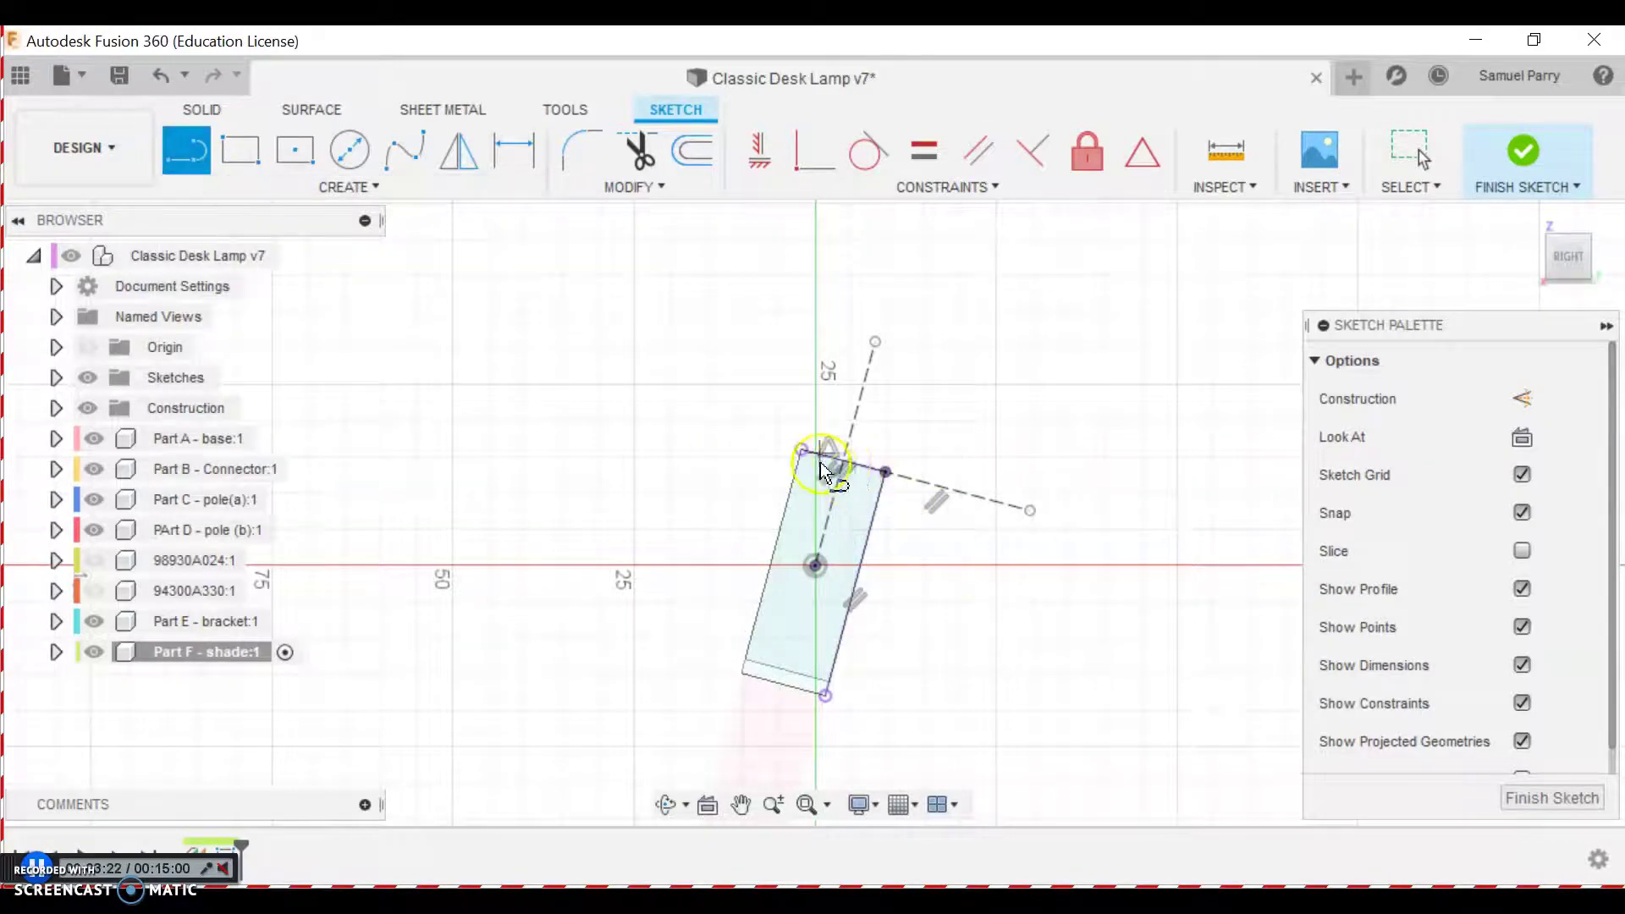
click(885, 472)
scroll(889, 593, down, 5)
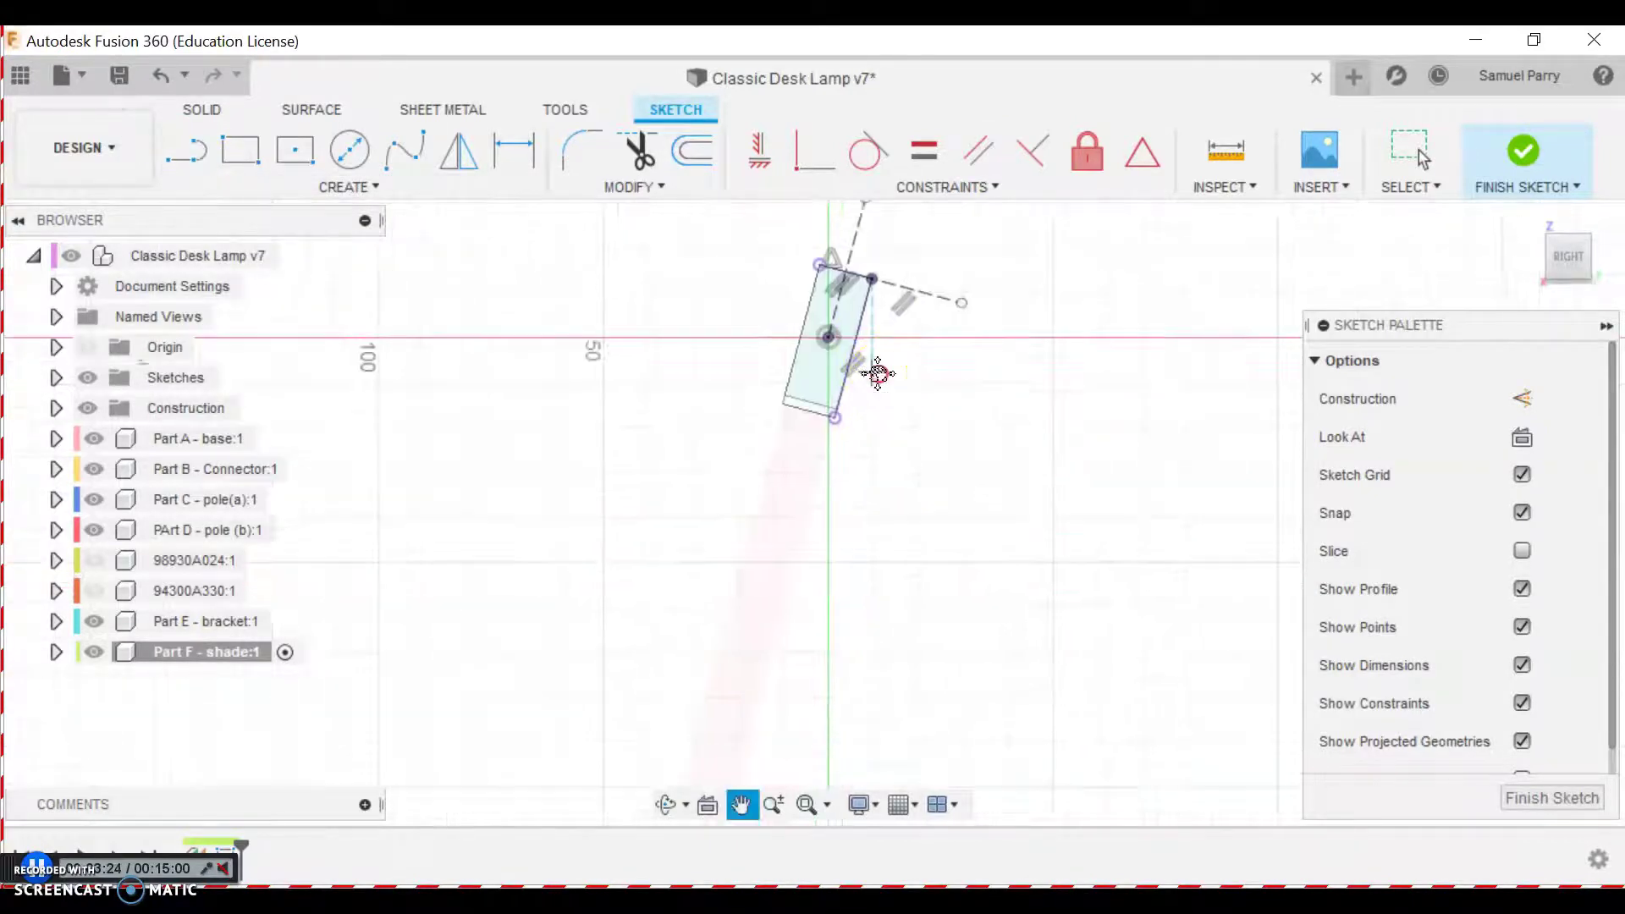
scroll(864, 648, down, 5)
mouse_move(872, 700)
middle_down()
mouse_move(878, 578)
mouse_move(882, 642)
middle_up()
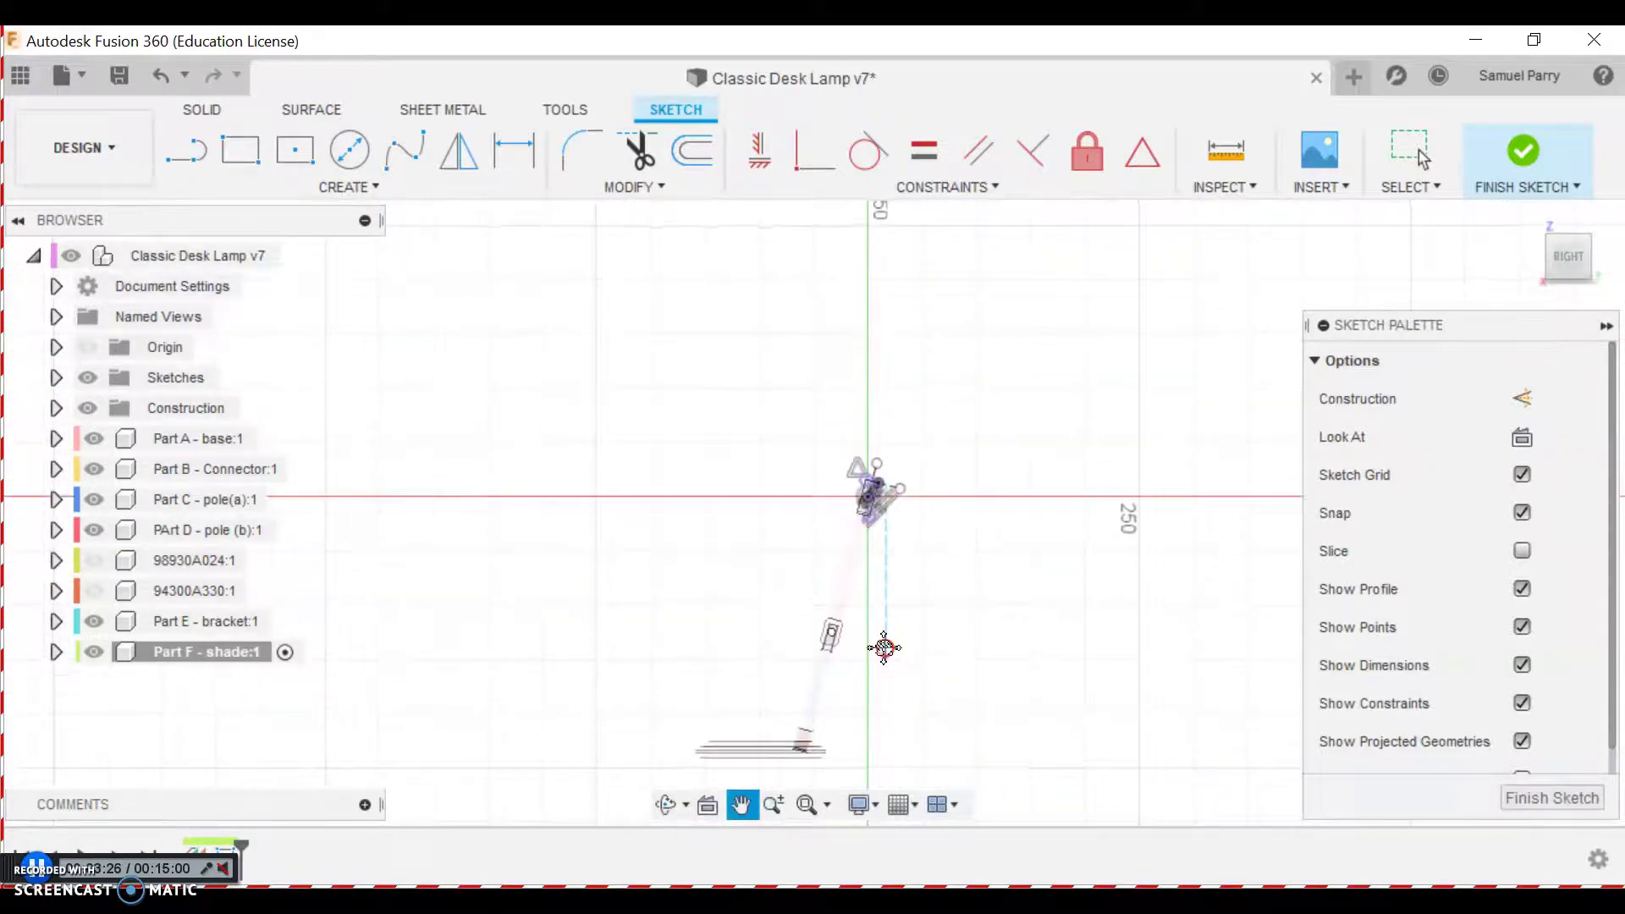
scroll(904, 555, up, 4)
scroll(905, 557, up, 3)
middle_drag(882, 463, 932, 678)
scroll(932, 628, up, 2)
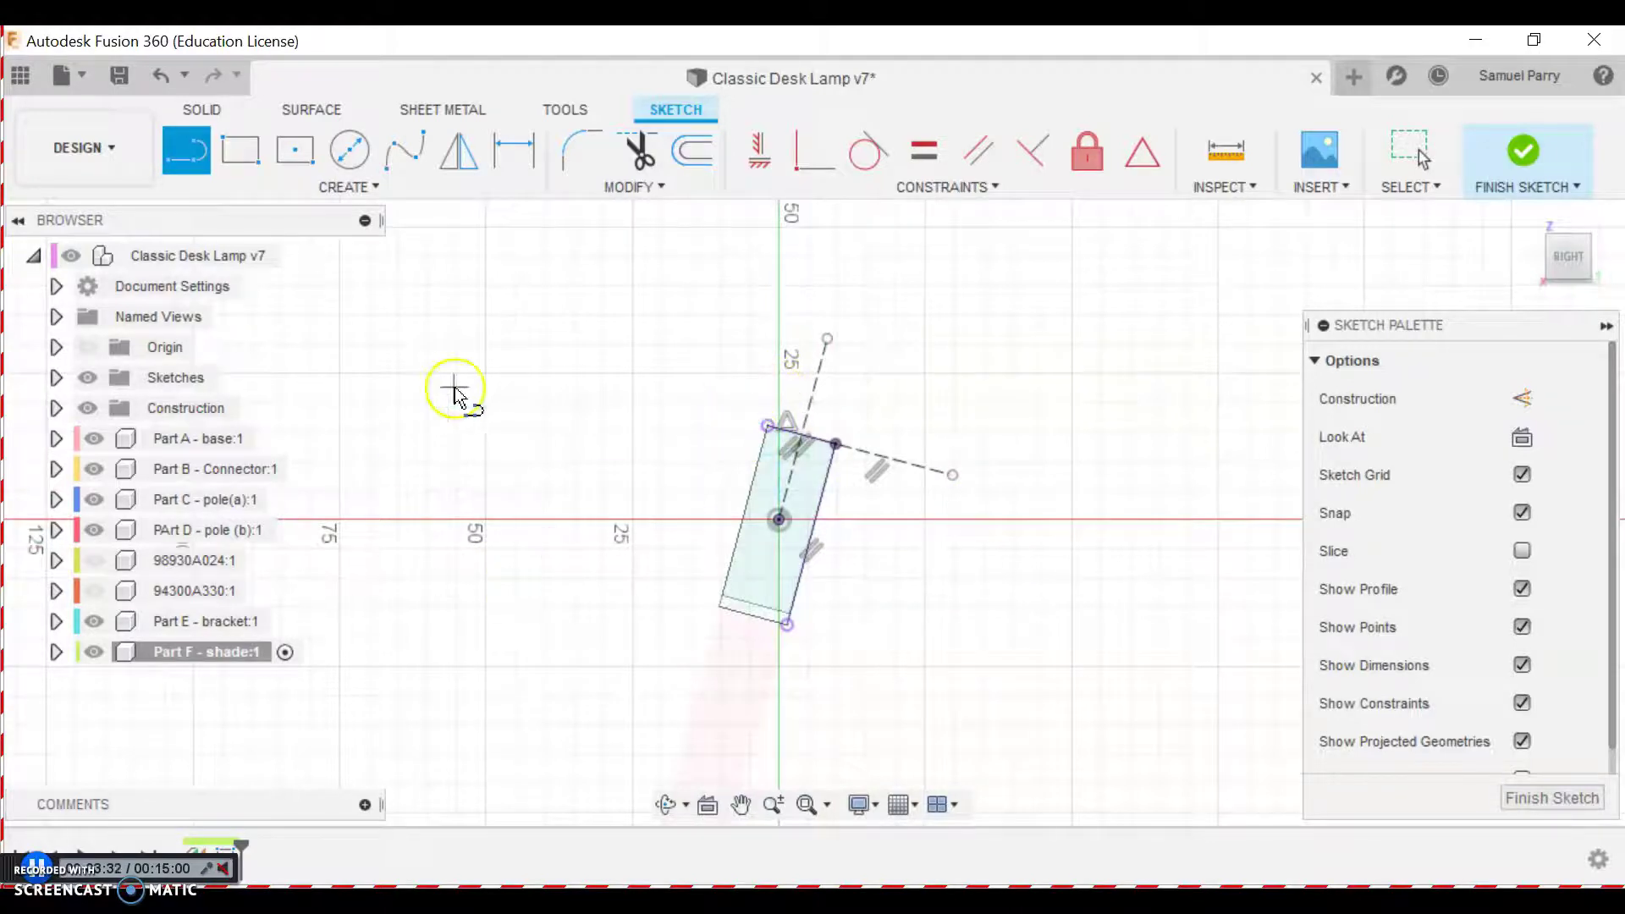
click(835, 443)
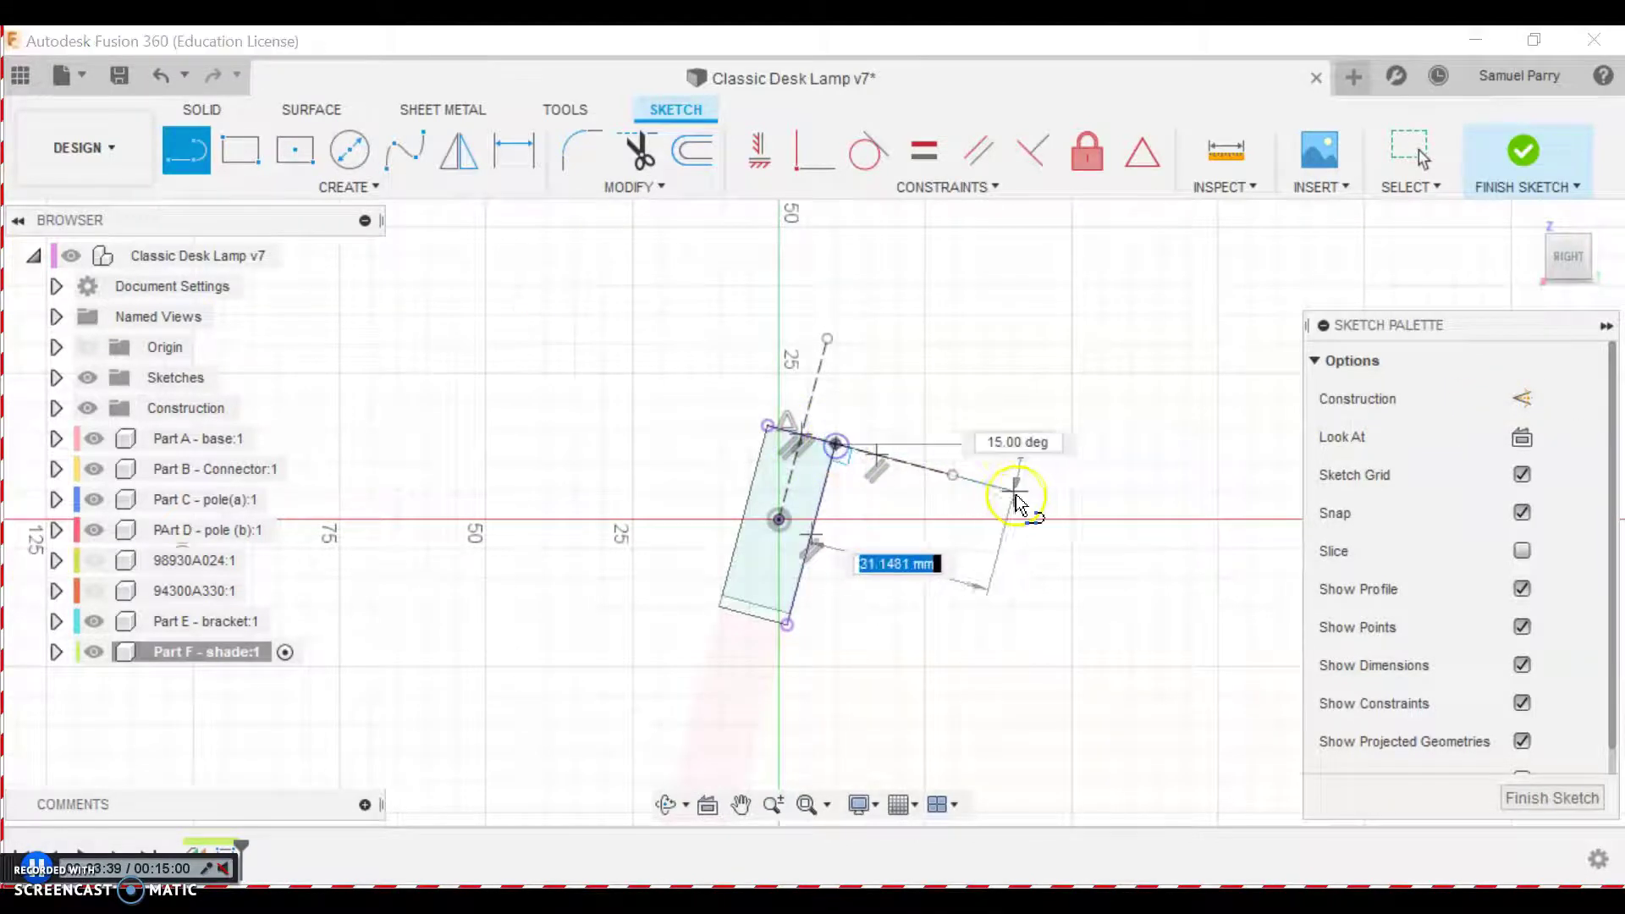
click(1090, 511)
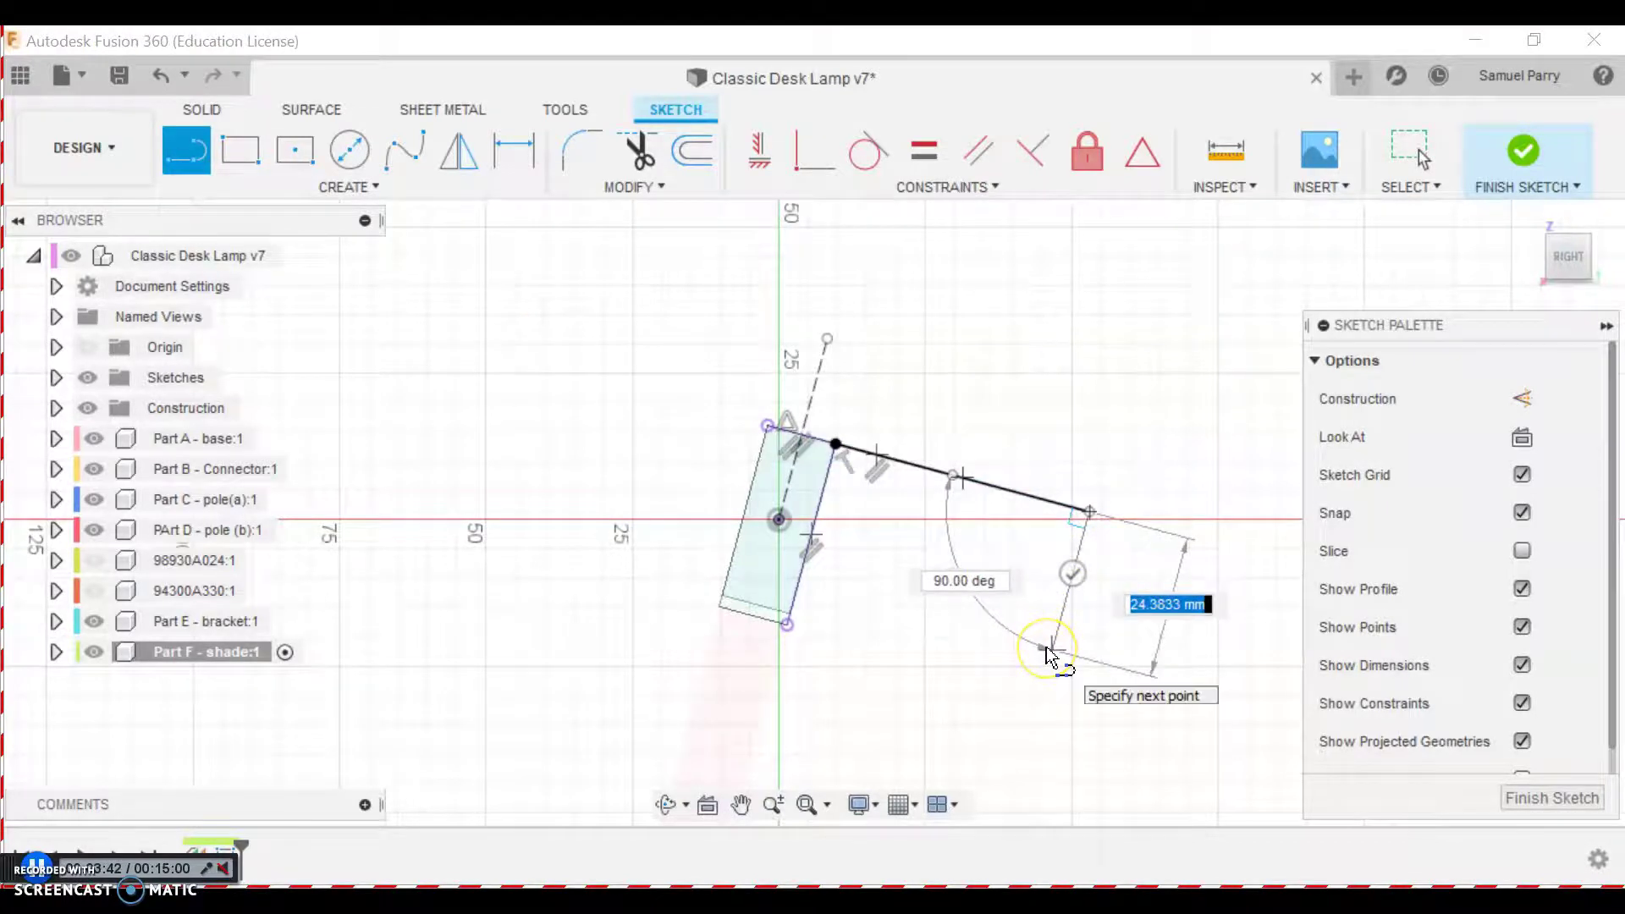
click(1049, 658)
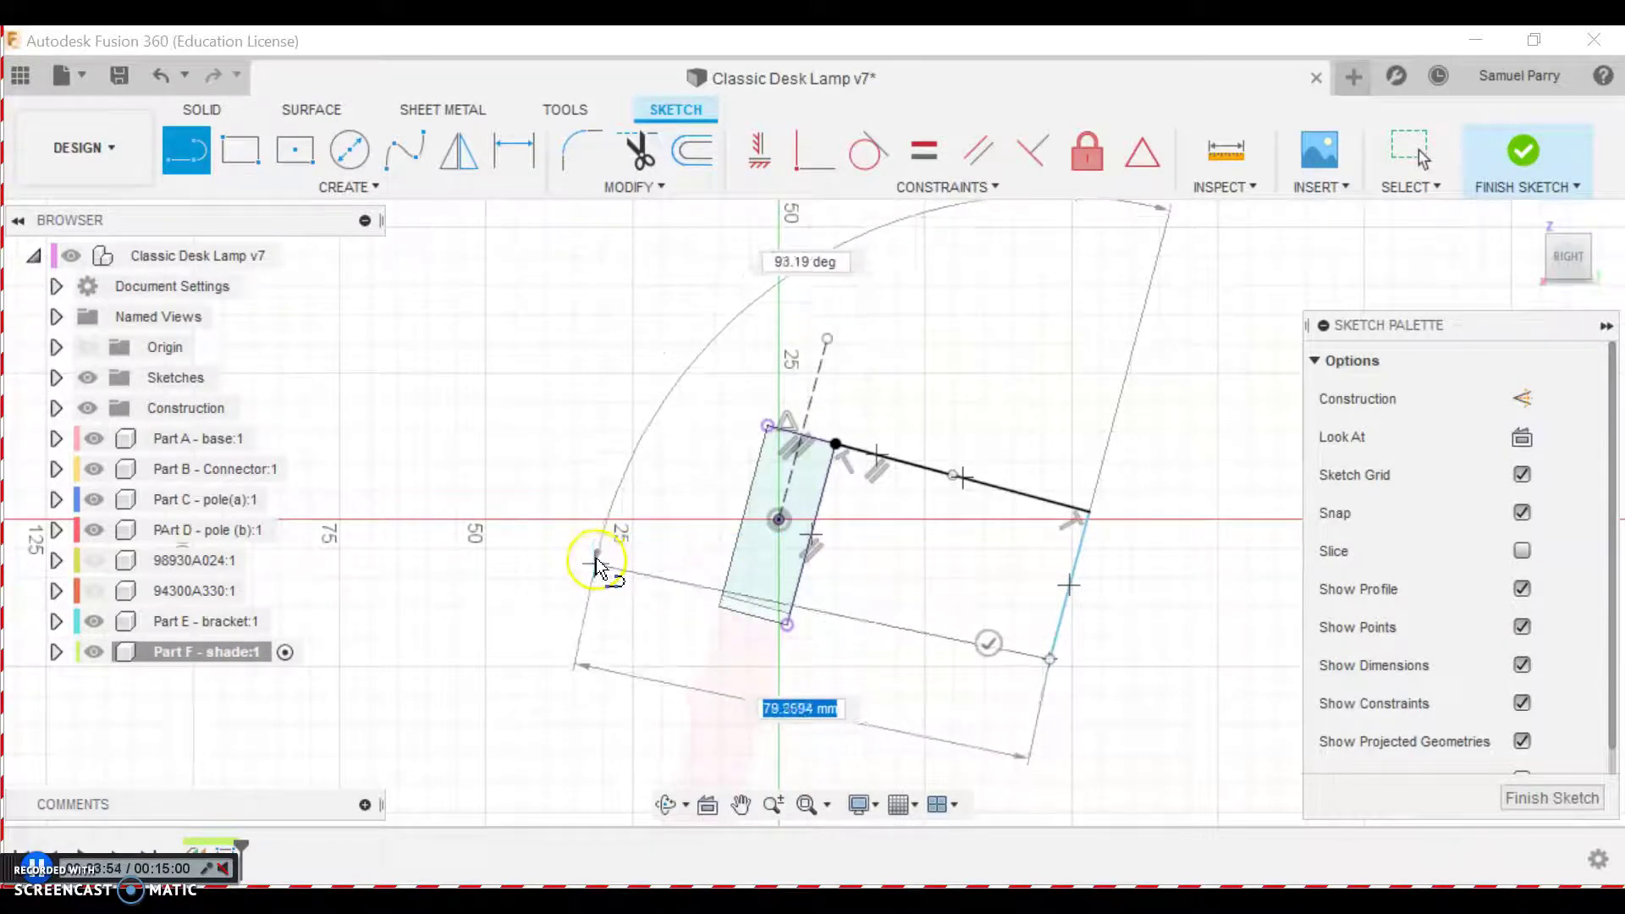
Continue the shade outline with a lower line about 80 mm back past the bracket, and a flared line about 69 mm long
scroll(596, 561, up, 3)
click(596, 559)
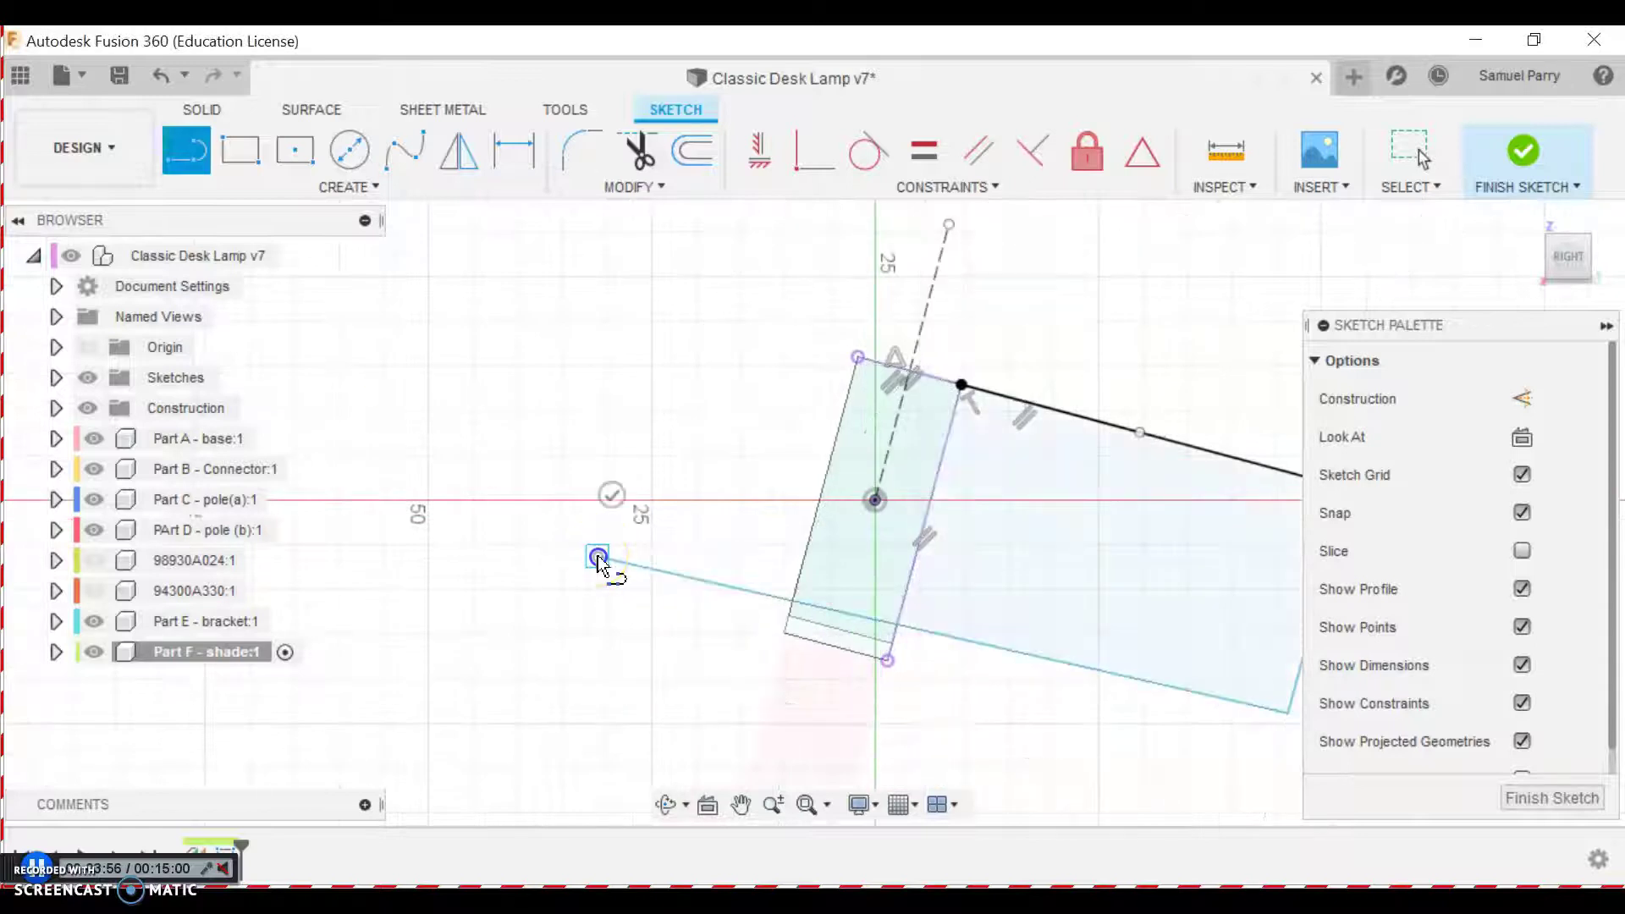
scroll(597, 555, down, 3)
click(598, 557)
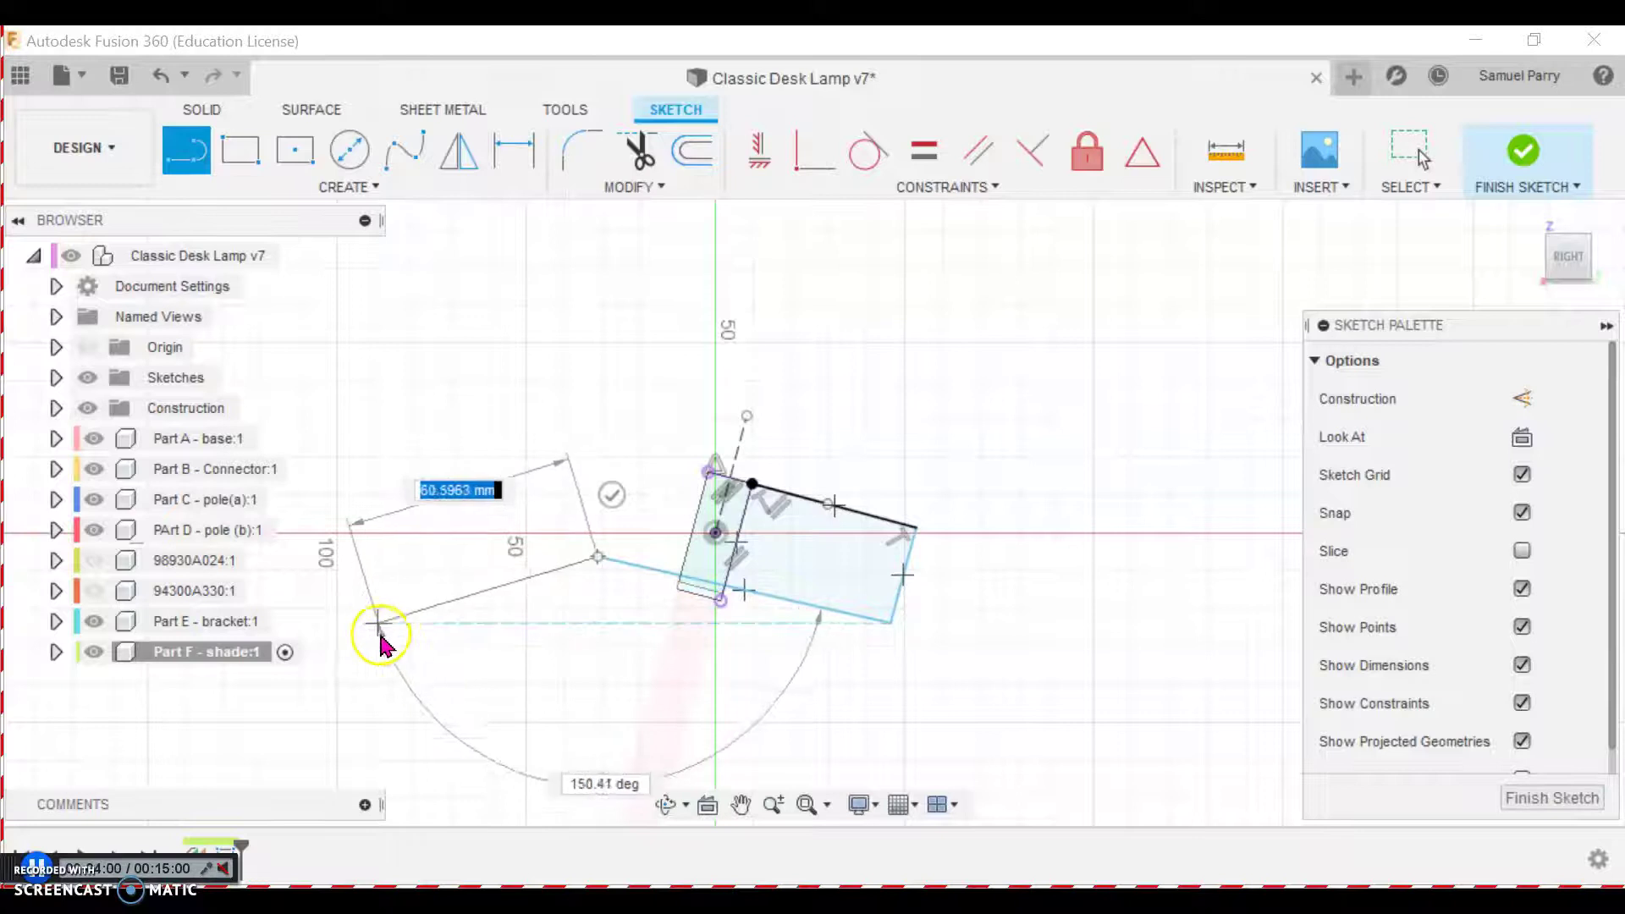
middle_drag(358, 623, 435, 631)
click(420, 606)
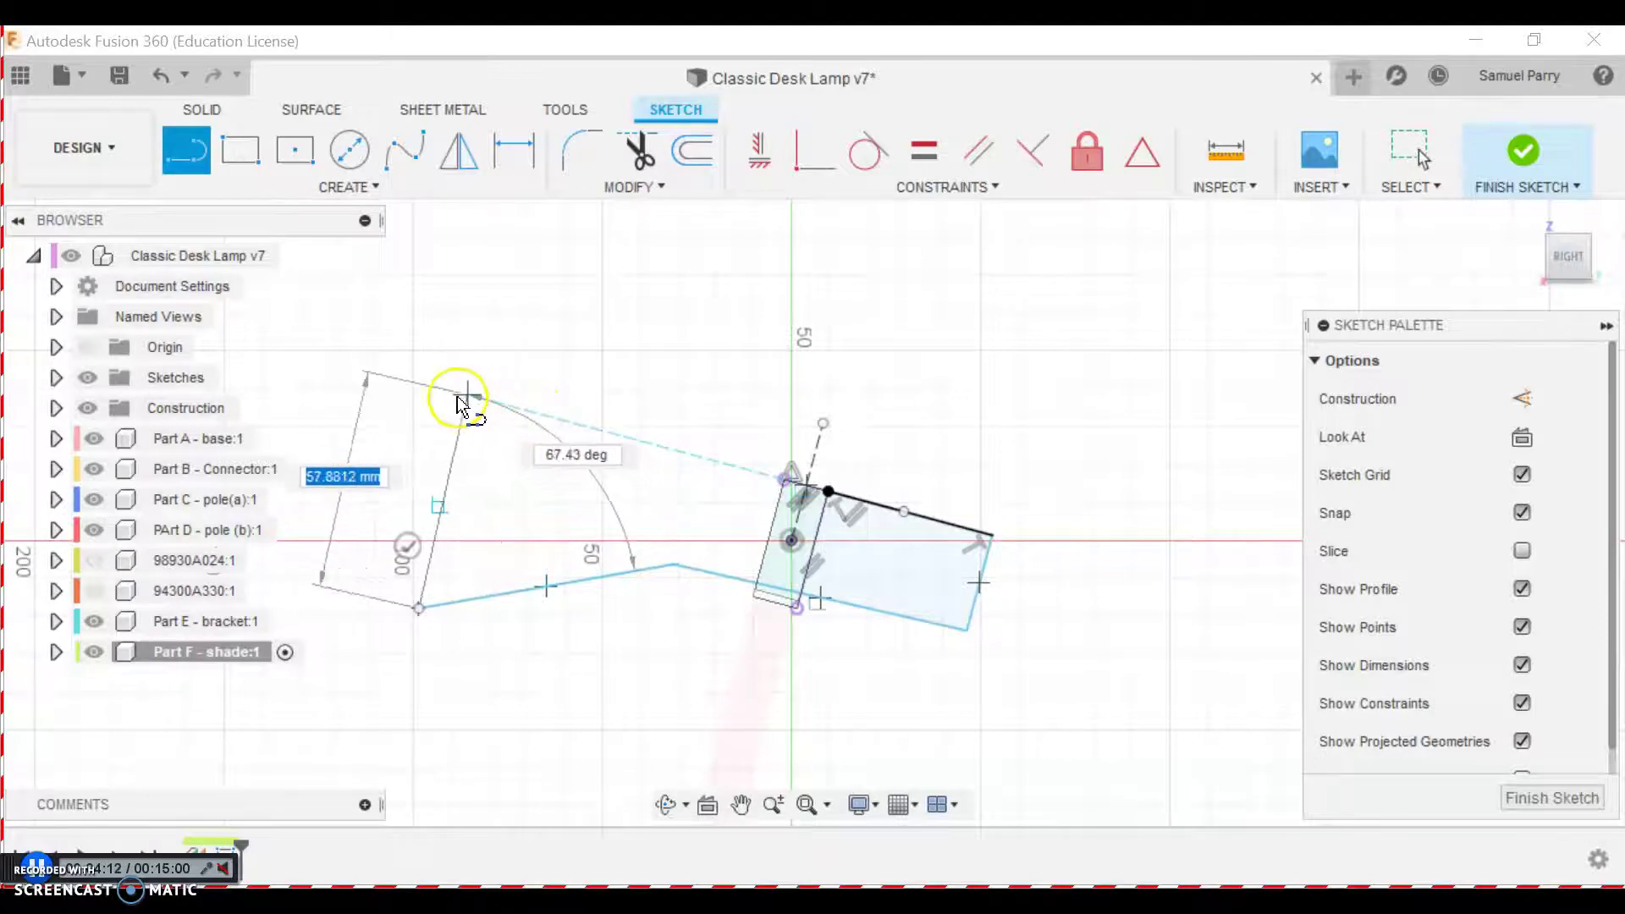
Close the shade profile with a wide-end line about 58 mm long and a line along the top axis, and finish the sketch
click(477, 396)
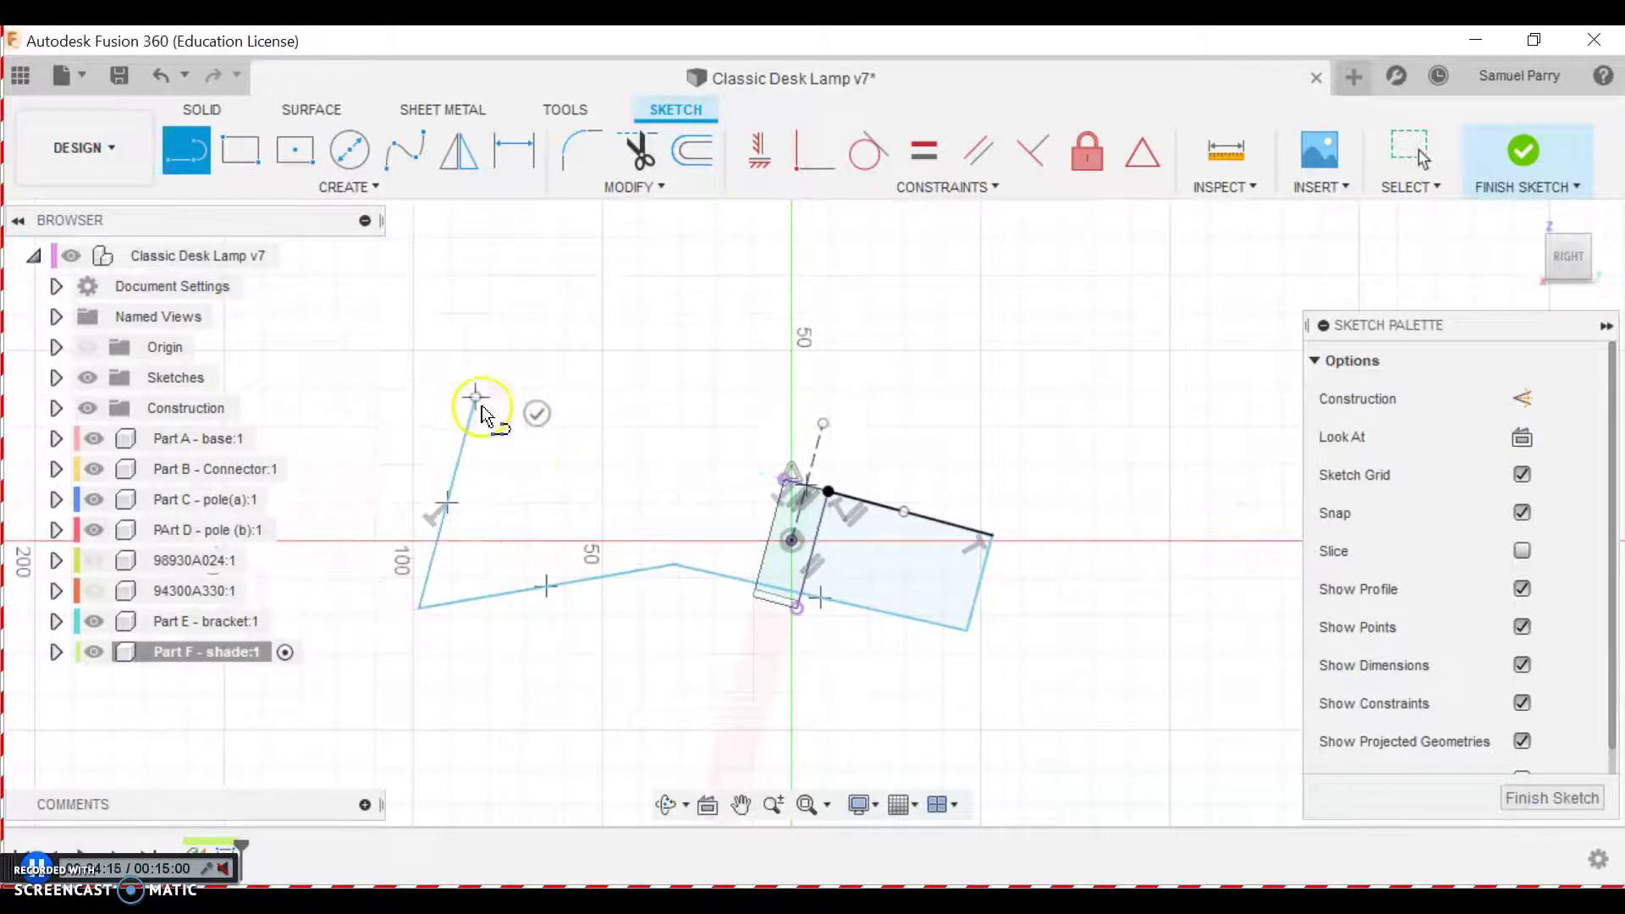
click(906, 506)
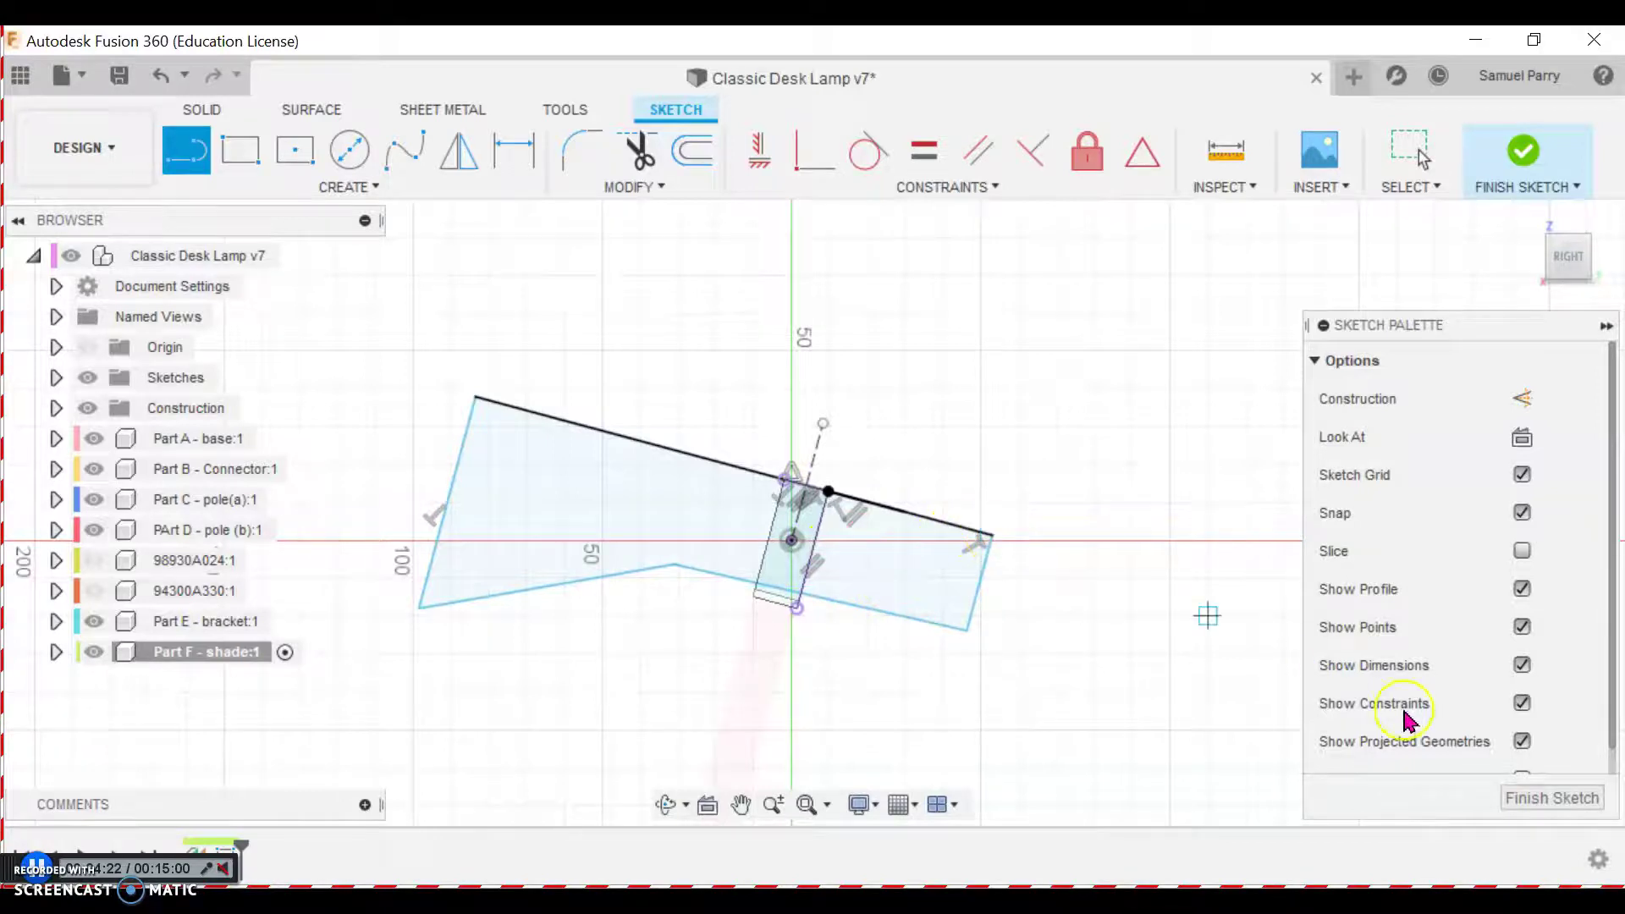
mouse_move(1186, 570)
shift+middle_down()
mouse_move(1197, 529)
mouse_move(1160, 577)
shift+middle_up()
key(l)
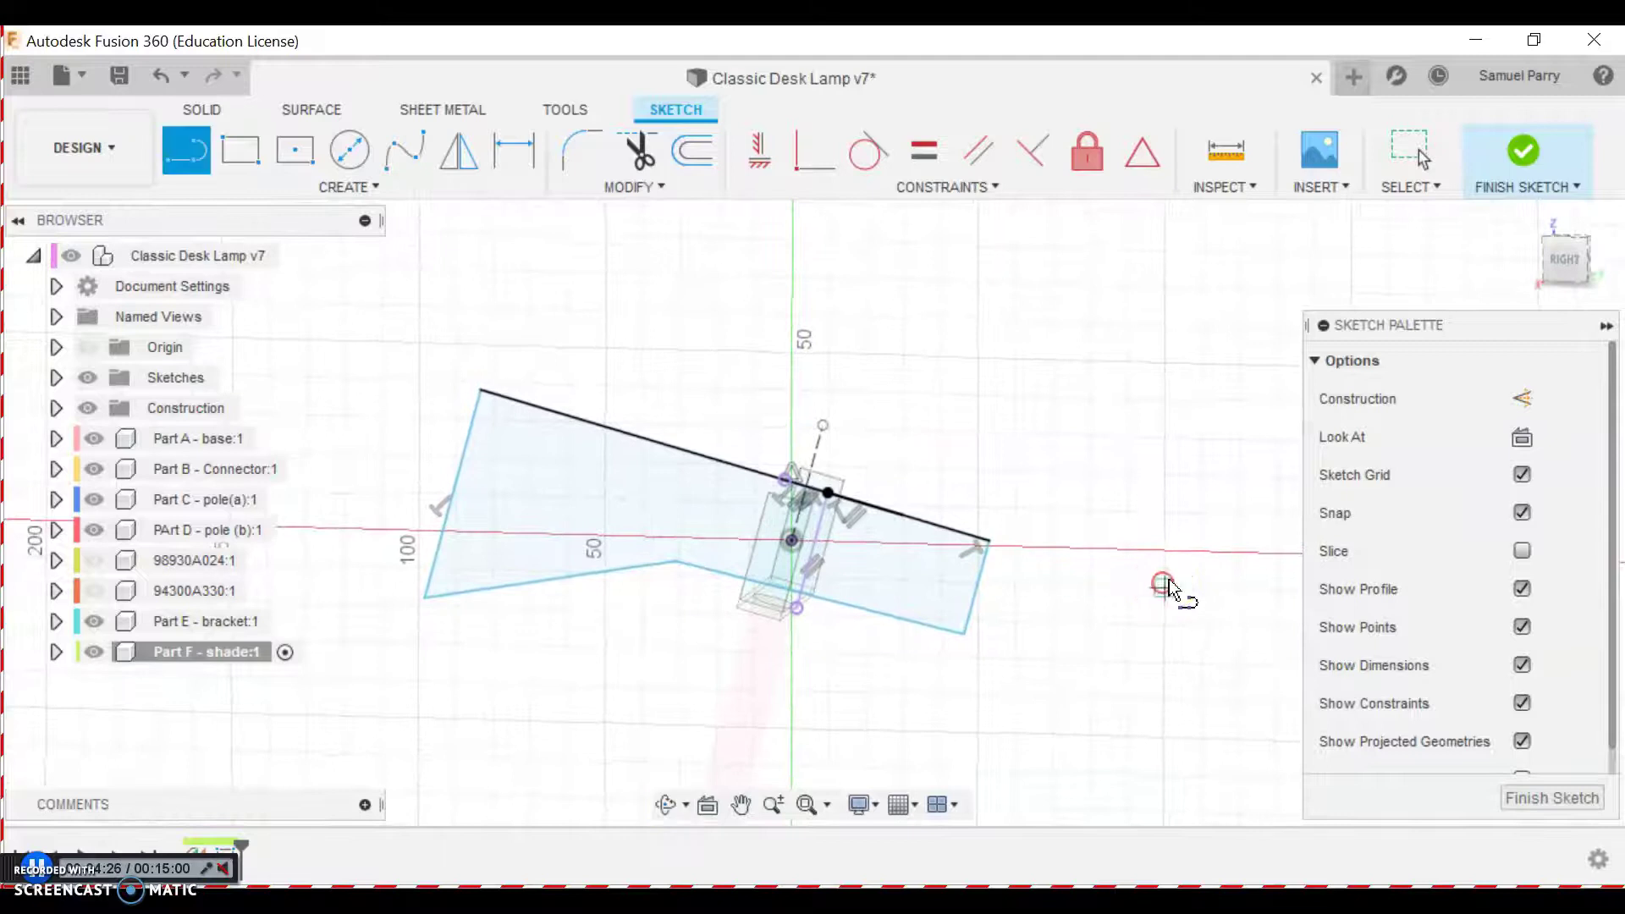
click(1523, 804)
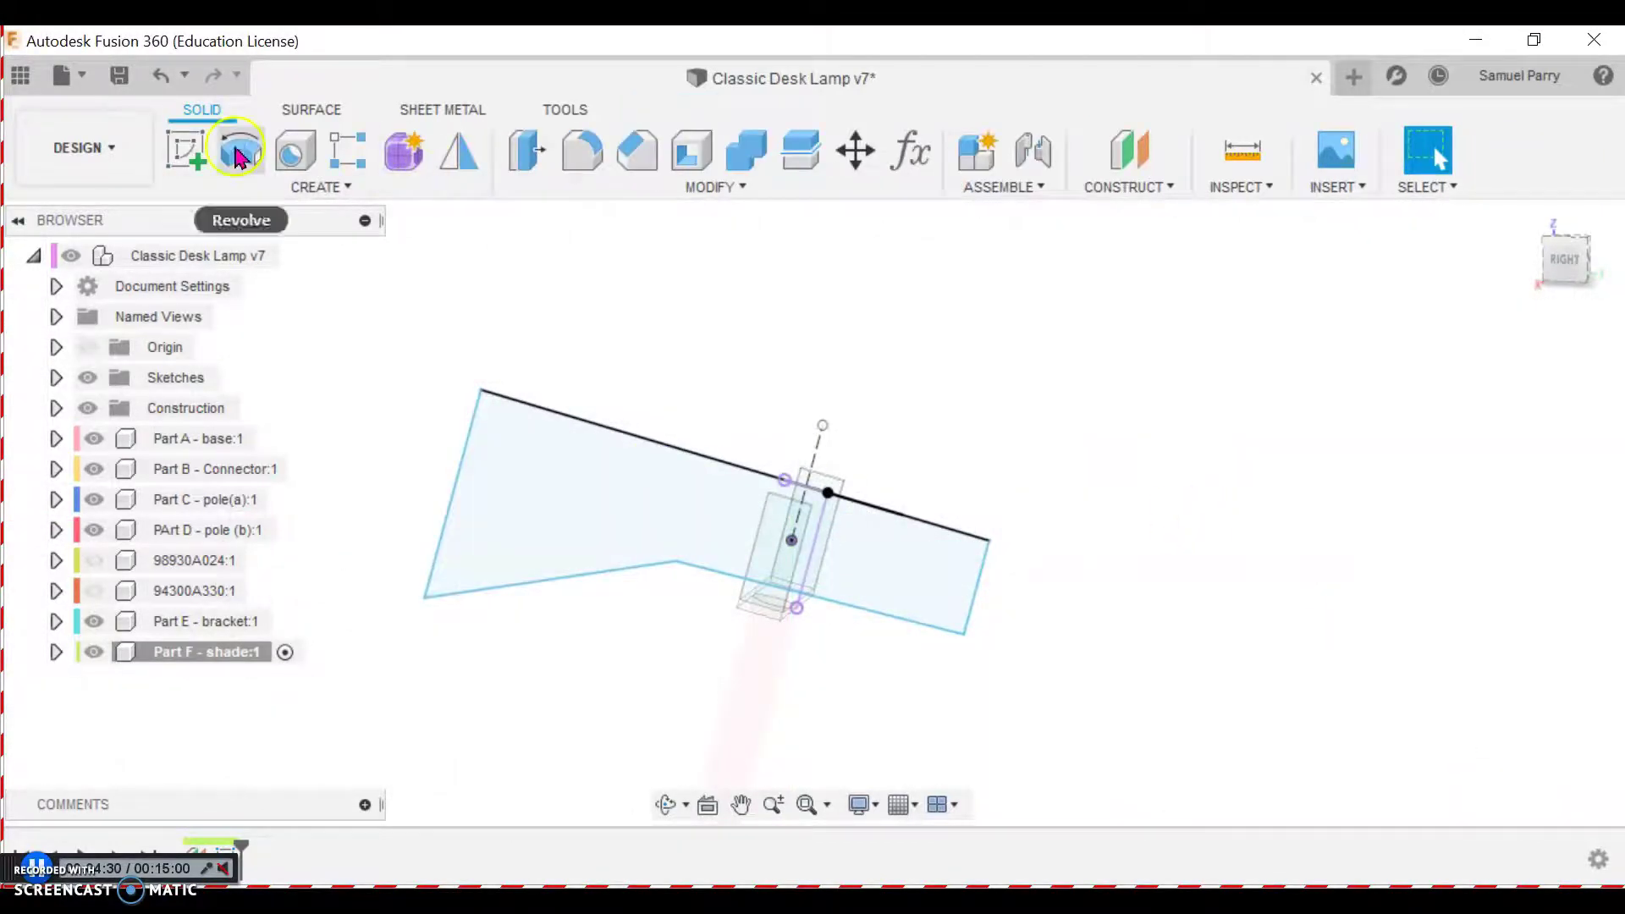
Revolve both shade profiles 360 degrees about the outline's long top line as a new body
click(238, 155)
click(620, 523)
click(844, 559)
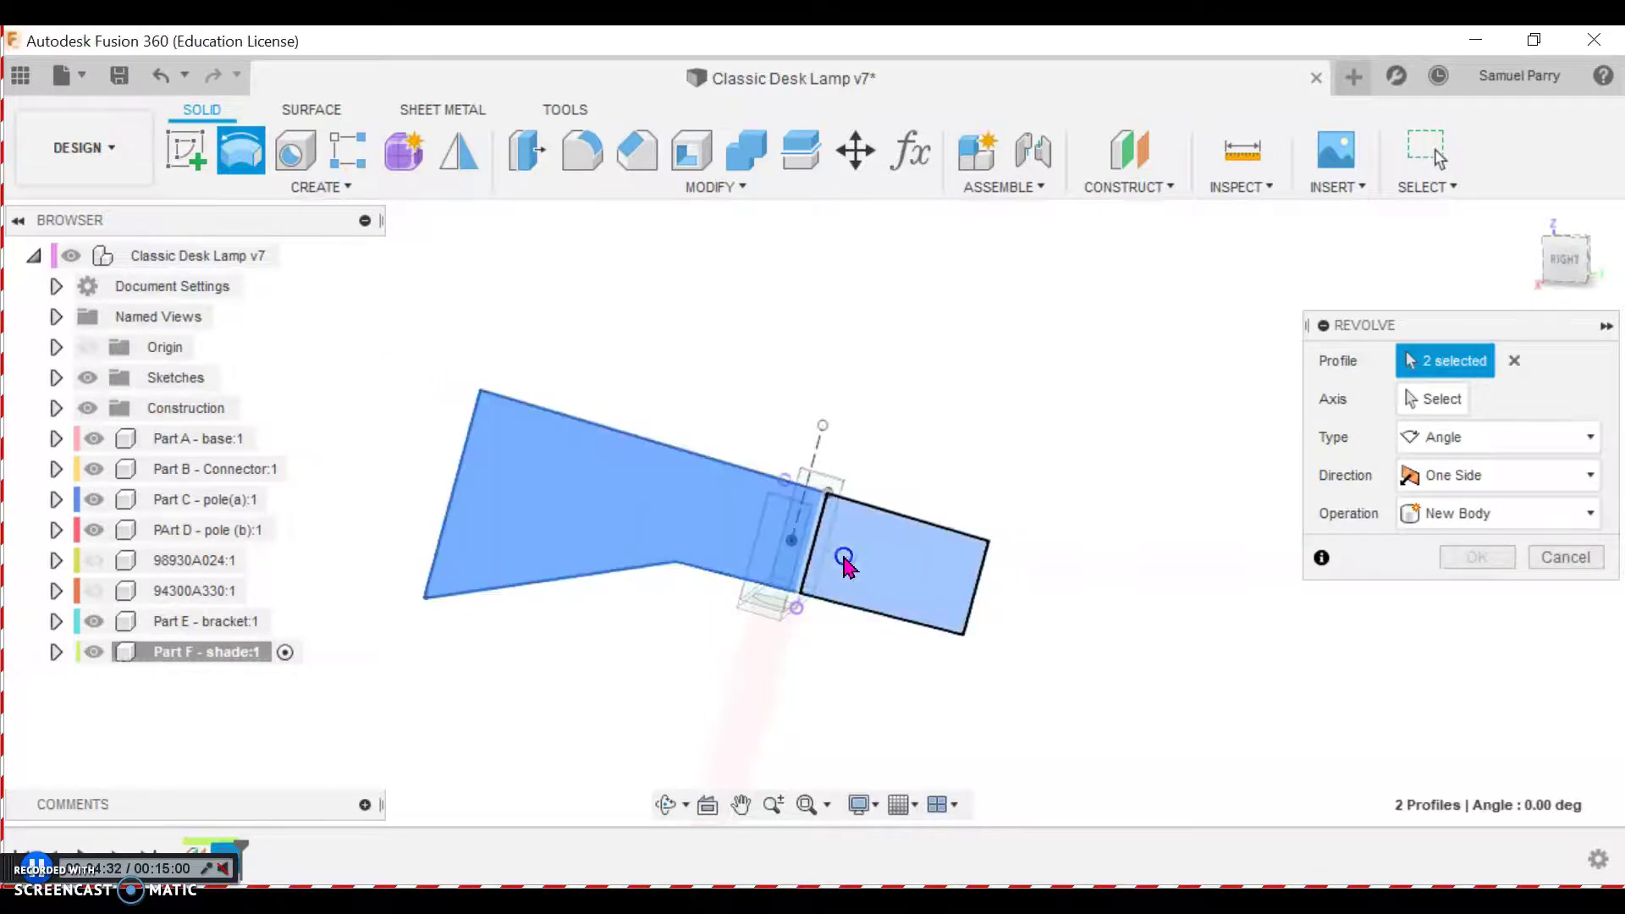
click(1451, 411)
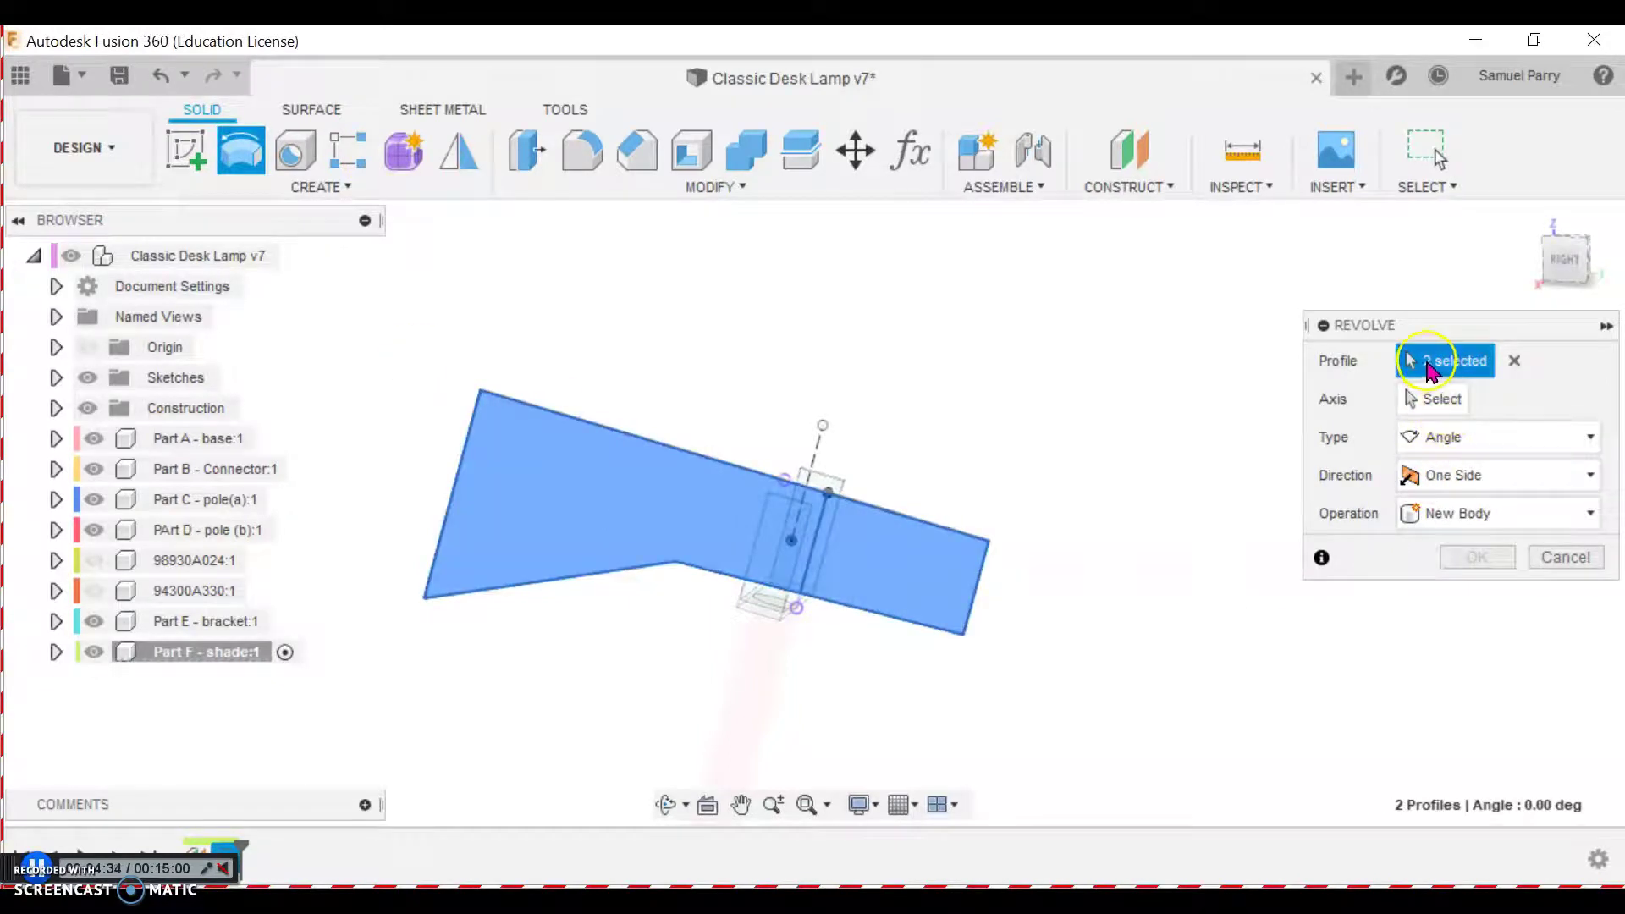
click(1442, 408)
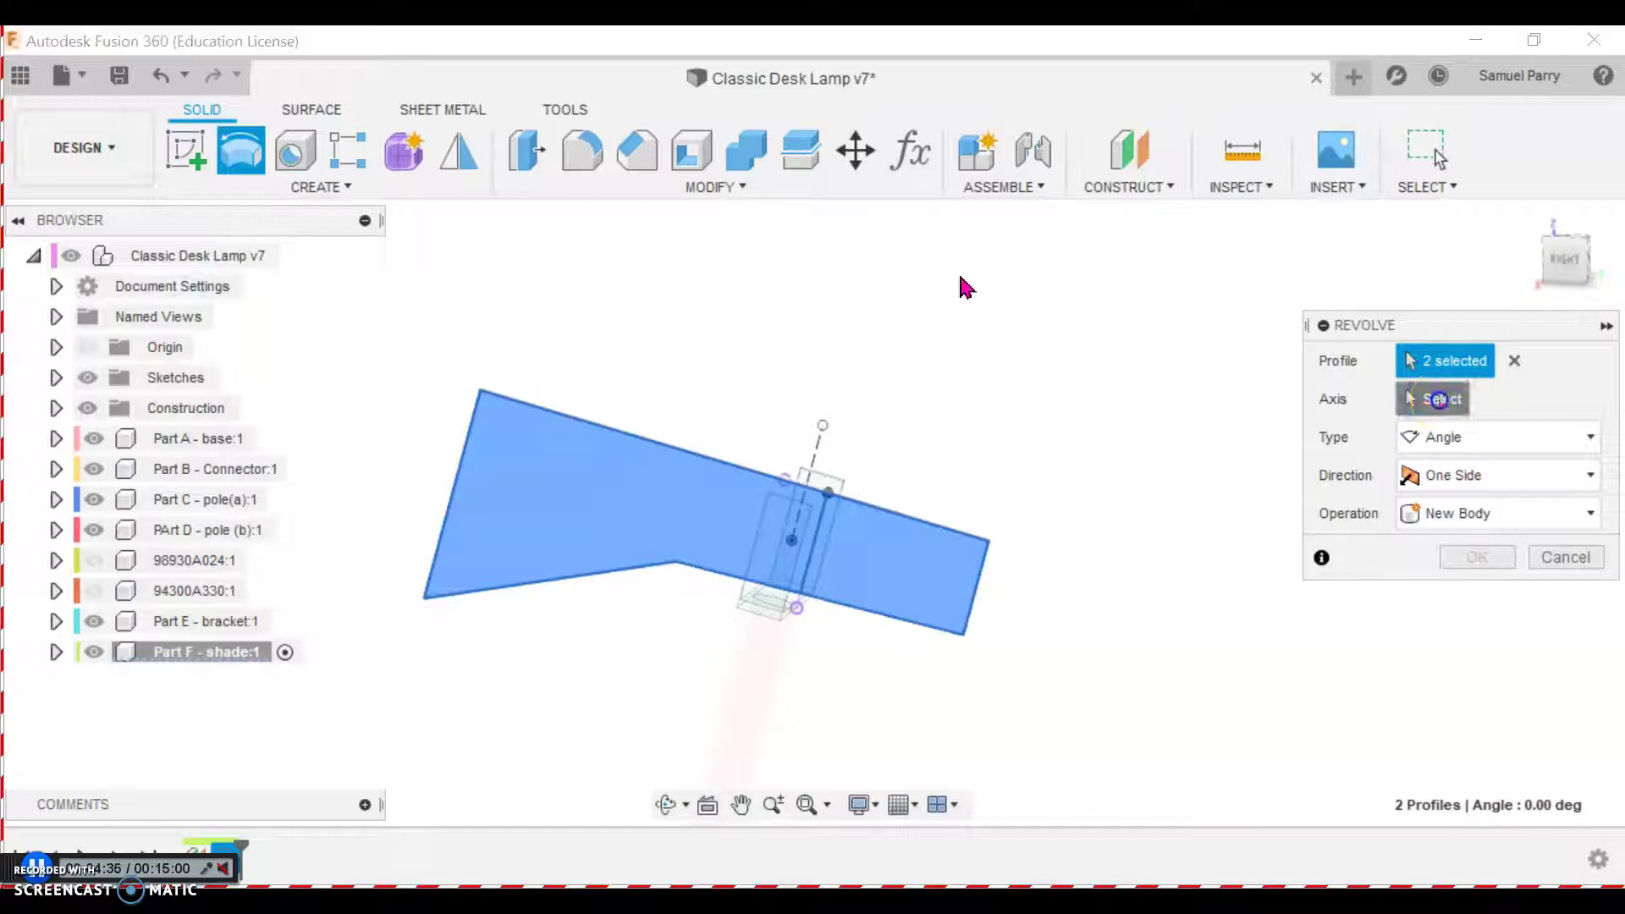
click(717, 449)
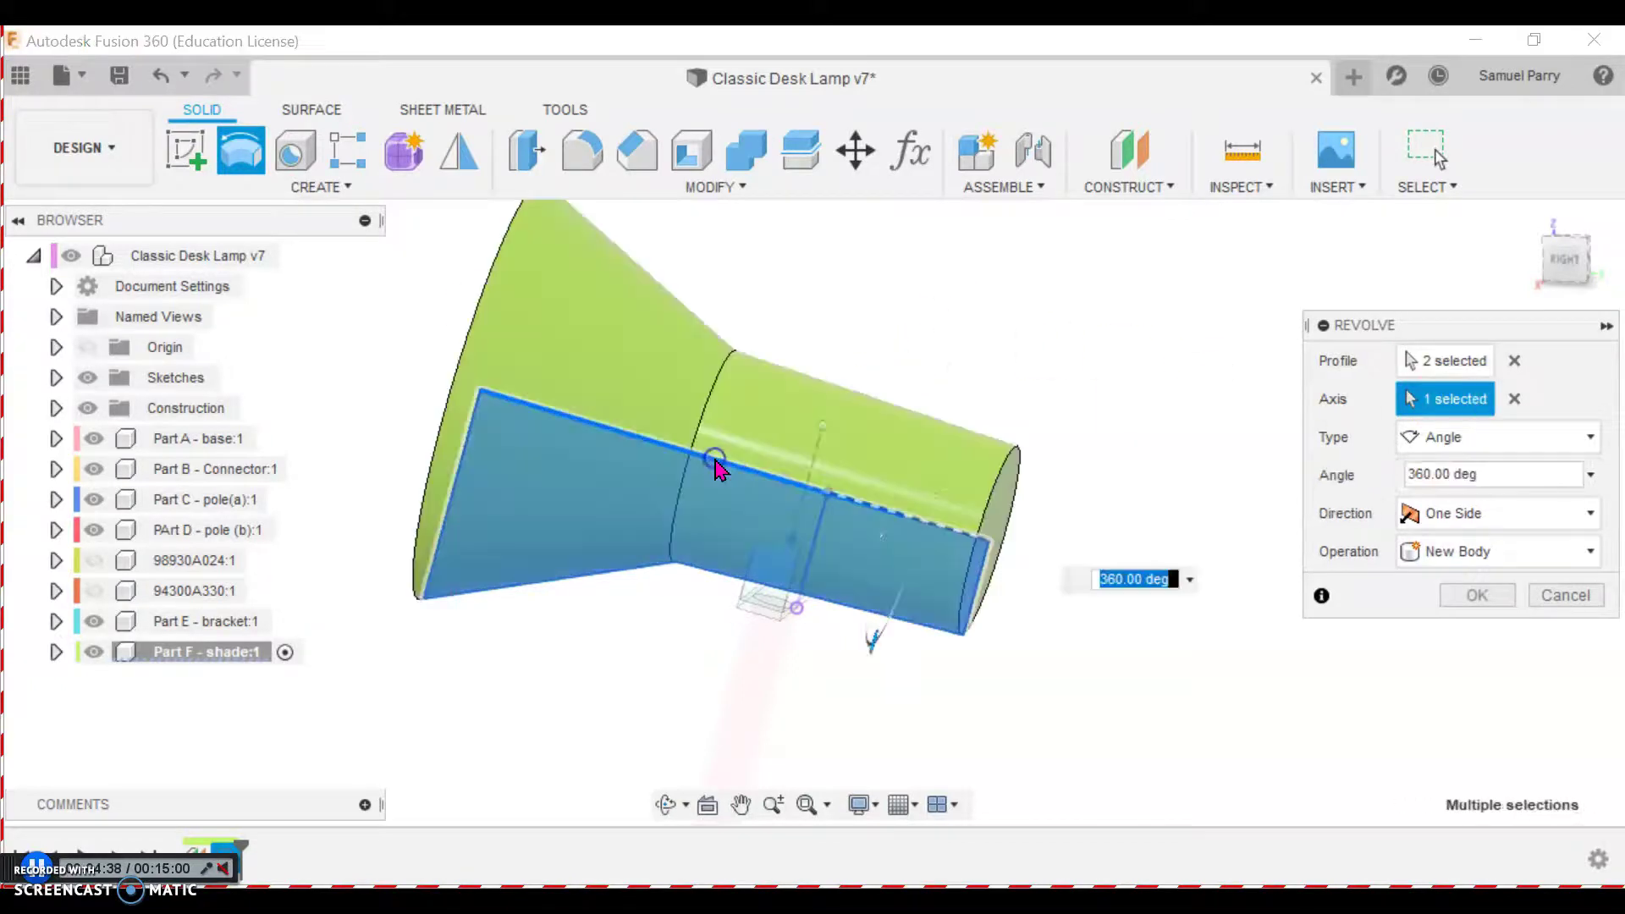
shift+middle_drag(641, 458, 893, 552)
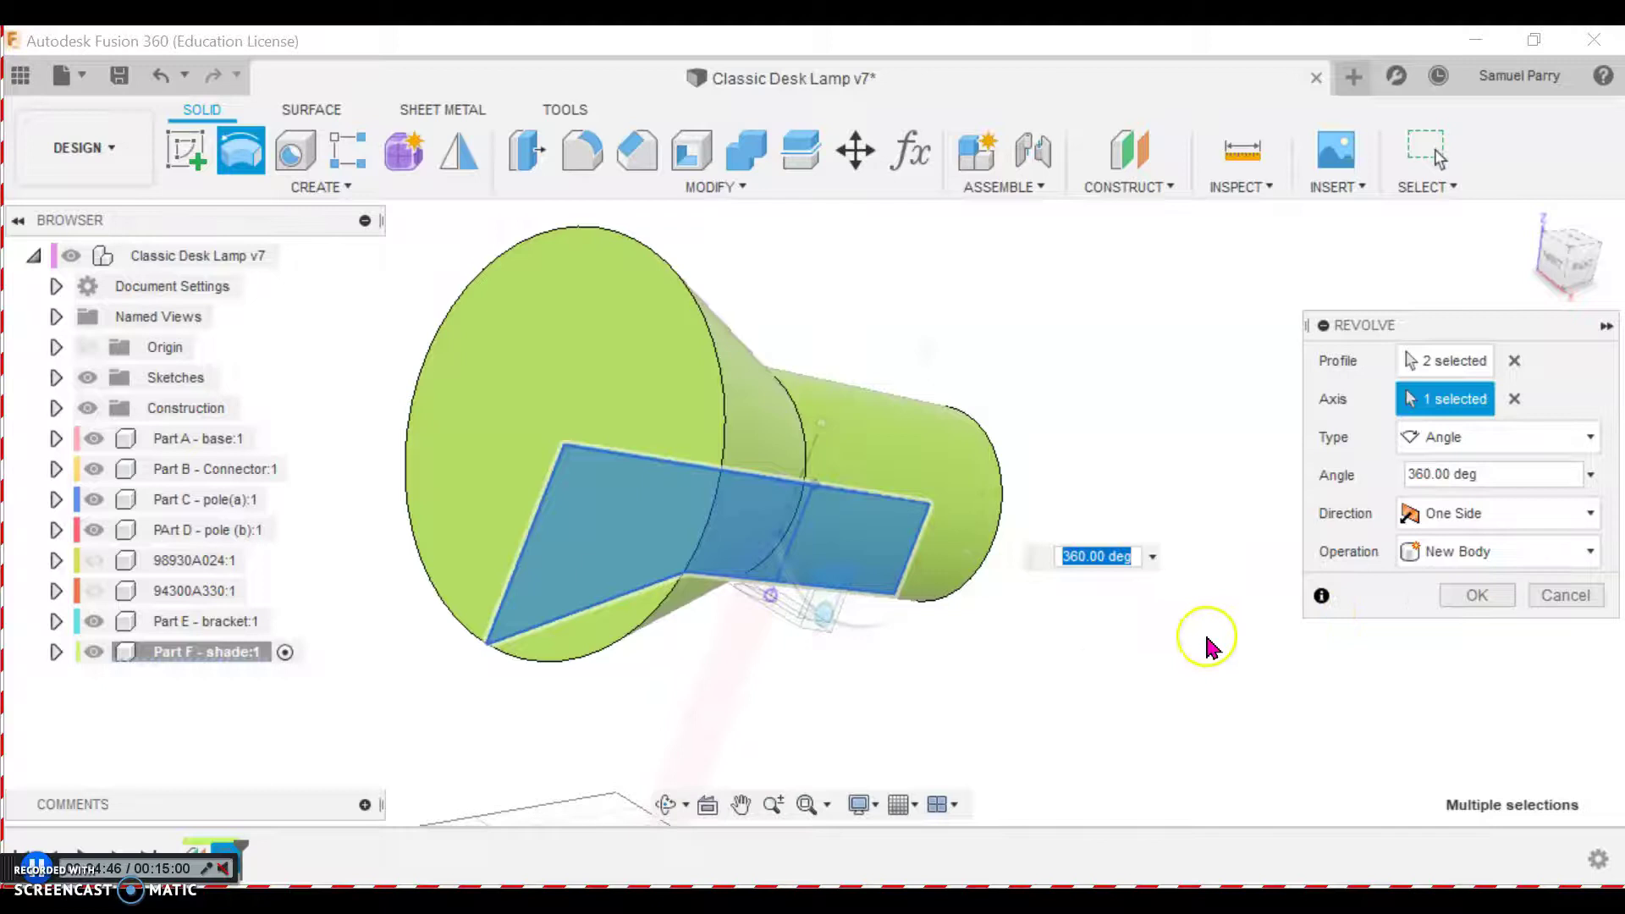
scroll(1095, 694, down, 3)
scroll(1095, 686, down, 2)
middle_drag(1069, 647, 995, 412)
shift+middle_drag(909, 501, 871, 483)
click(1476, 597)
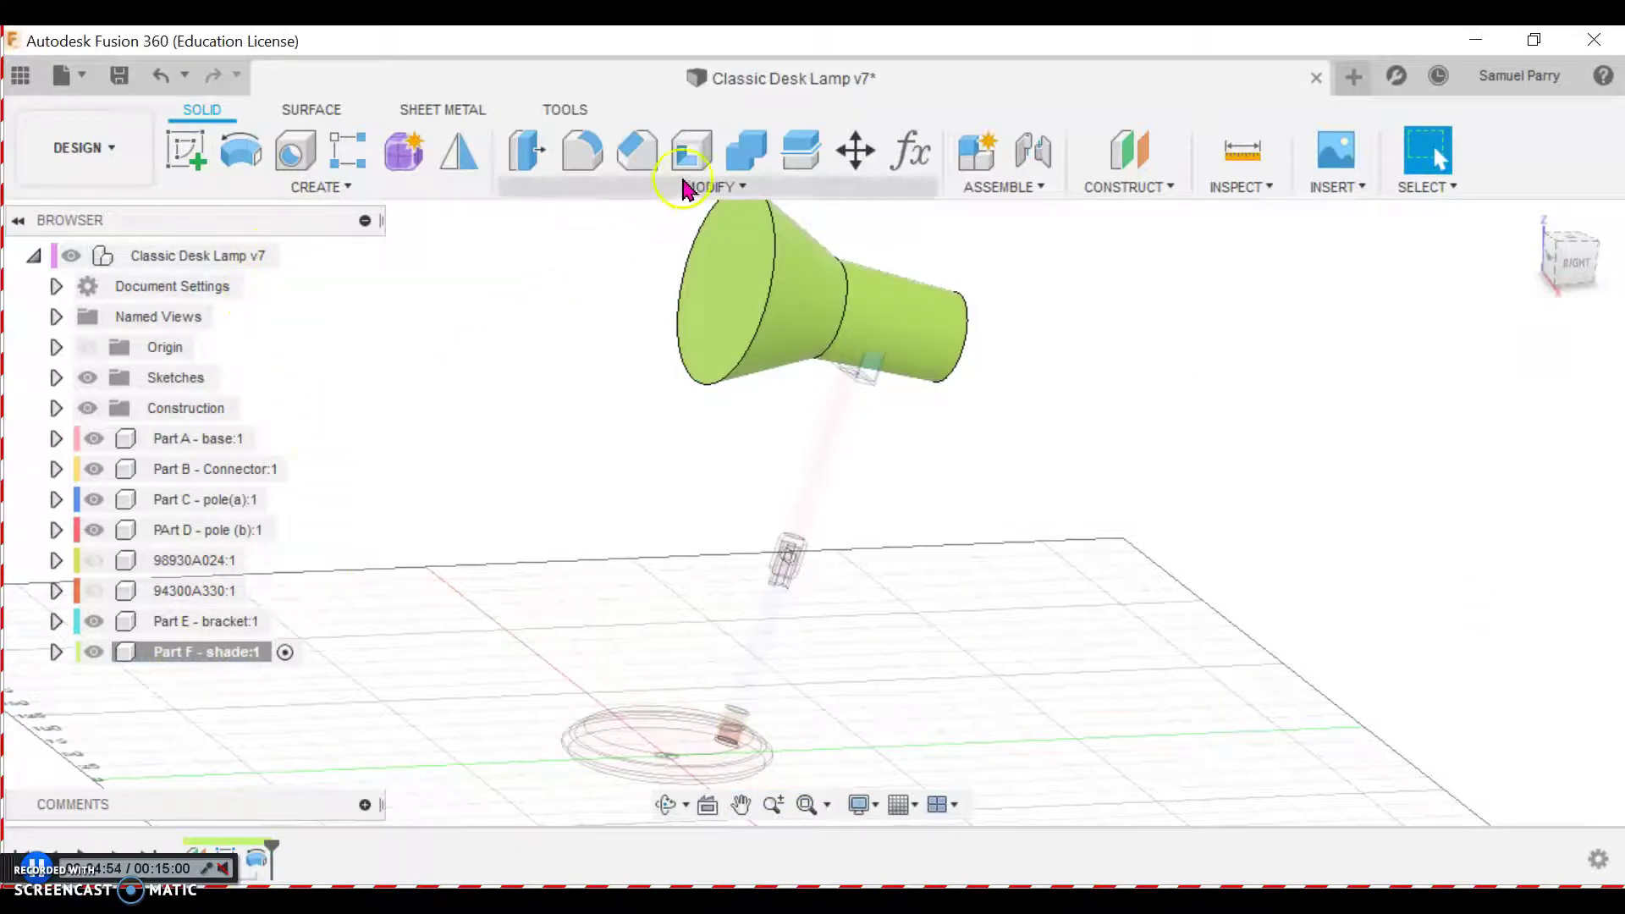
Shell the shade from its wide-end face with a 1 mm inside thickness
click(705, 166)
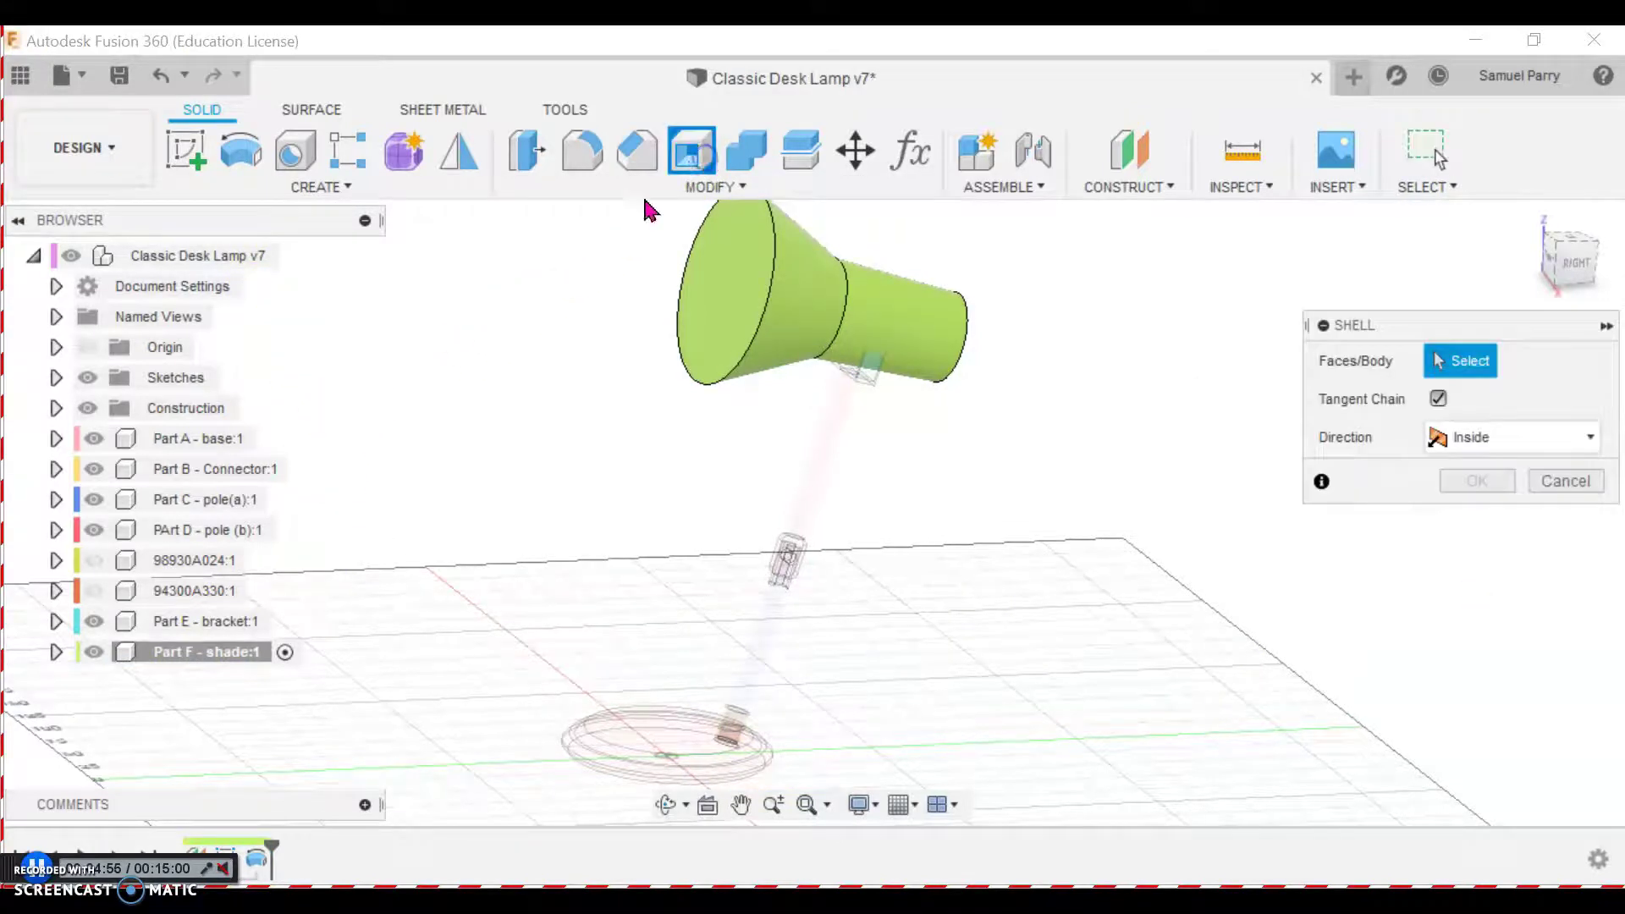
click(720, 292)
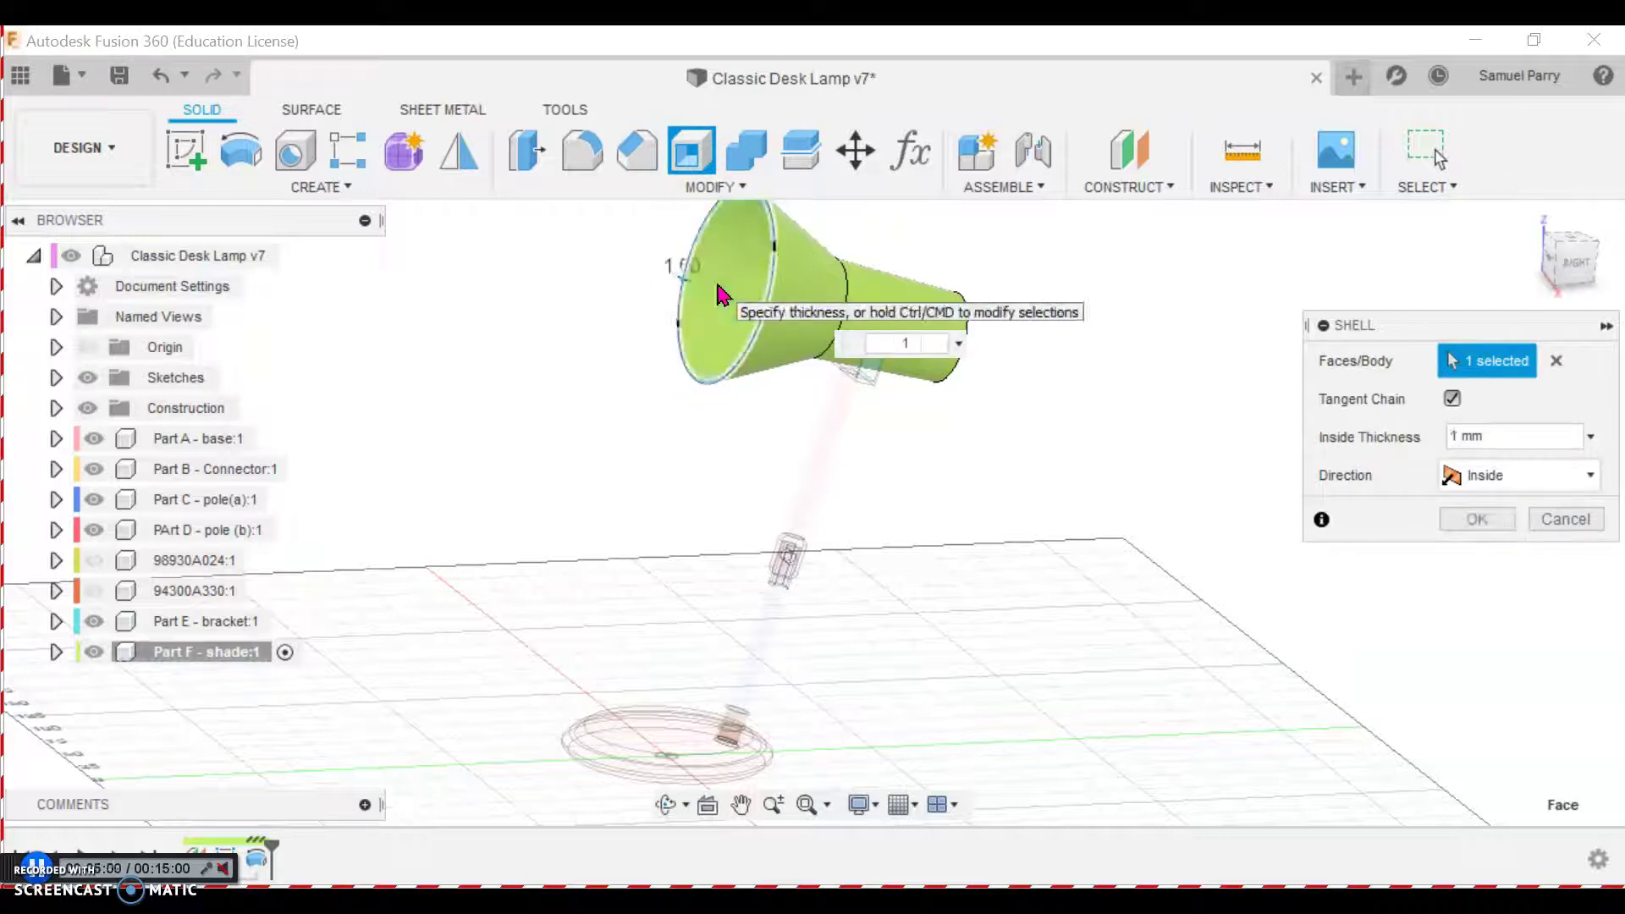
key(Return)
shift+middle_drag(621, 388, 728, 423)
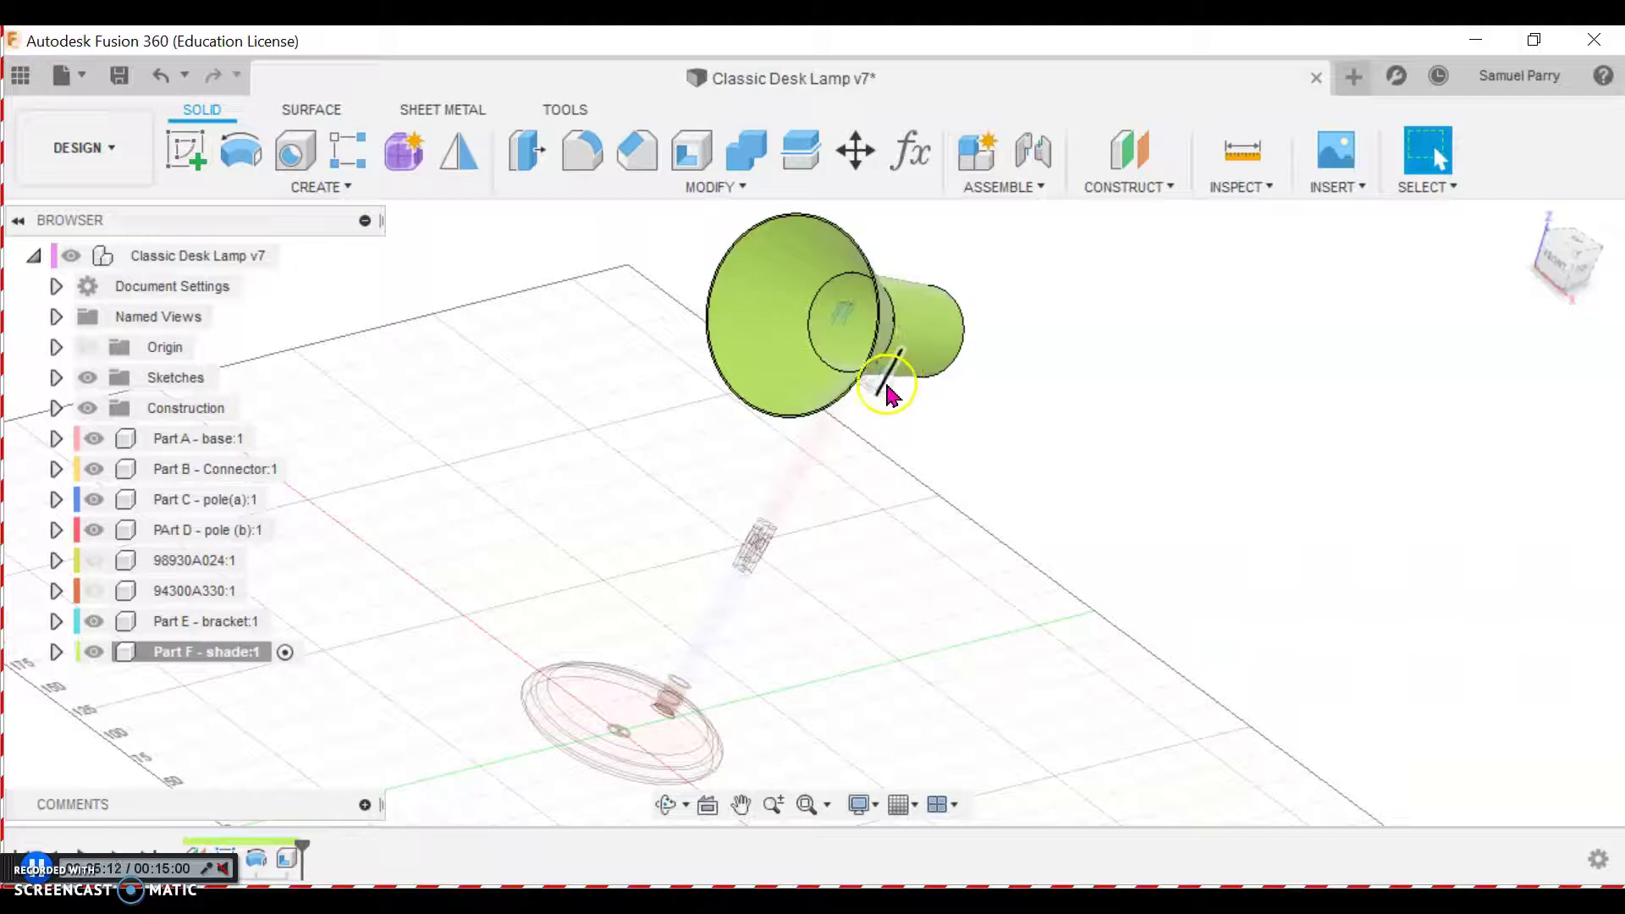
mouse_move(940, 459)
shift+middle_down()
mouse_move(871, 388)
mouse_move(845, 378)
mouse_move(820, 402)
shift+middle_up()
scroll(779, 567, down, 1)
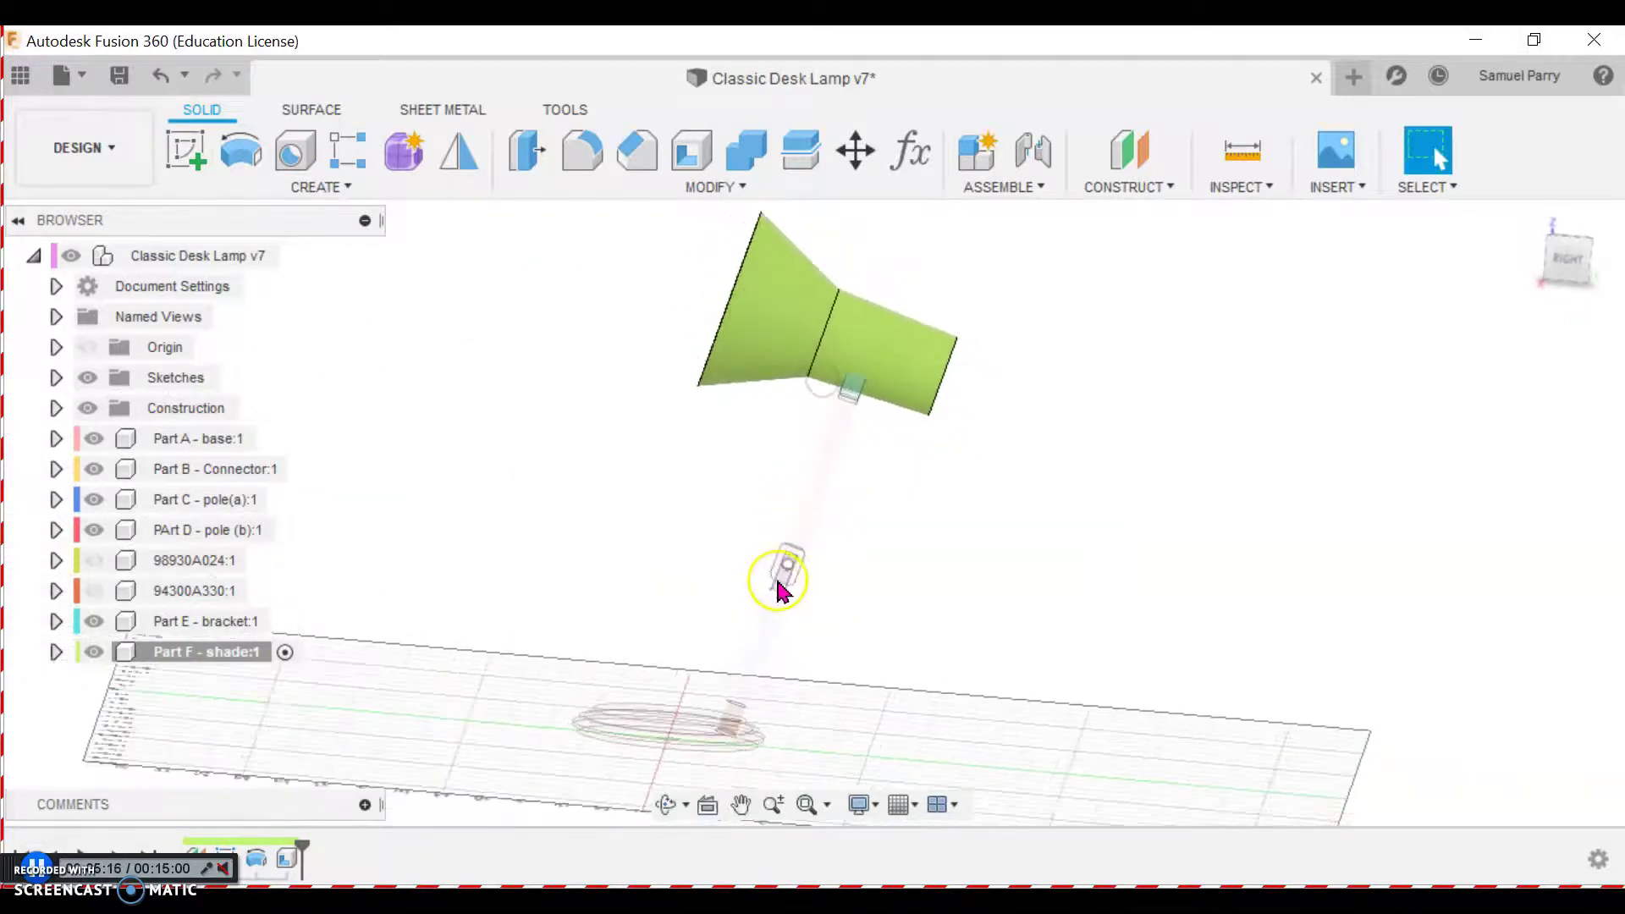
Reopen the shade profile sketch and delete the flared lower line between the wide end and the narrow section
mouse_move(697, 485)
shift+middle_down()
mouse_move(714, 499)
mouse_move(678, 500)
shift+middle_up()
double_click(240, 850)
mouse_move(713, 370)
mouse_down()
mouse_move(707, 355)
mouse_move(724, 368)
mouse_up()
mouse_move(910, 403)
mouse_down()
mouse_move(925, 398)
mouse_move(813, 393)
mouse_up()
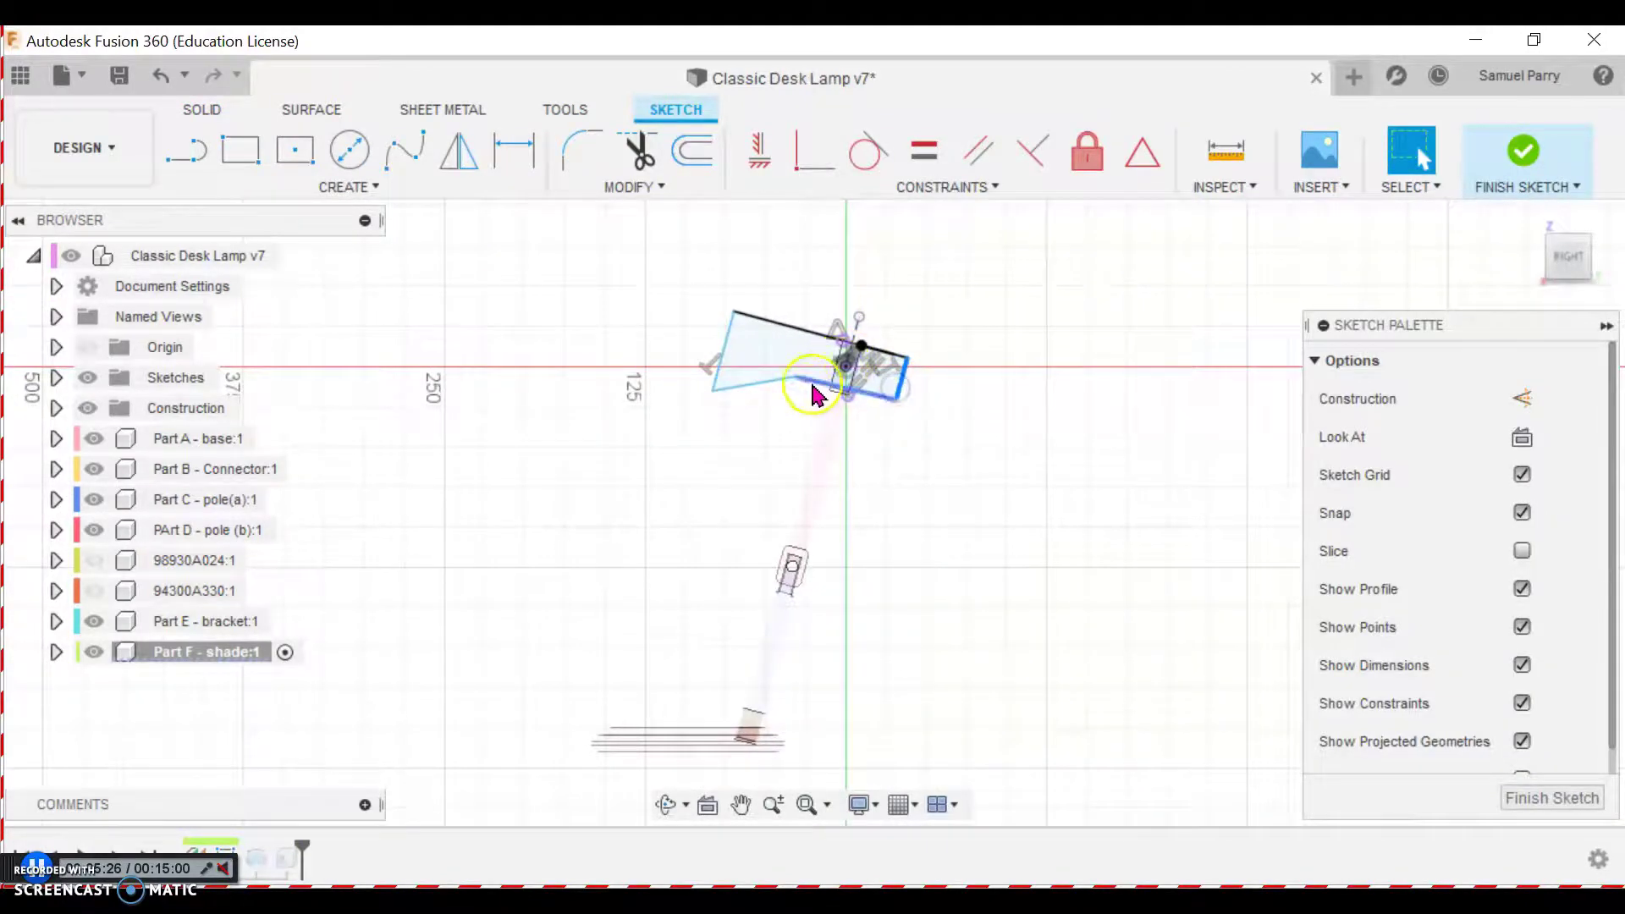
scroll(812, 393, up, 2)
drag(708, 392, 810, 395)
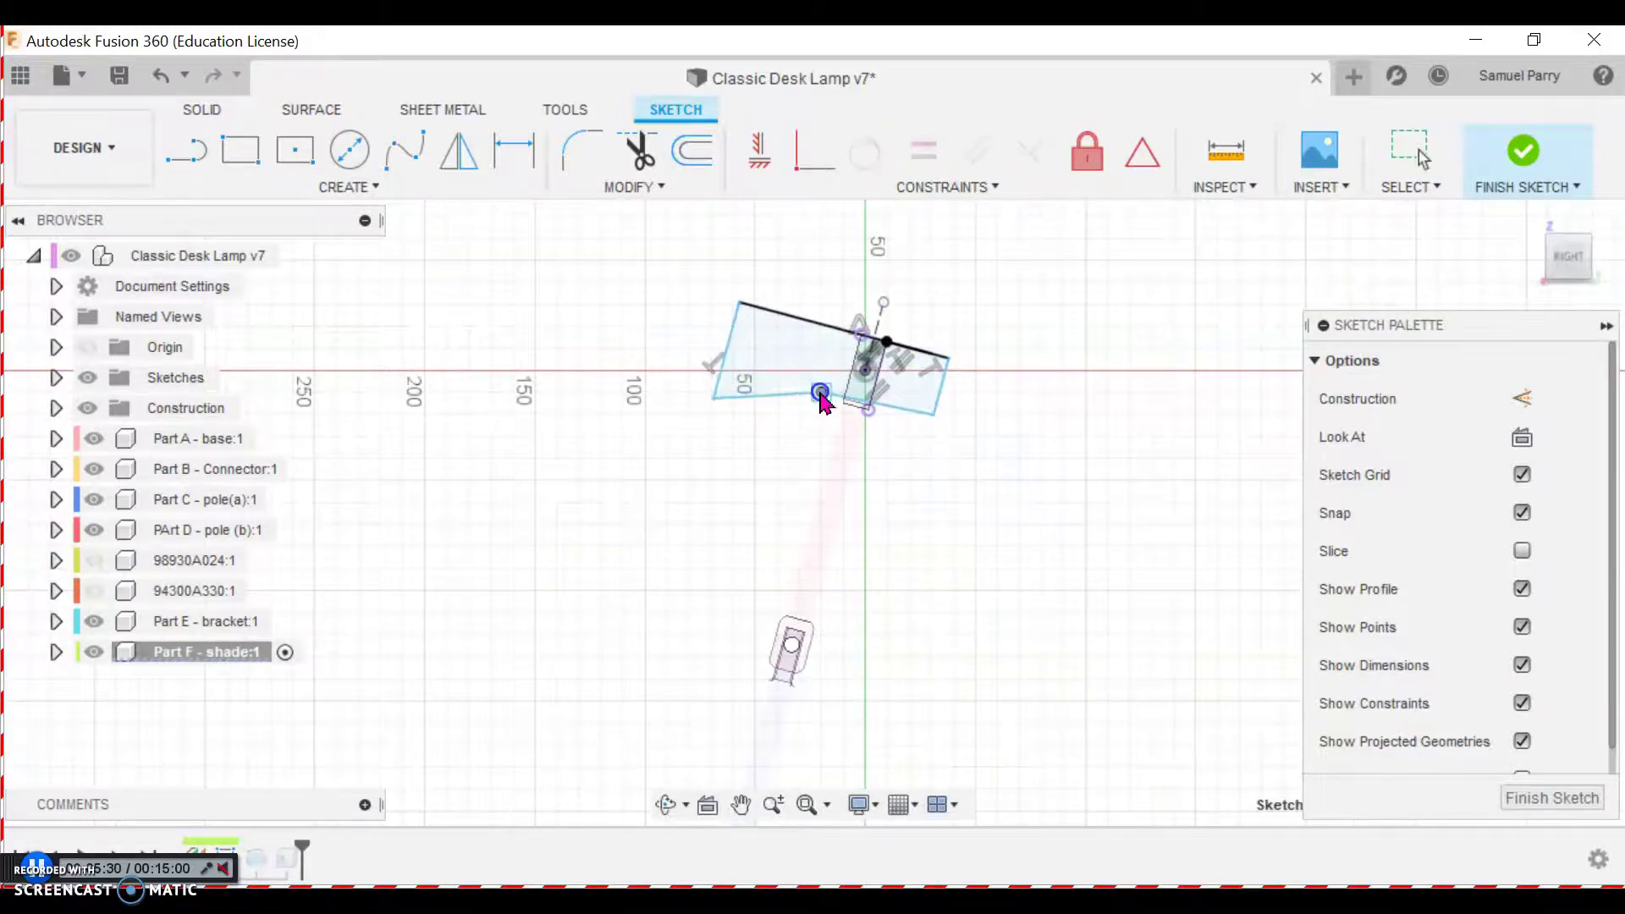
click(1176, 509)
click(768, 397)
click(745, 382)
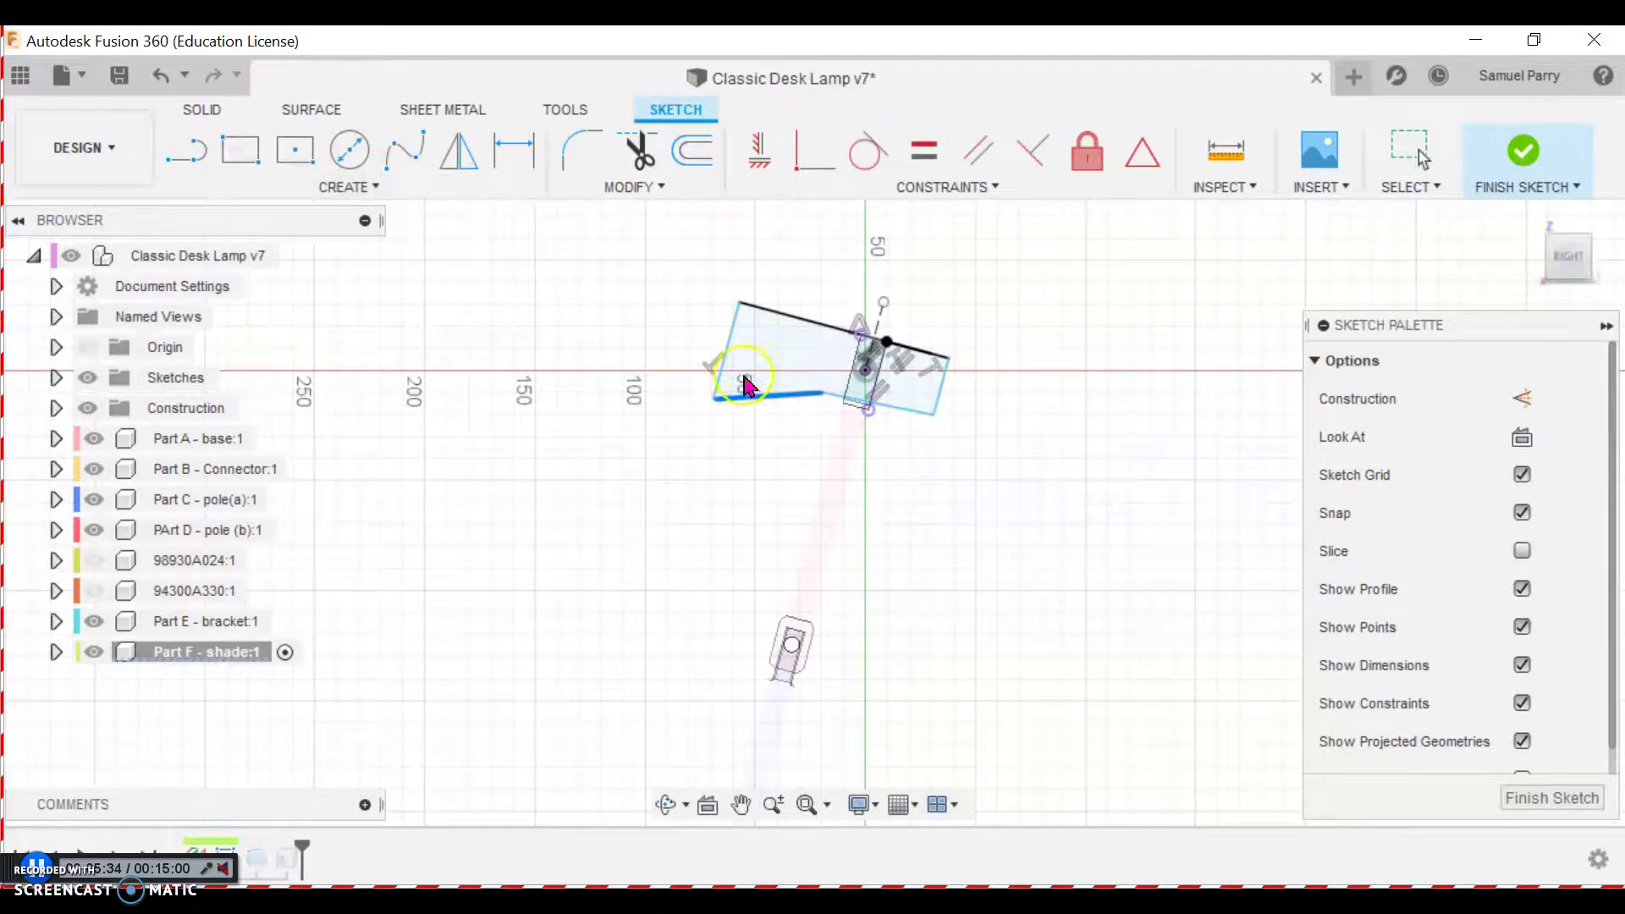
key(Delete)
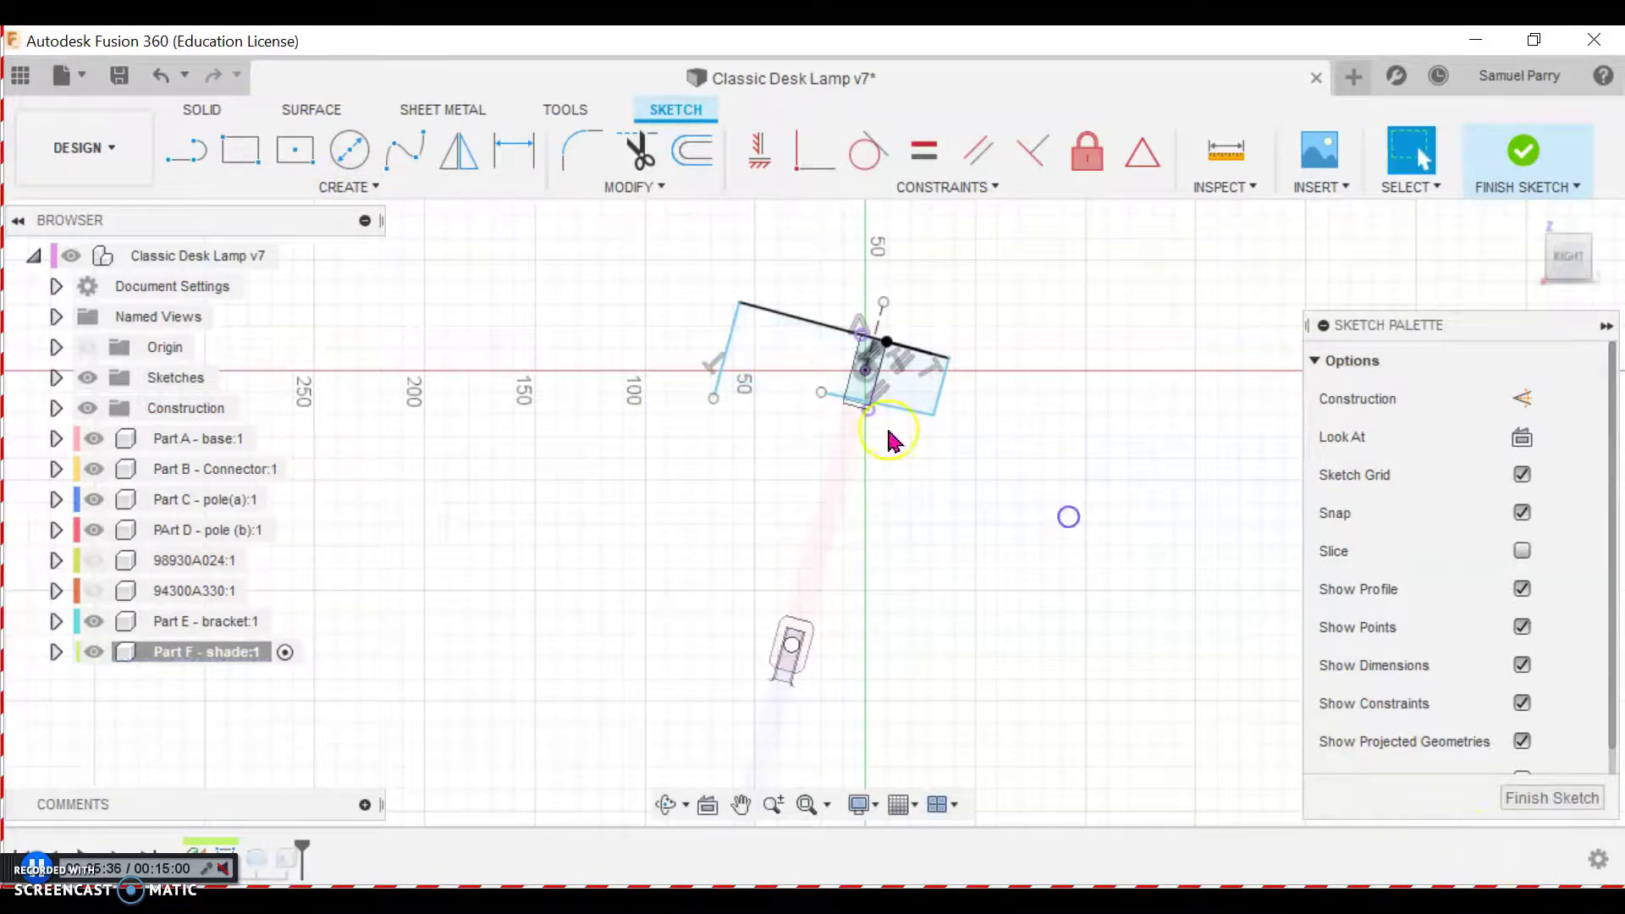
Draw an outward-bulging three-point arc about 49 mm across, joining the wide-end line to the narrow section's lower line
click(360, 195)
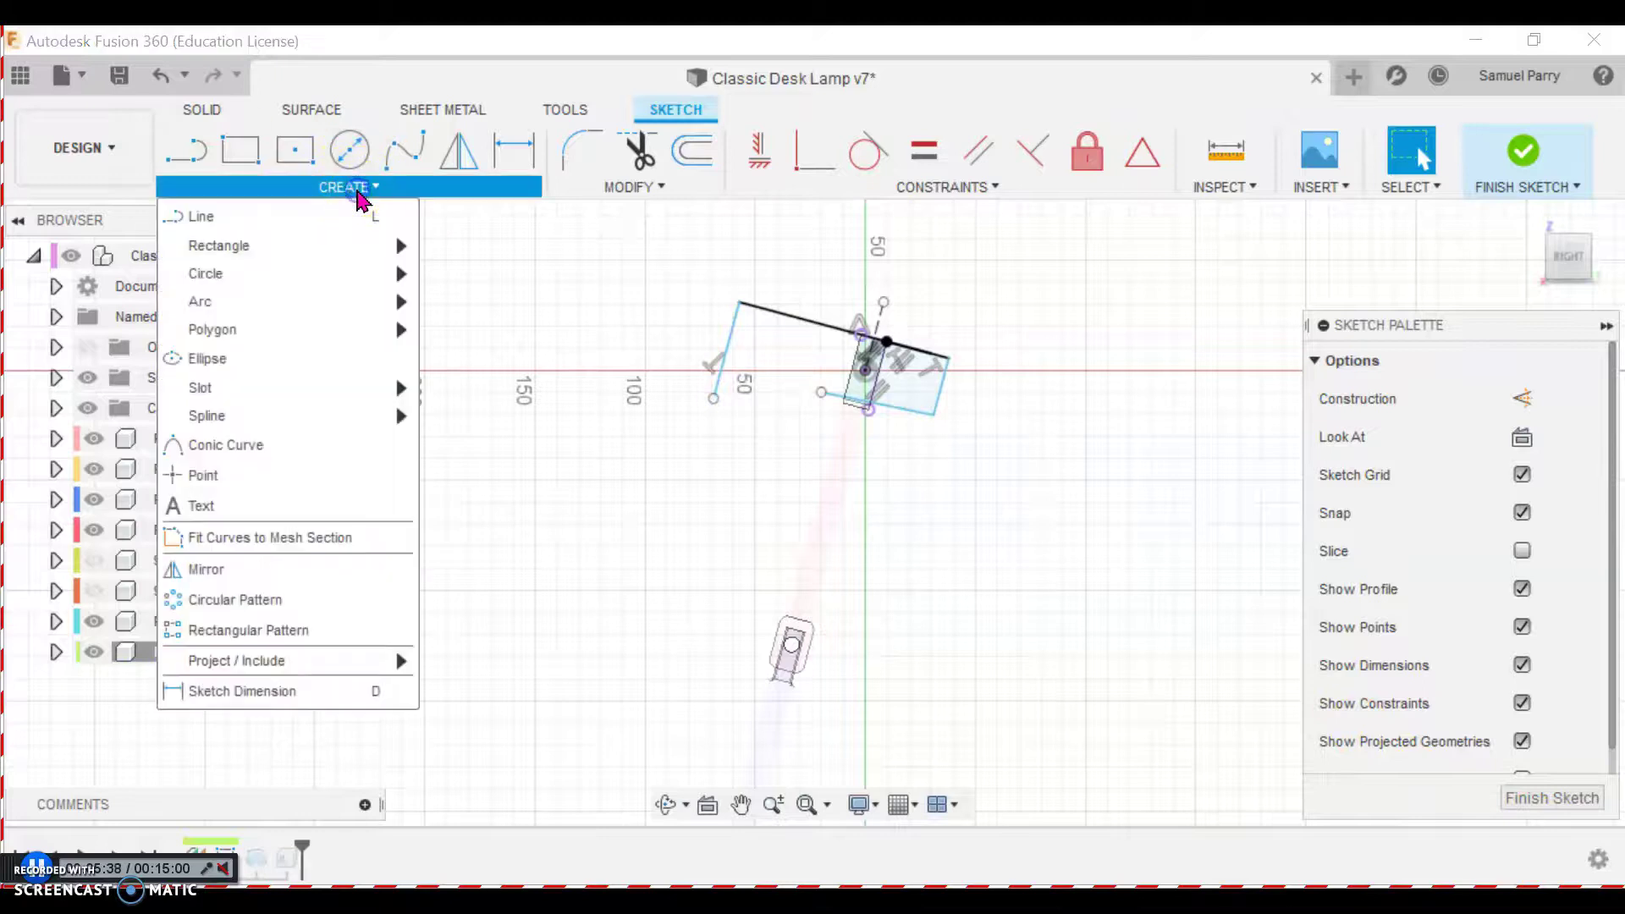
mouse_move(373, 305)
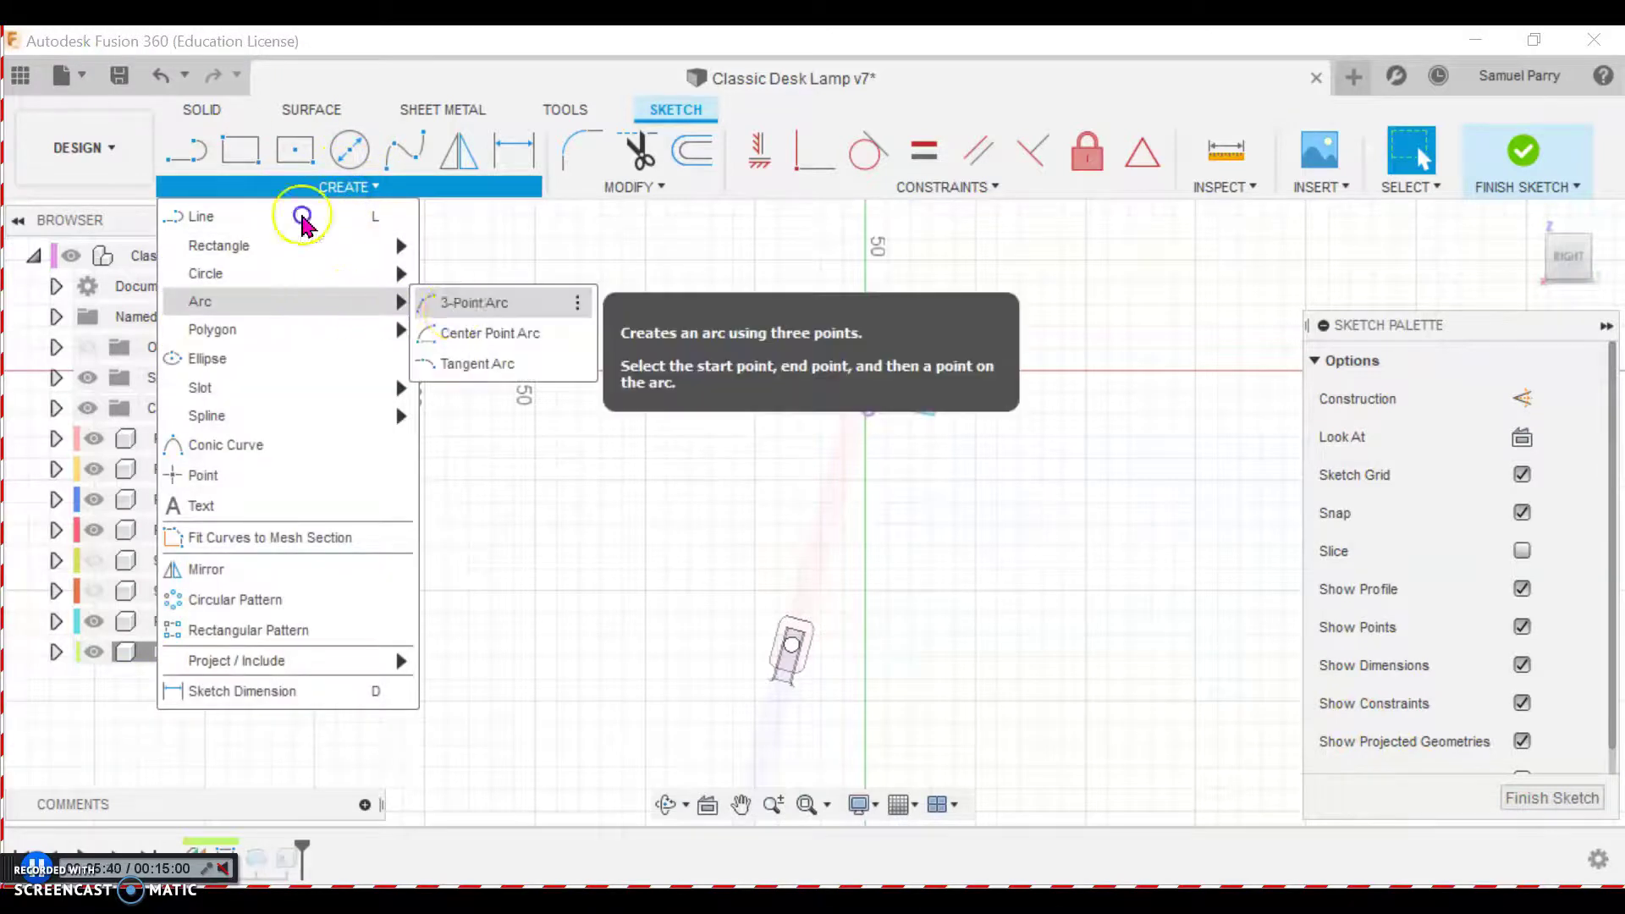
click(454, 309)
click(713, 398)
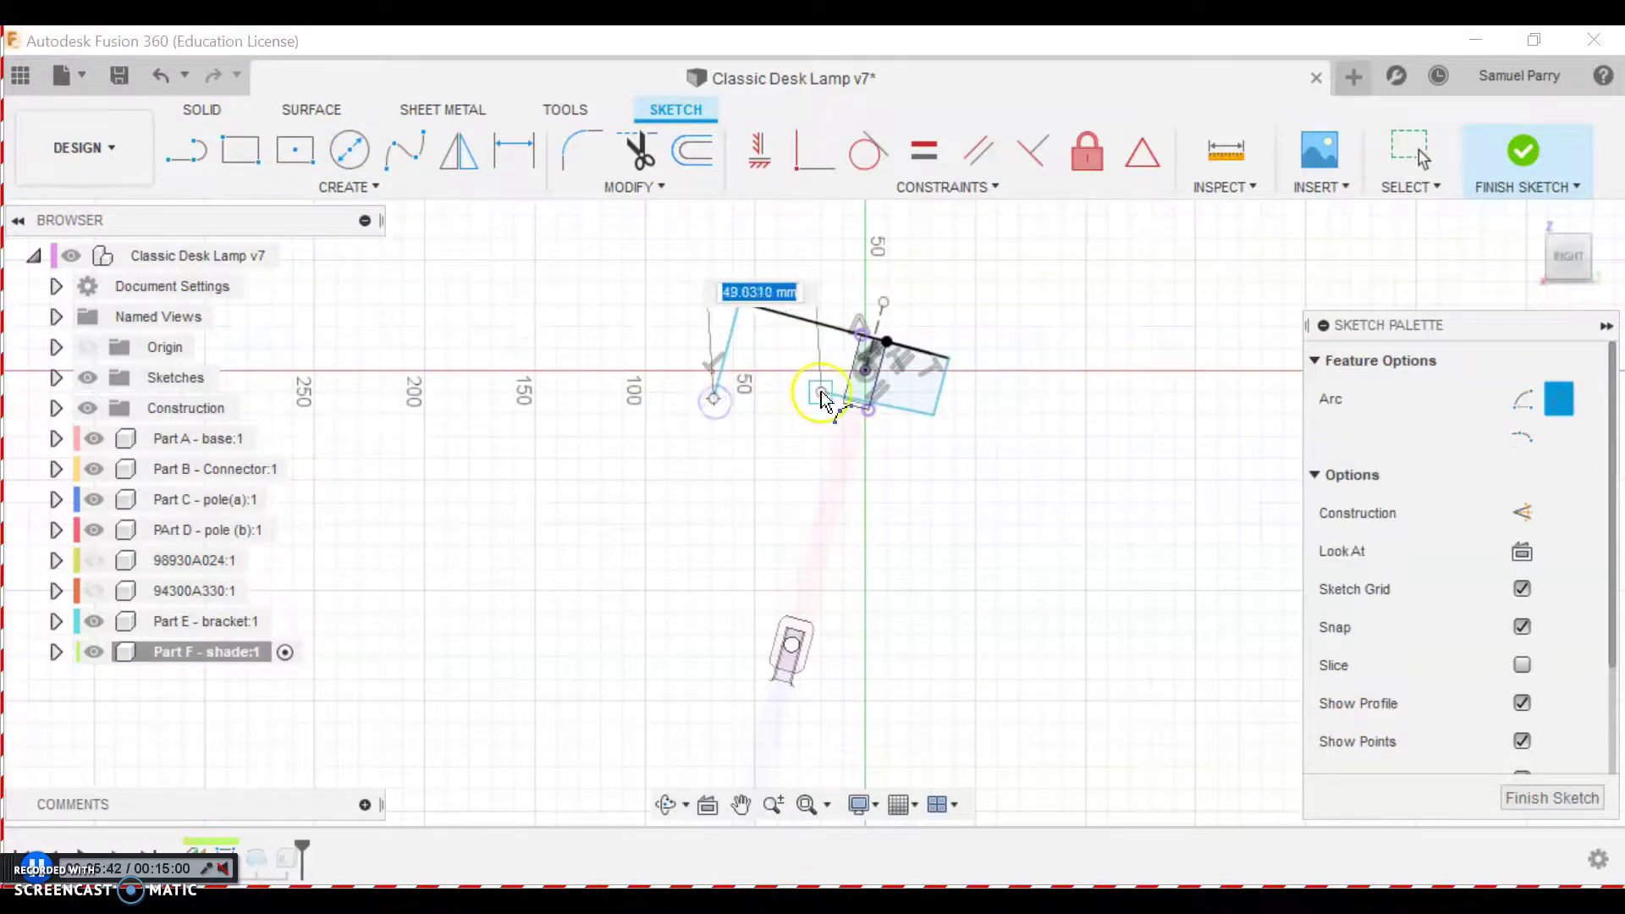
click(821, 394)
click(778, 419)
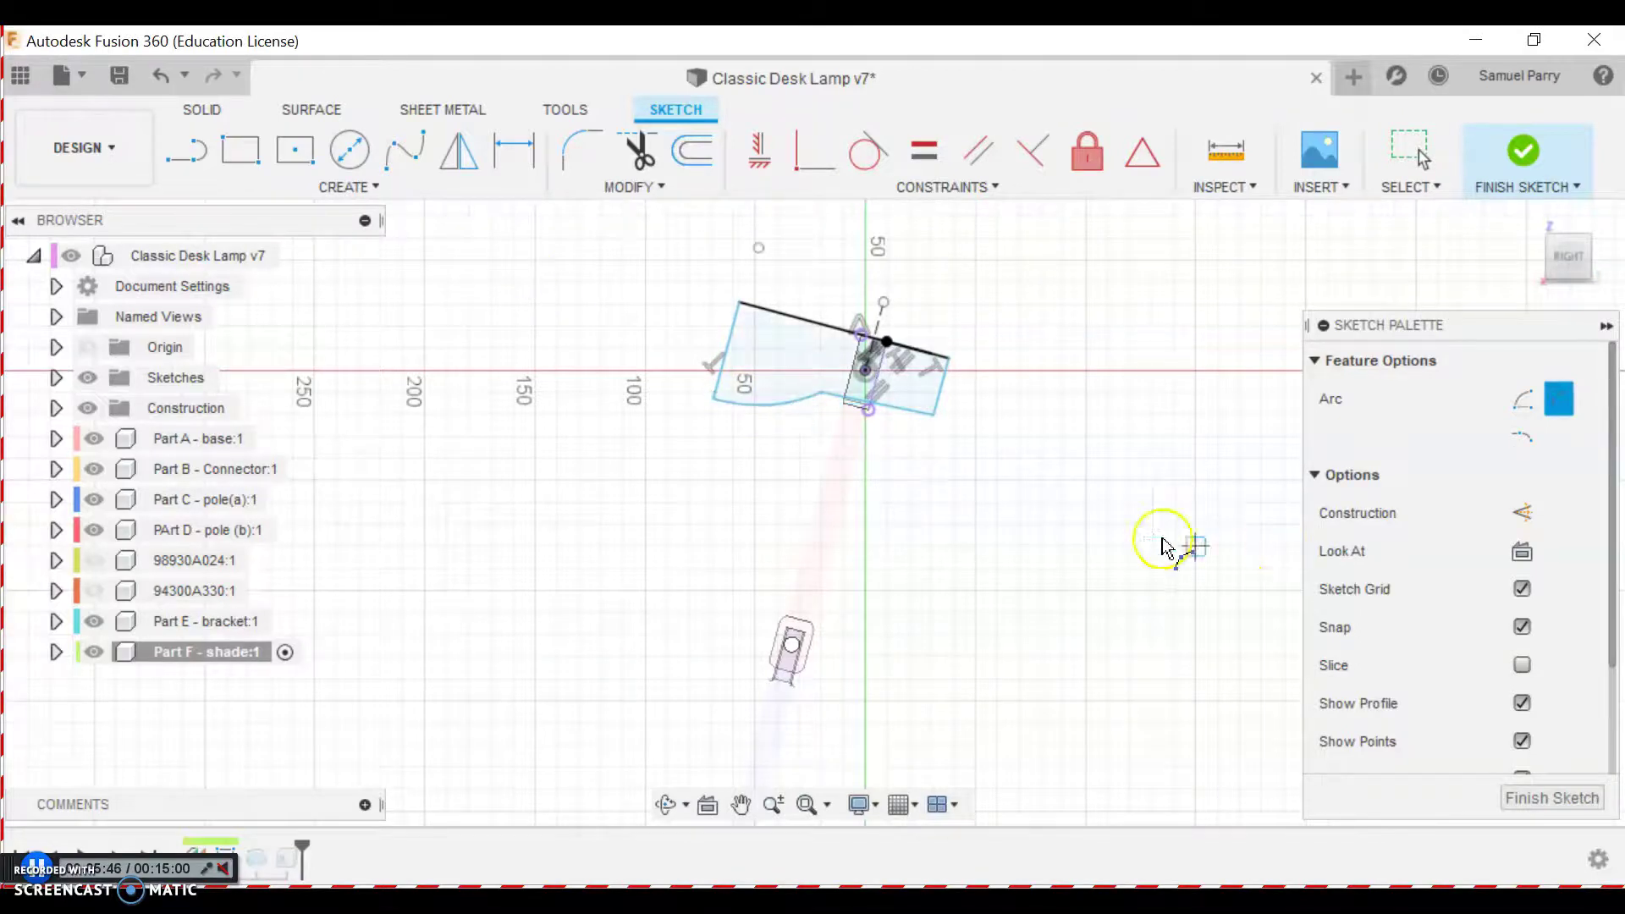
key(Escape)
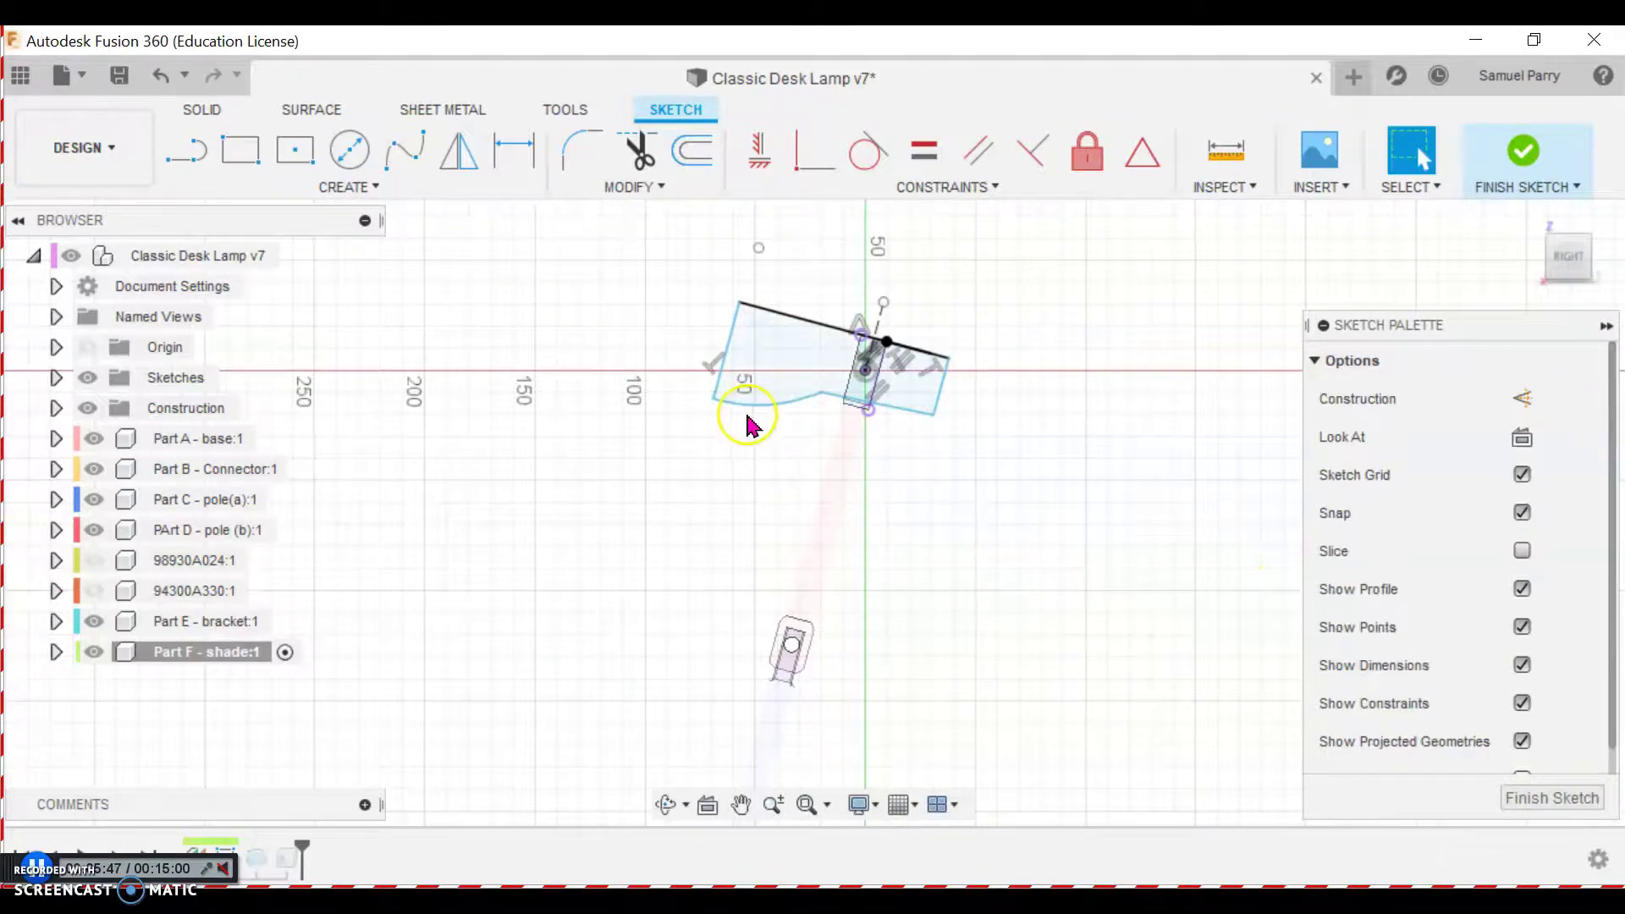
Draw a rim line about 15 mm outward from the arc's wide end, and a new end line up parallel to the old one
click(210, 167)
click(713, 399)
click(682, 404)
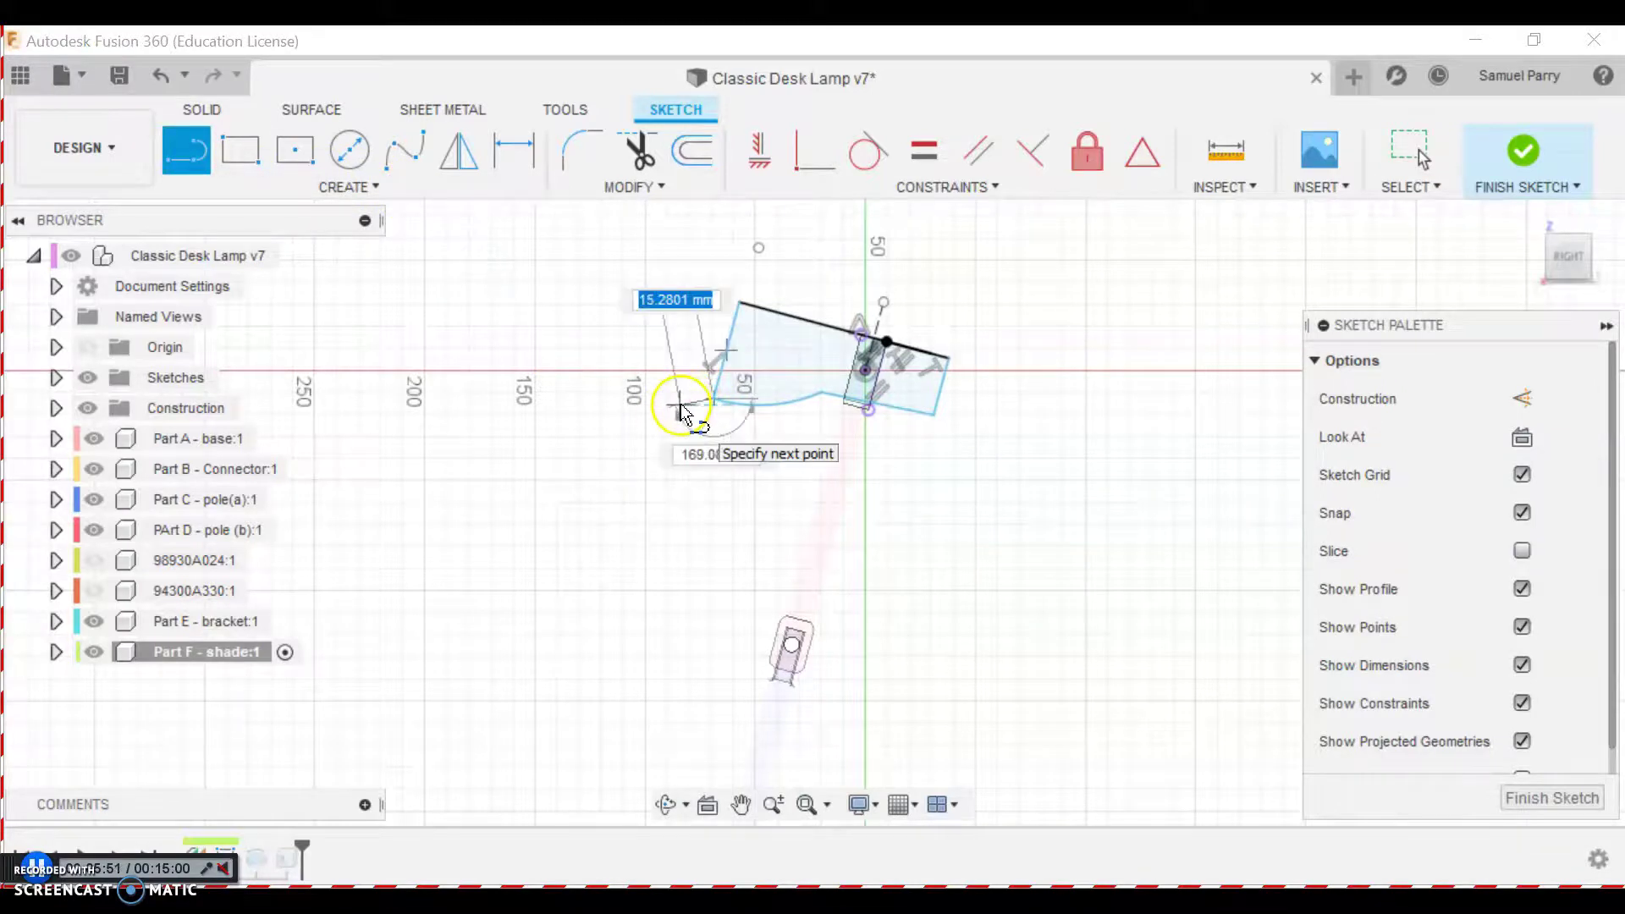
click(713, 293)
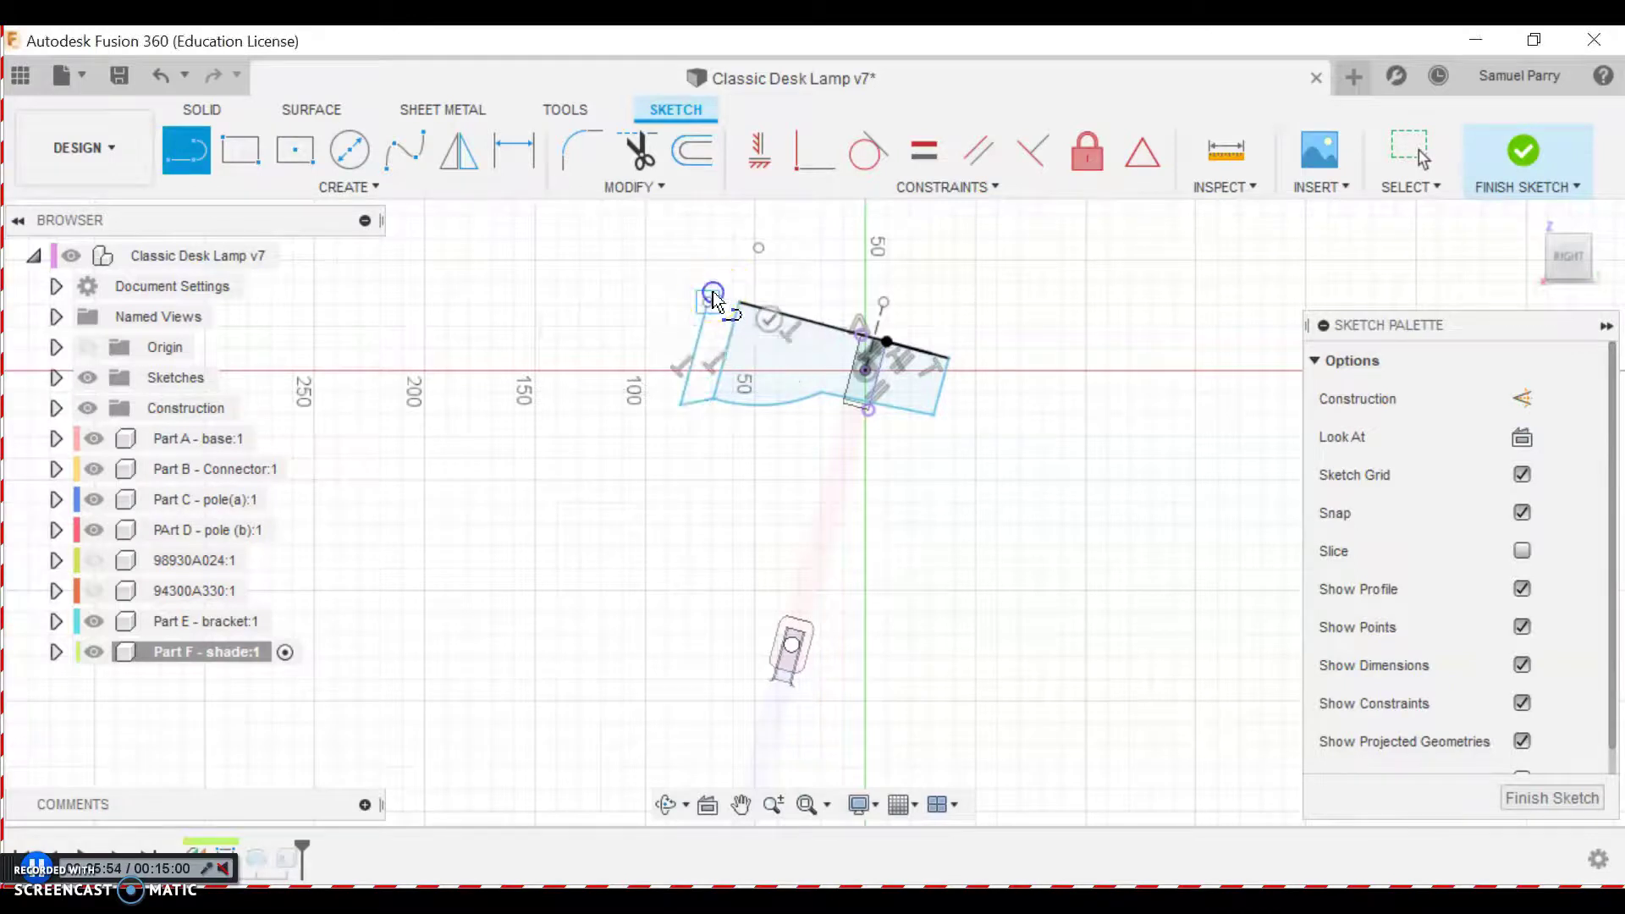
click(738, 303)
key(Escape)
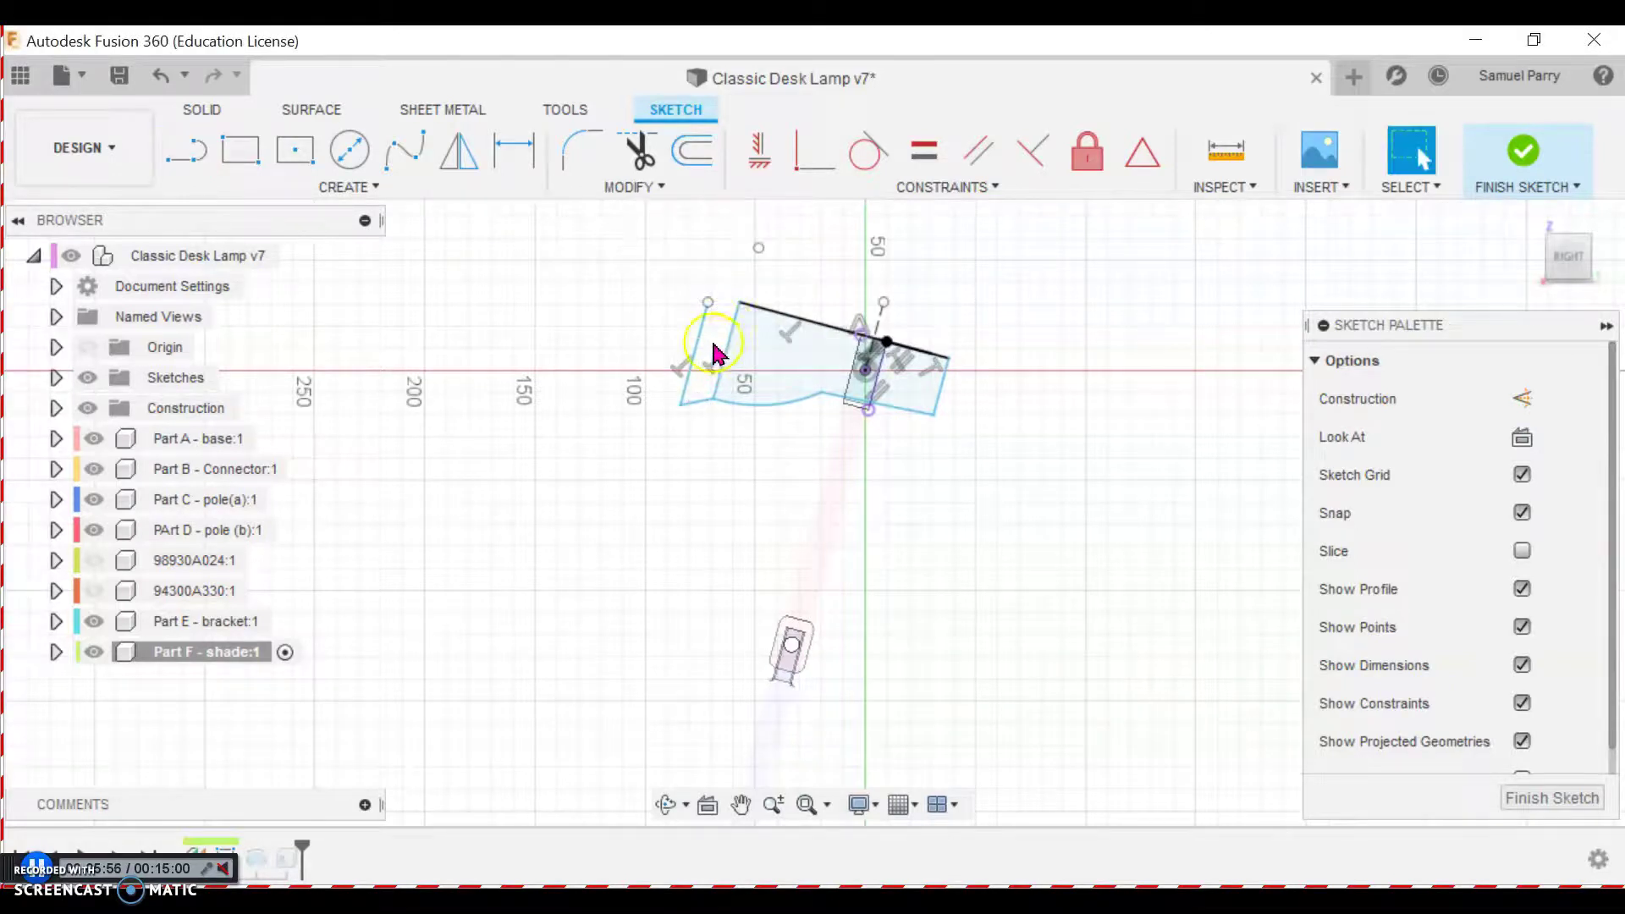
Delete the old wide-end line and stretch the new end line and the top axis line until they cross
key(Delete)
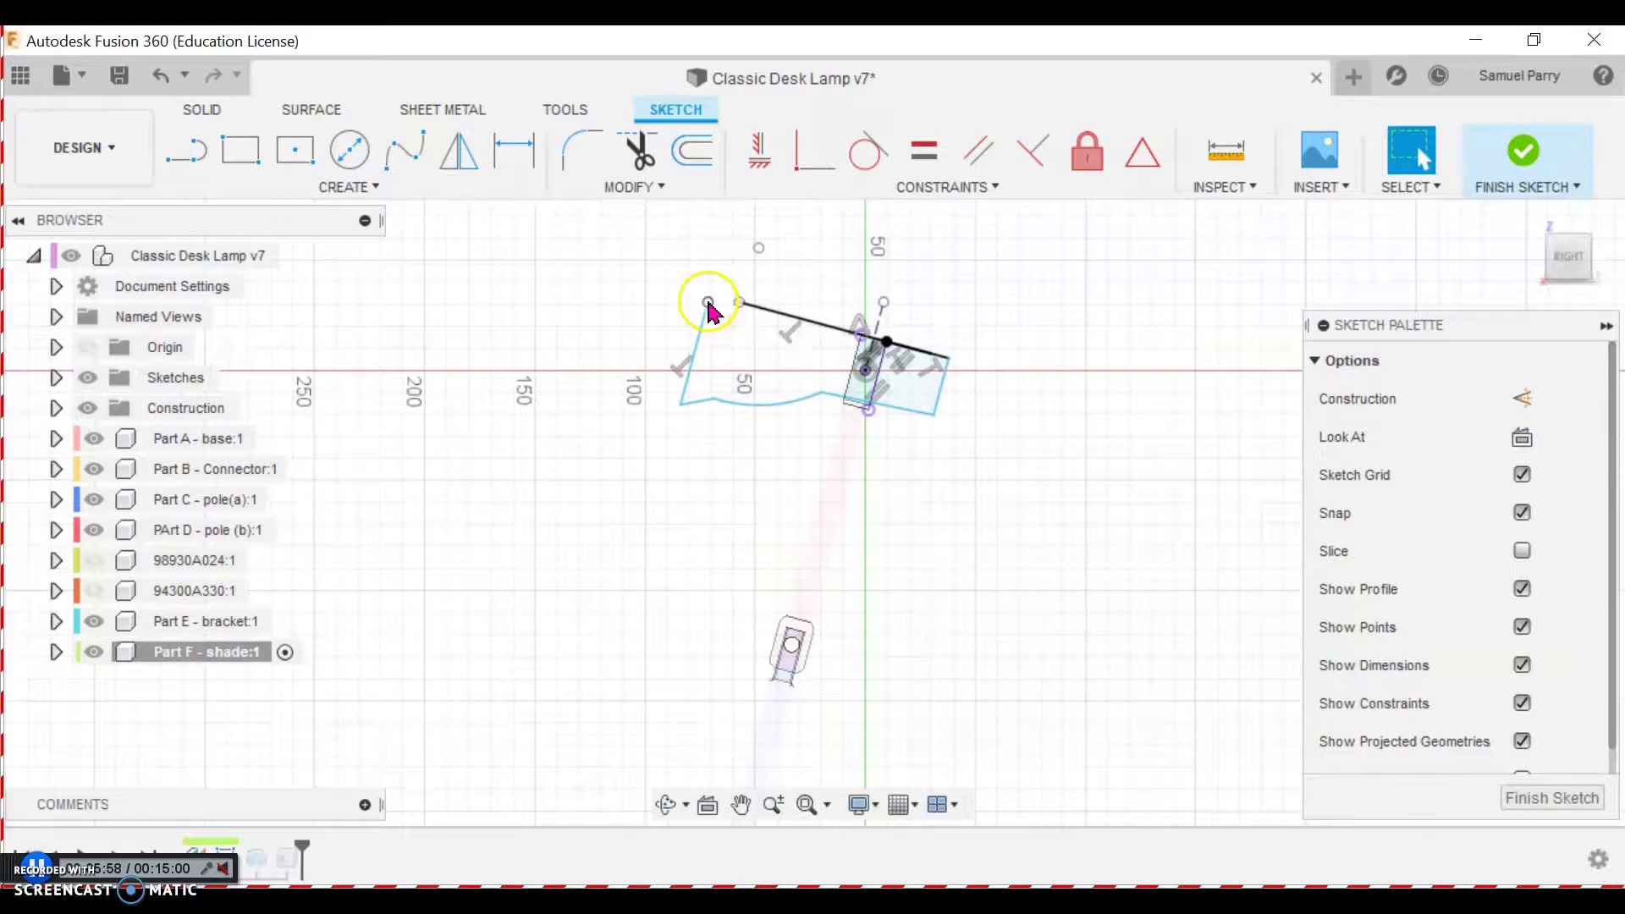
mouse_move(709, 303)
mouse_down()
mouse_move(717, 270)
mouse_move(713, 298)
mouse_move(694, 292)
mouse_up()
click(737, 313)
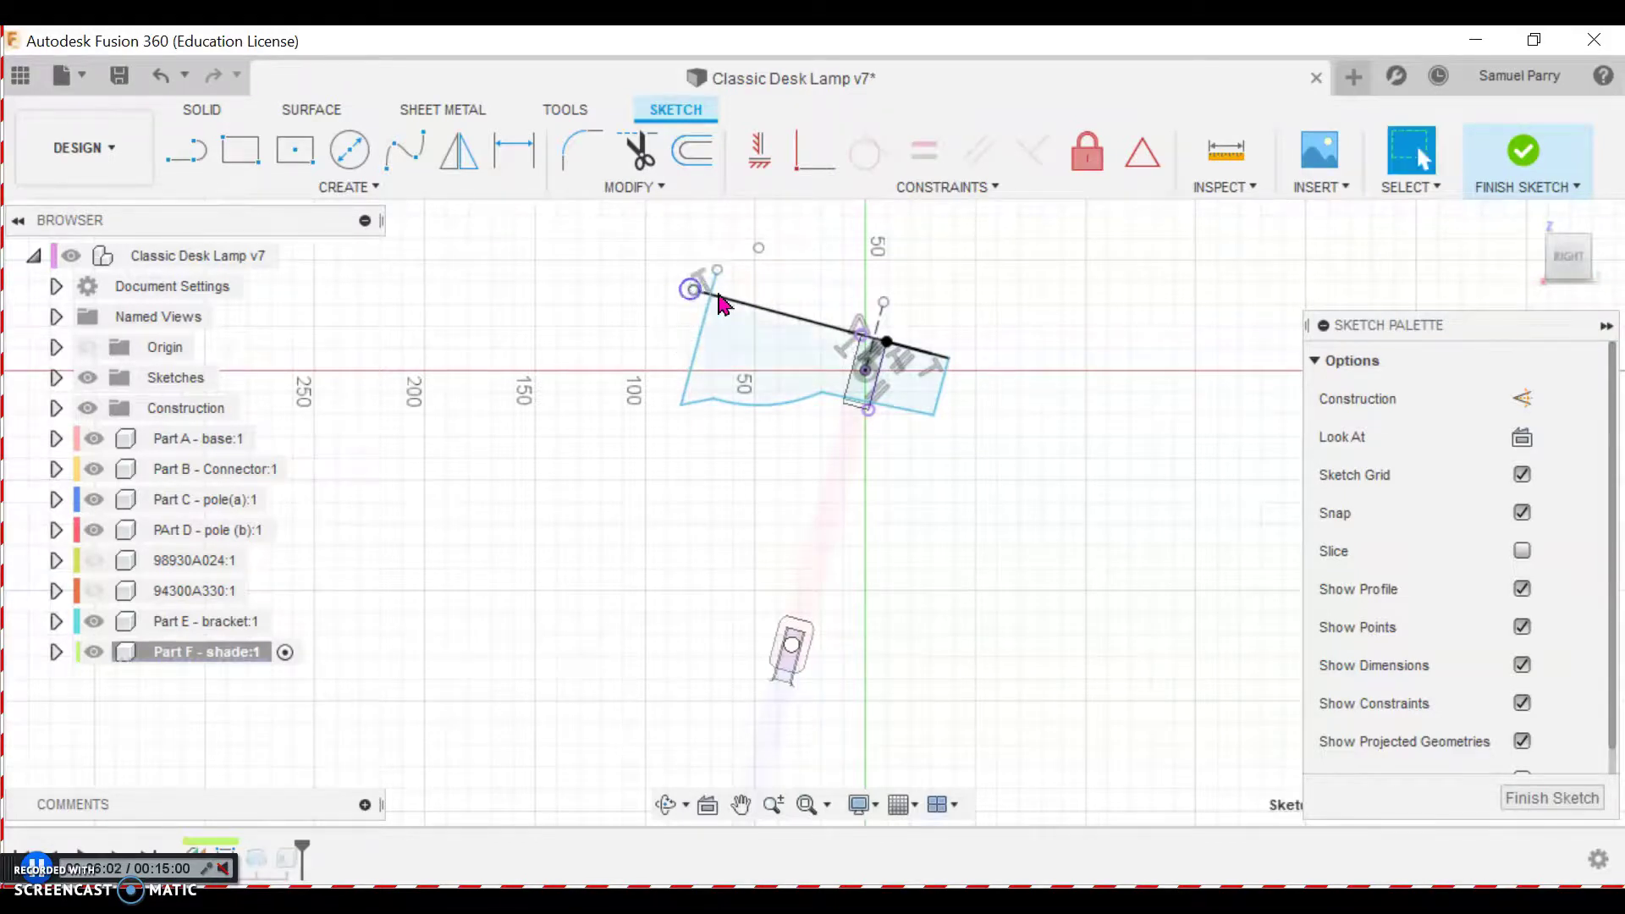
Trim the overhanging ends of the axis line and the new end line at their crossing, and finish the sketch
click(652, 159)
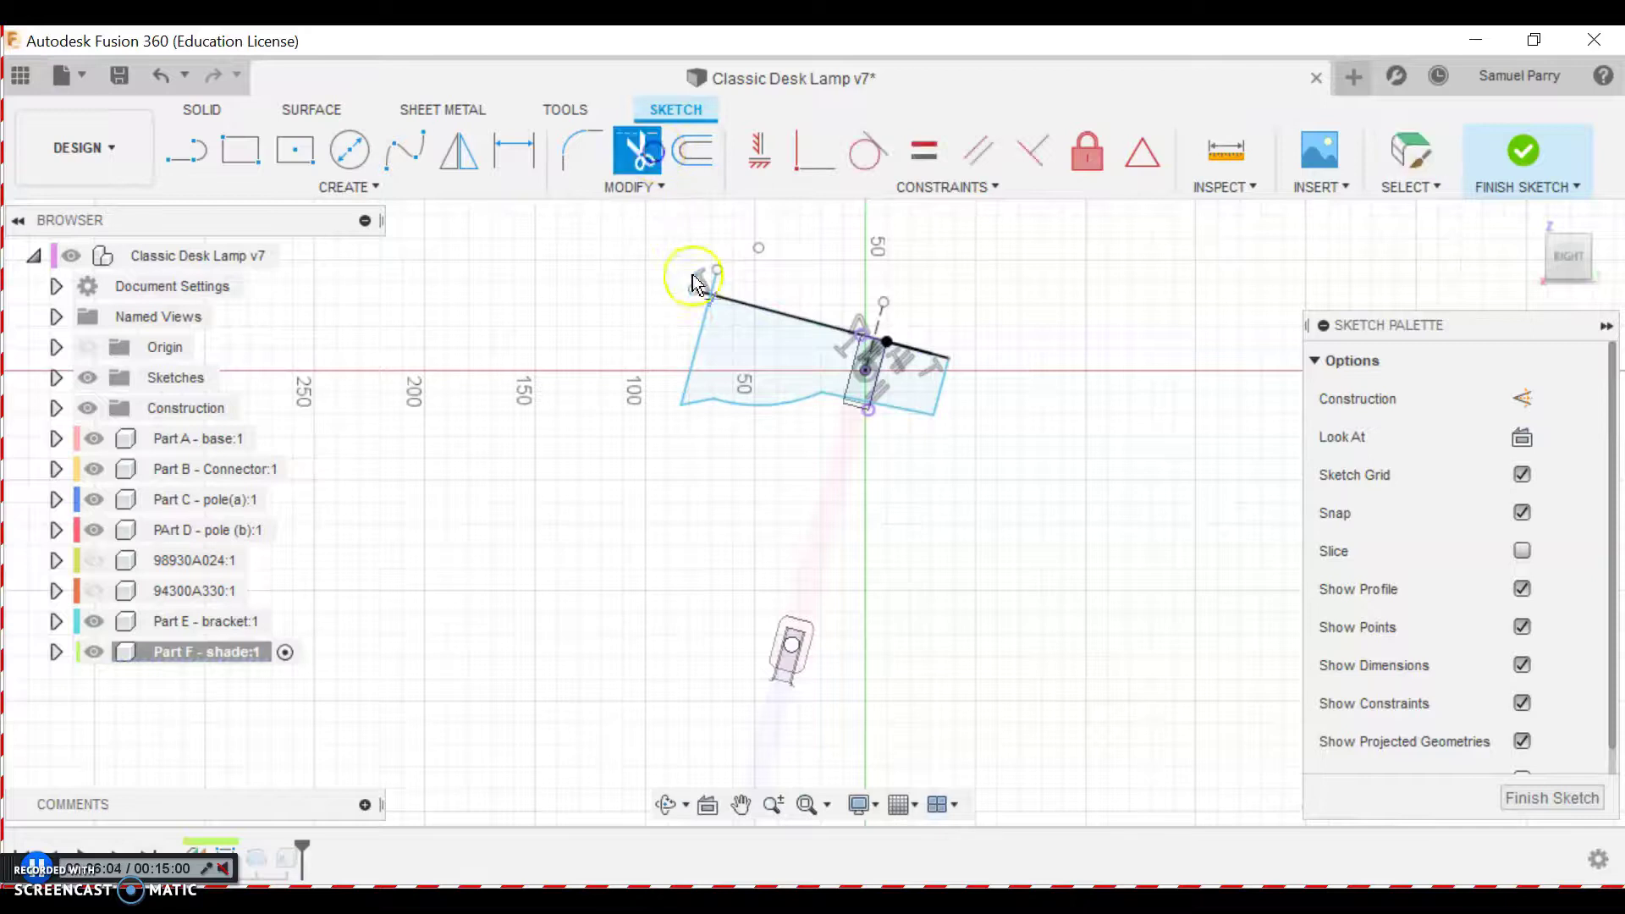
click(715, 288)
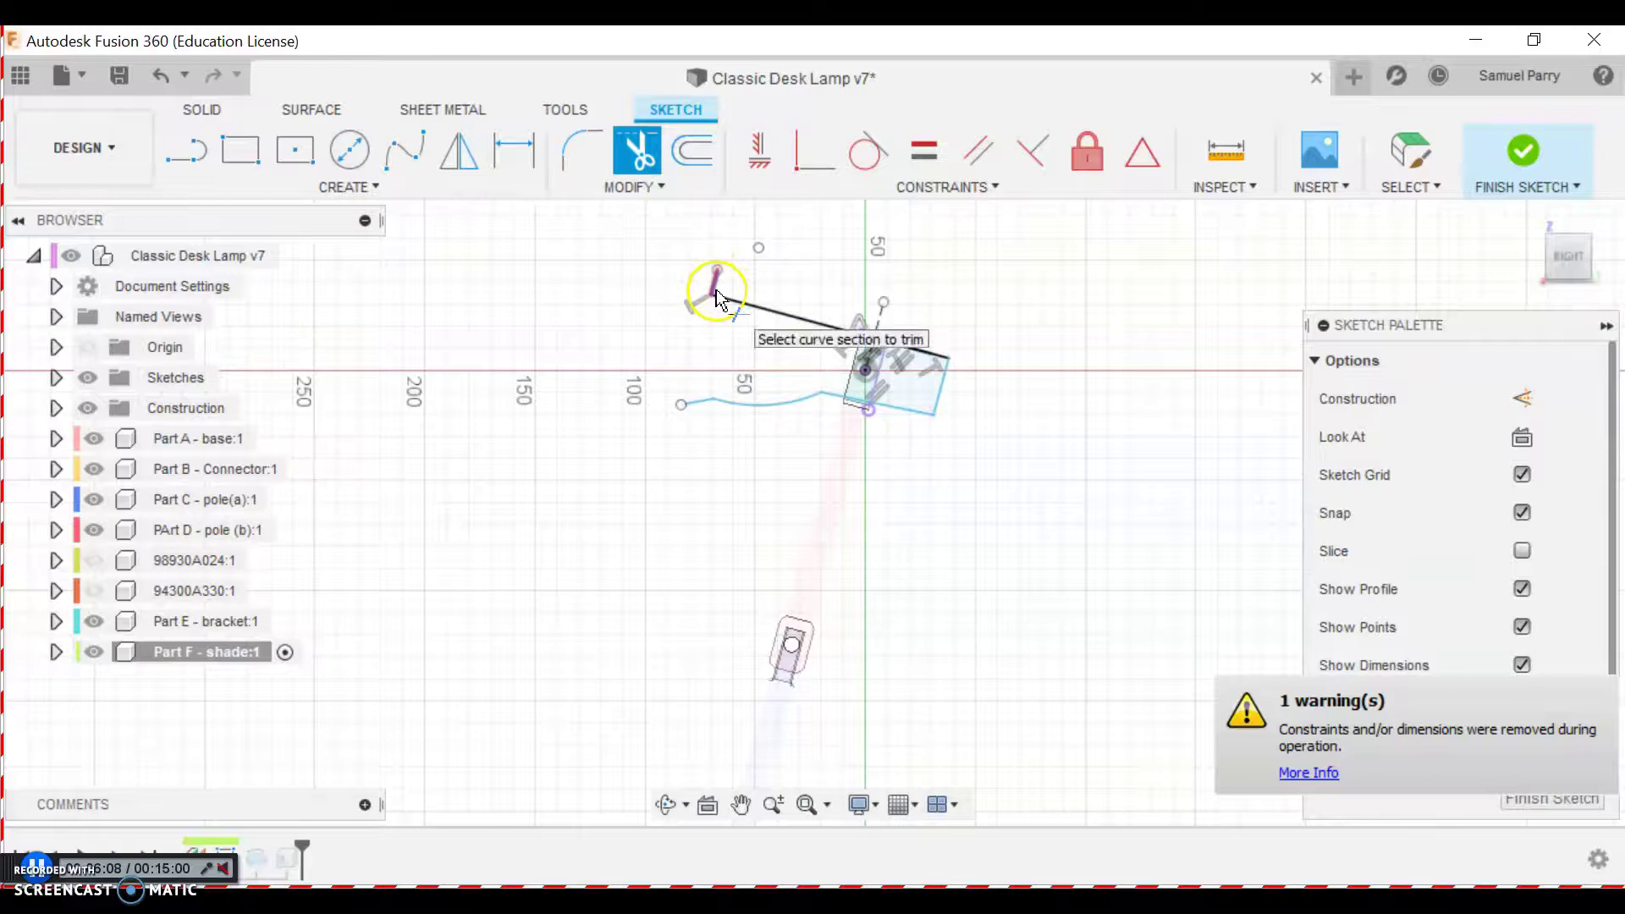
key(Escape)
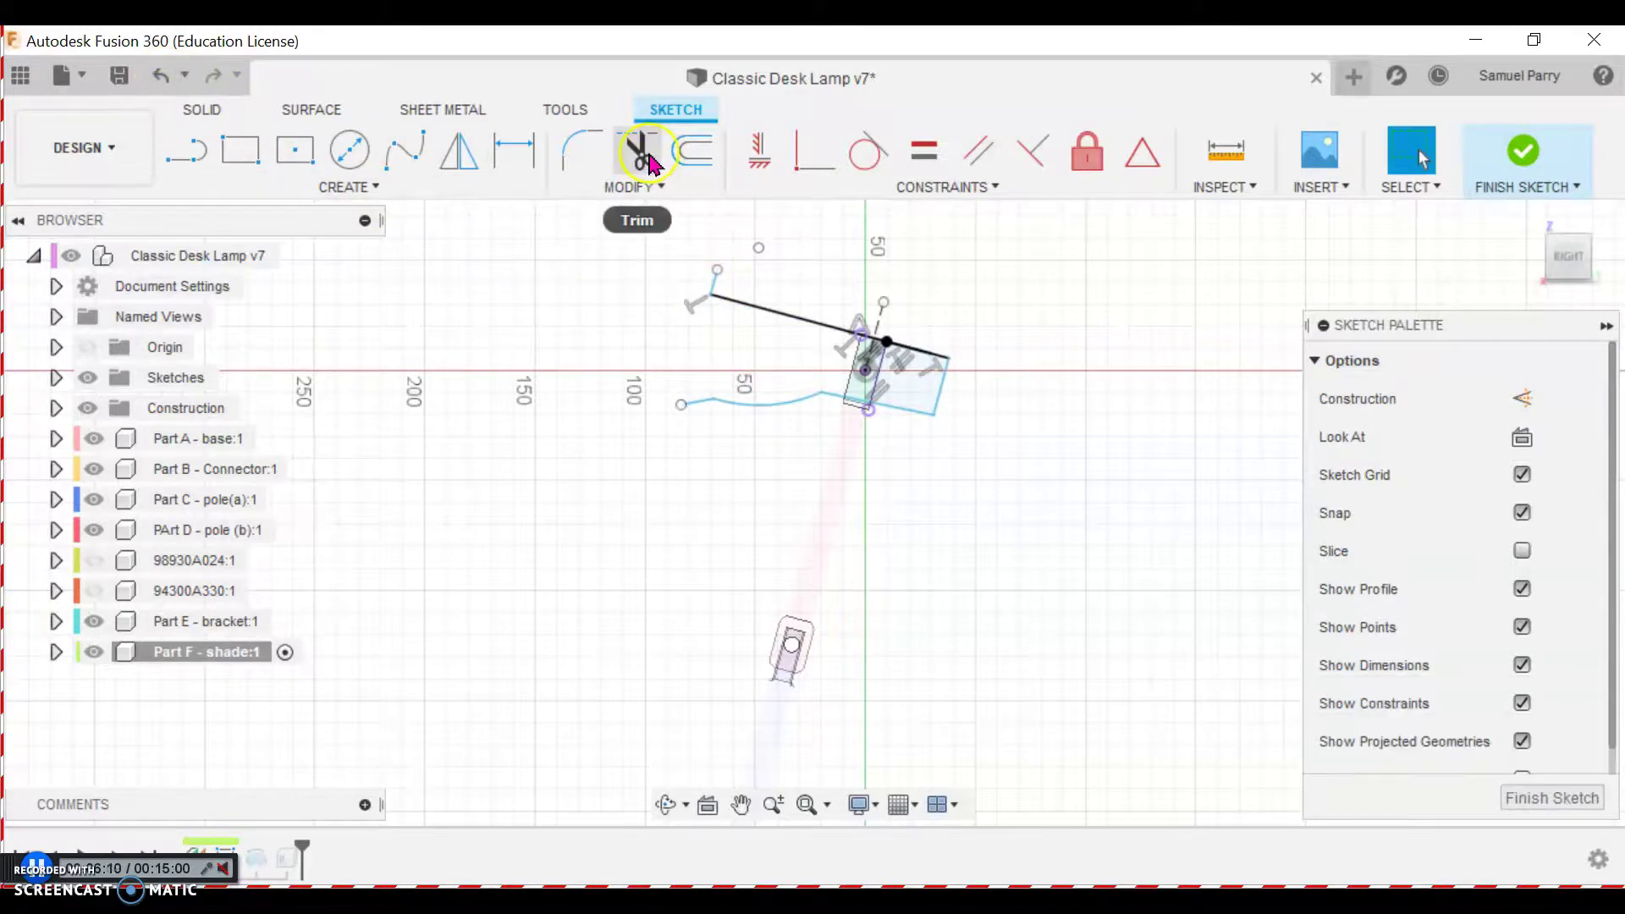
click(161, 75)
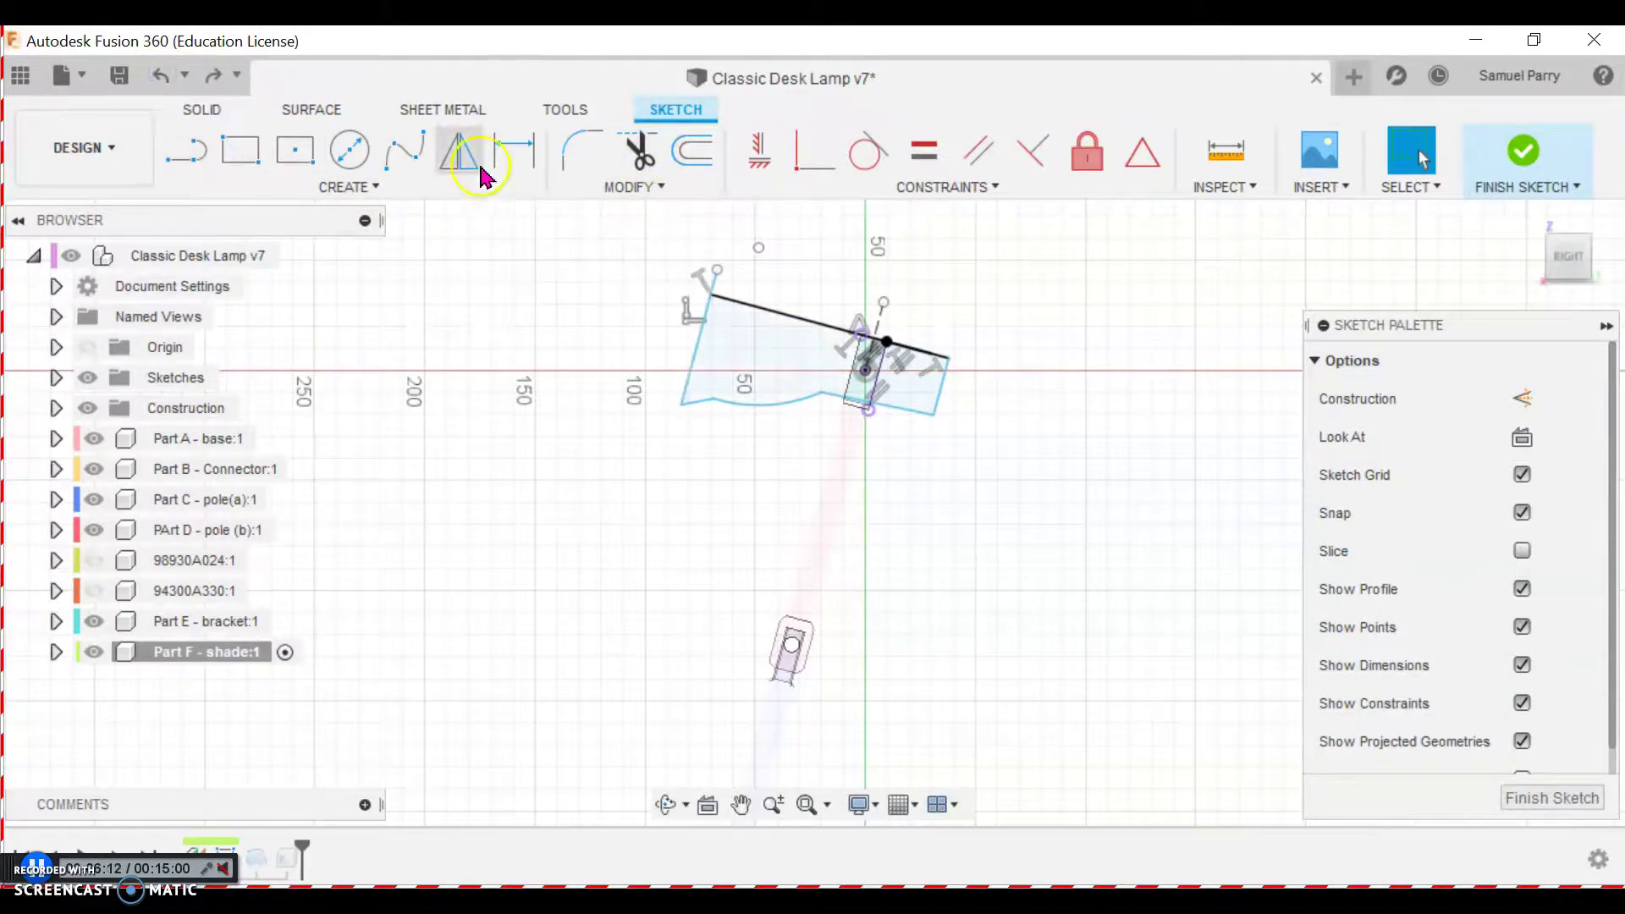
click(652, 157)
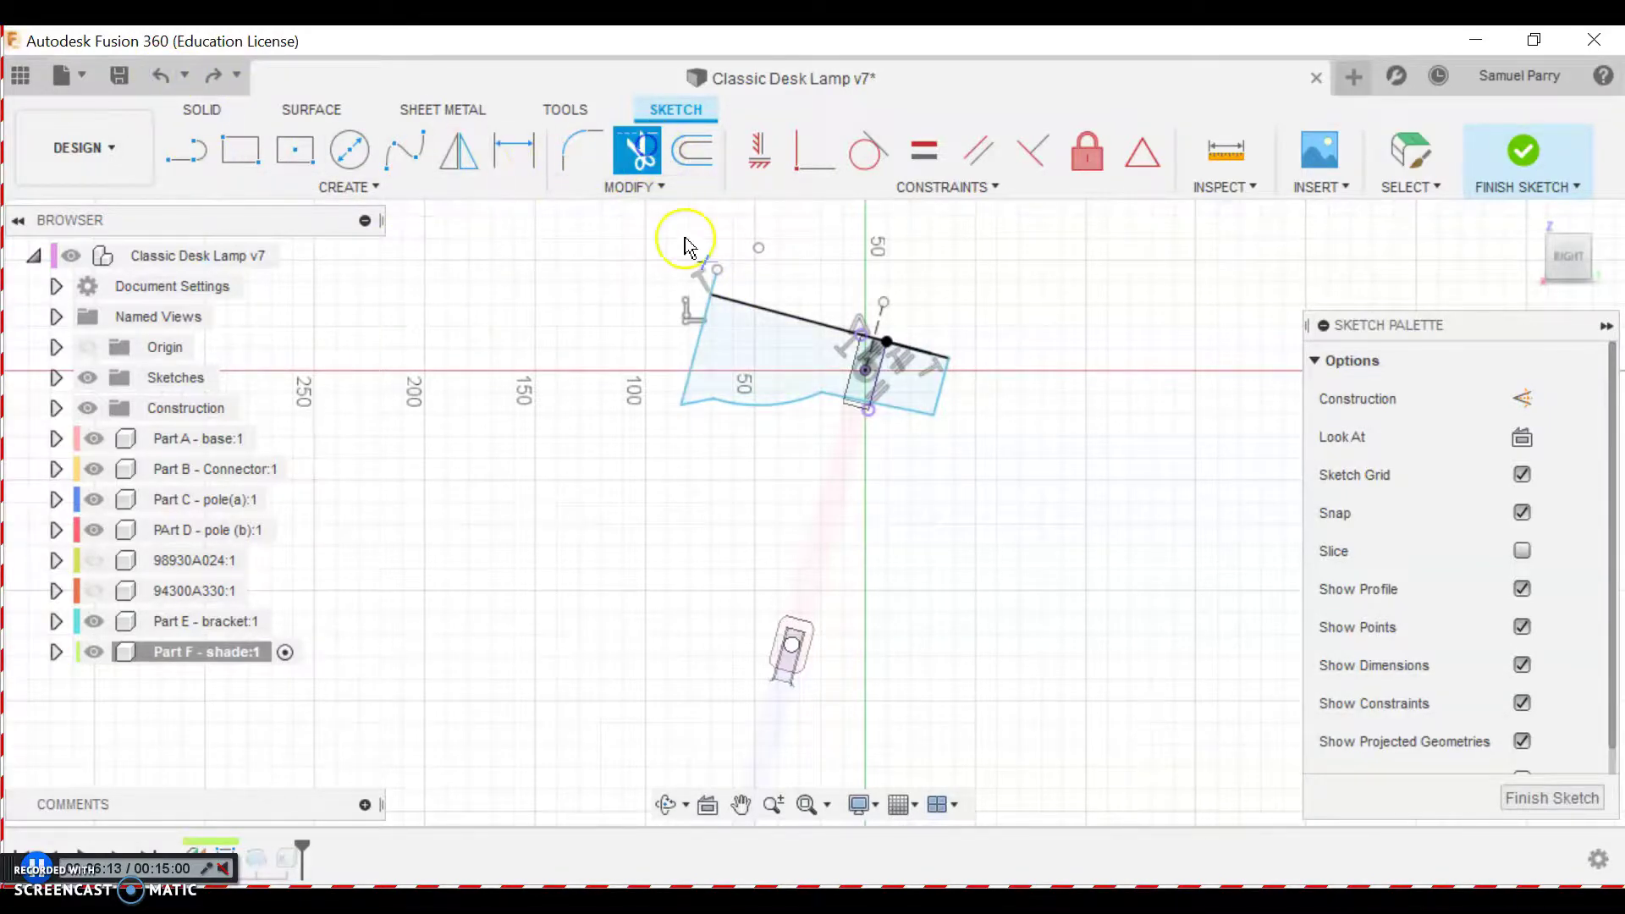
click(715, 288)
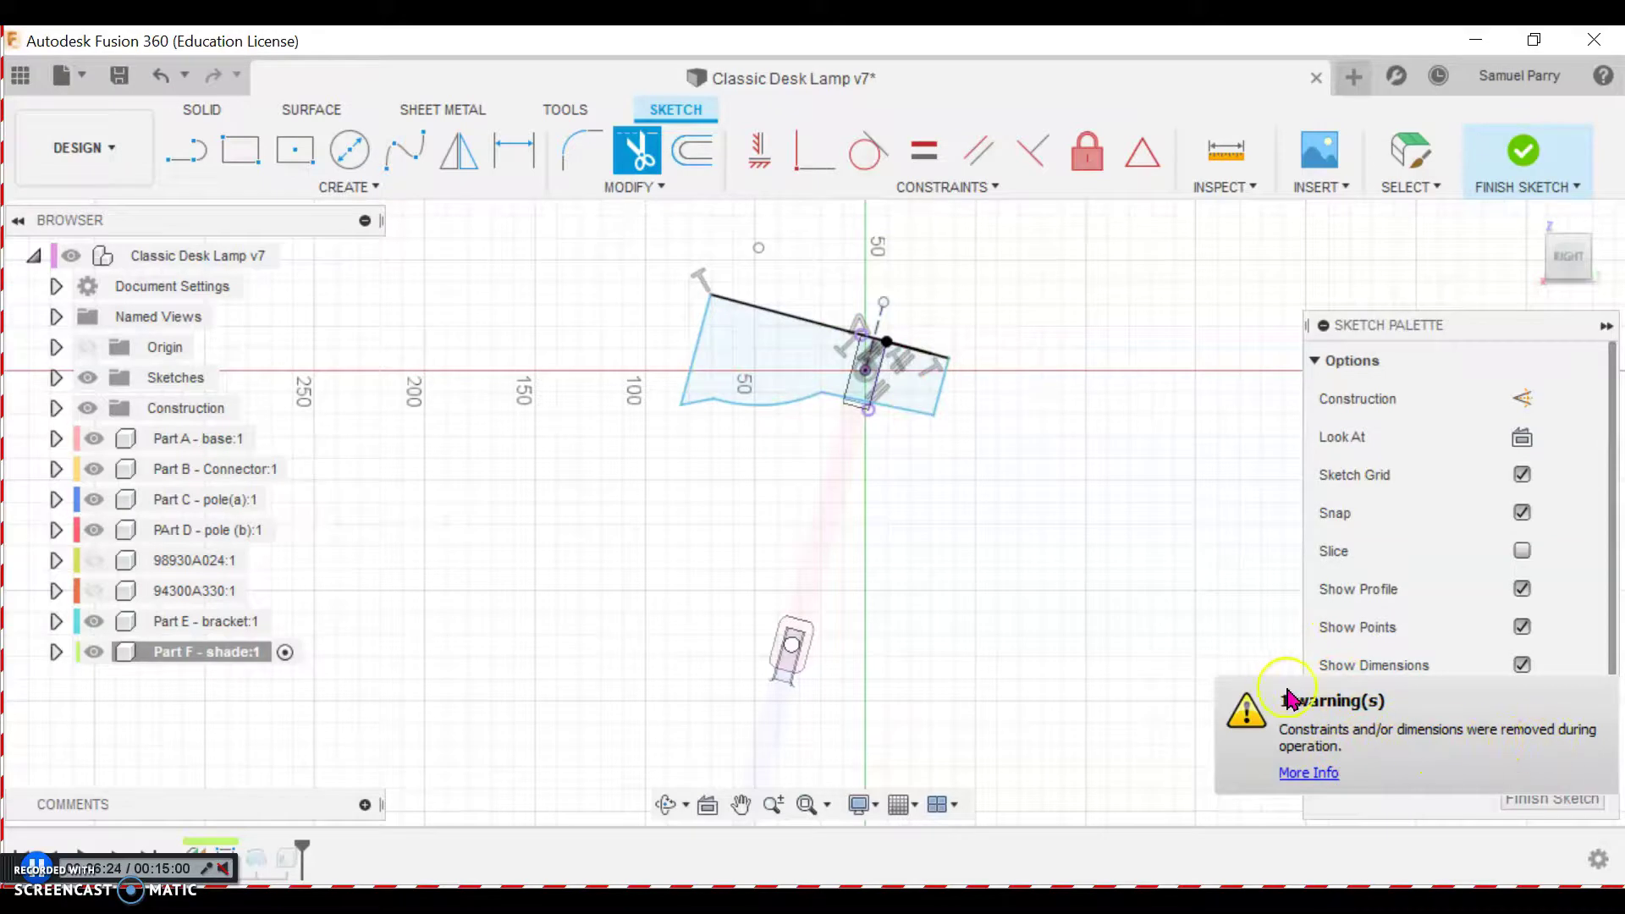
key(Escape)
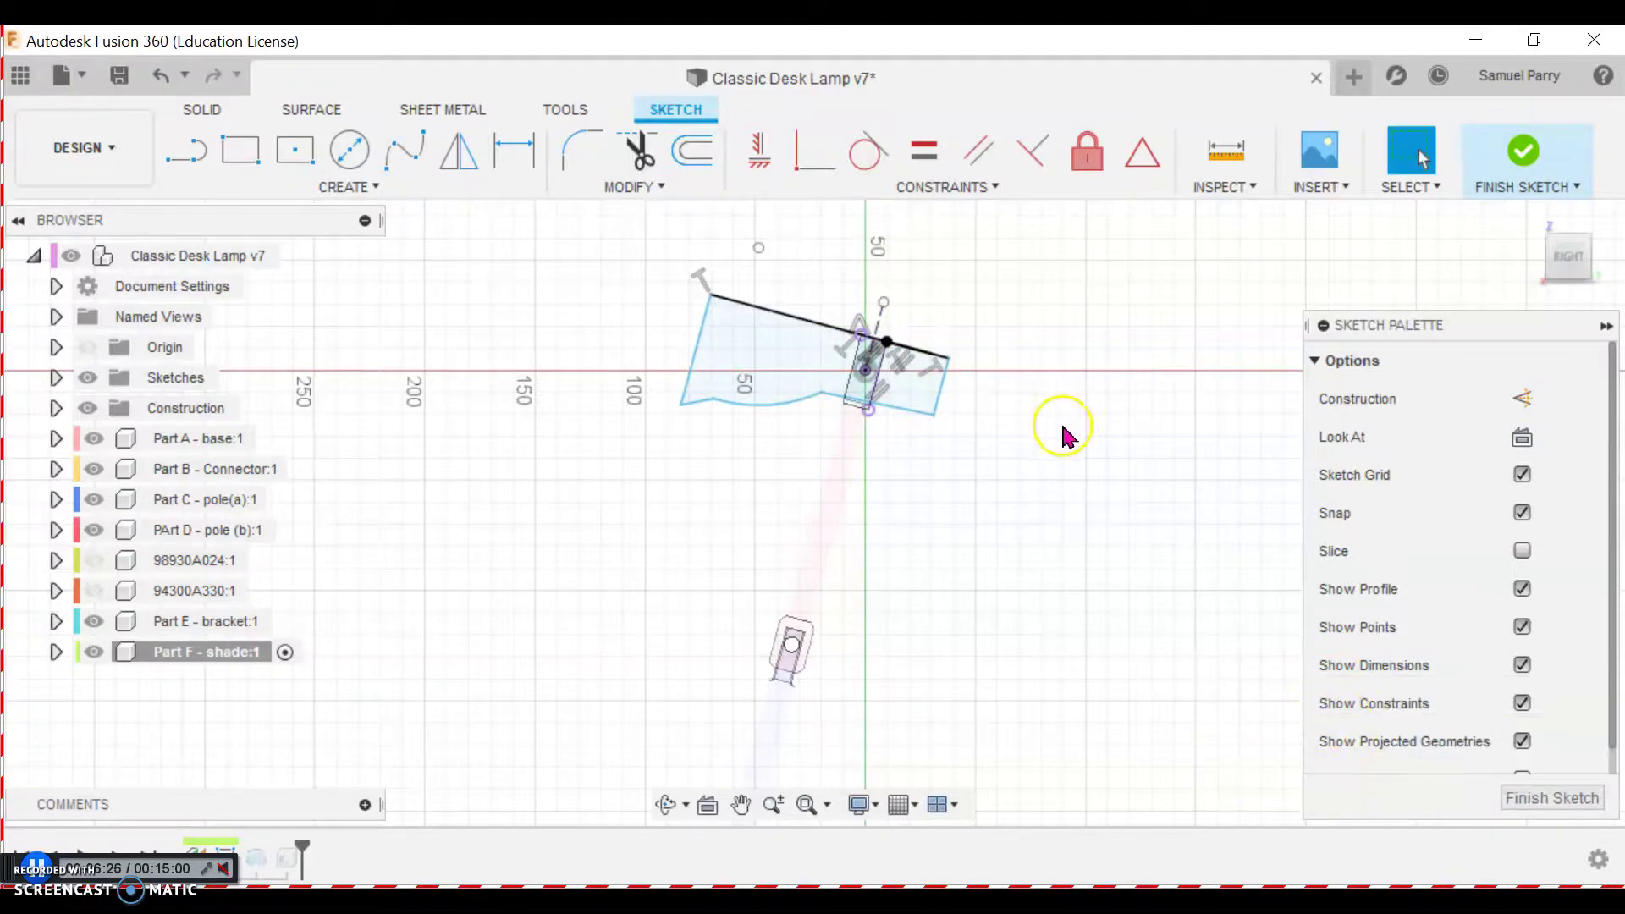
click(1515, 798)
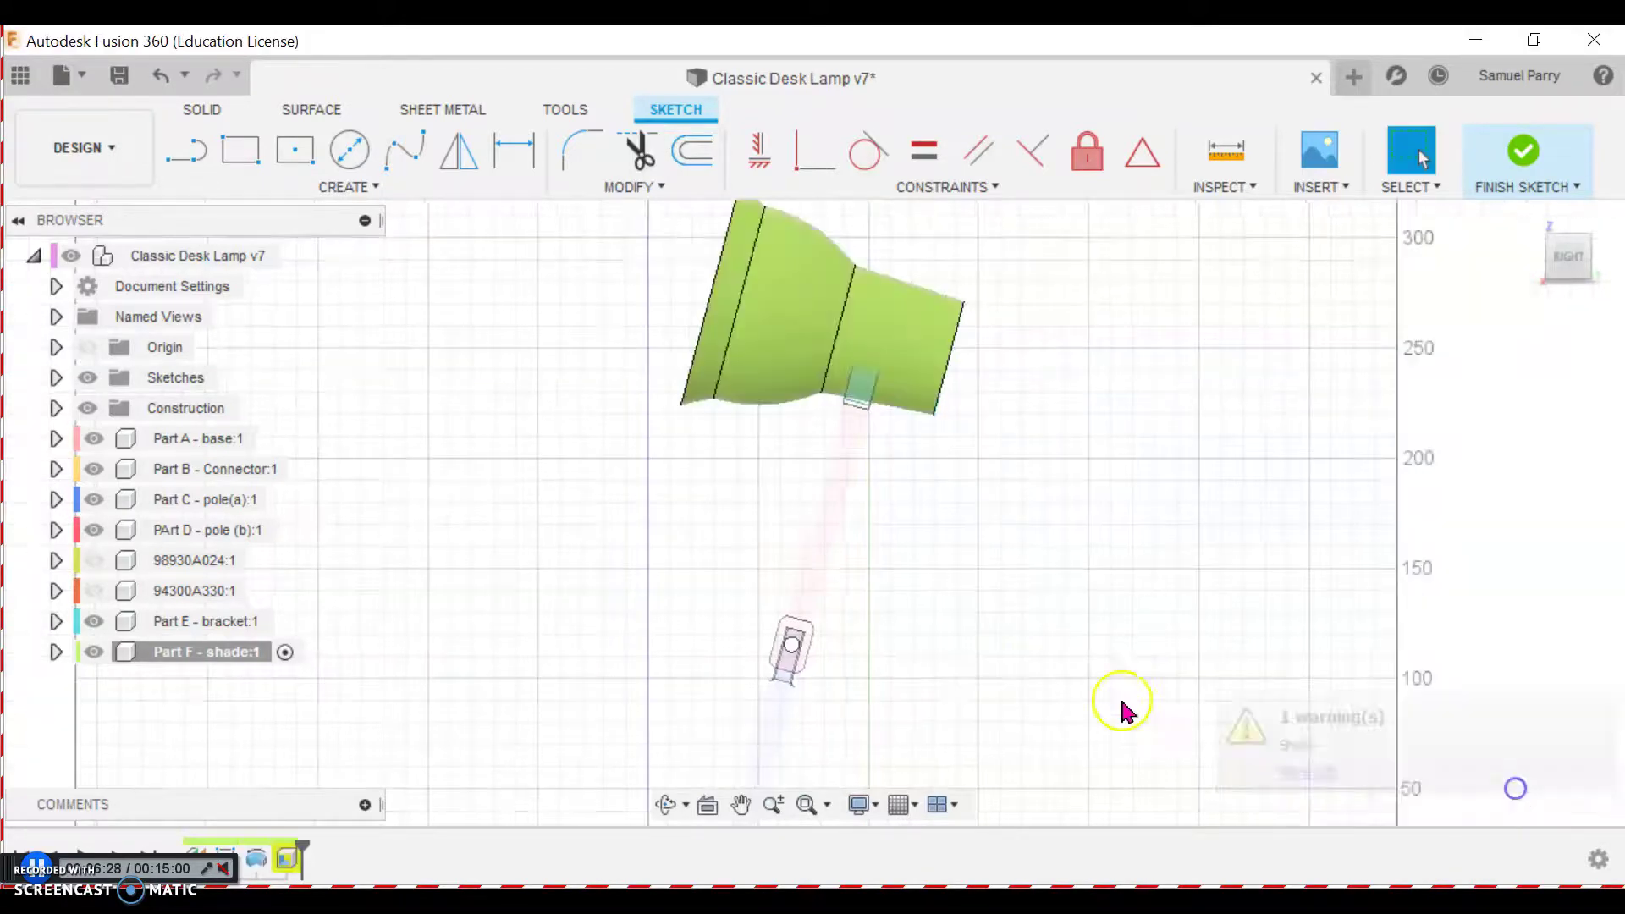
Delete the shade's existing shell feature and shell the body again from its wide-end face with a 1 mm inside thickness
shift+middle_drag(939, 464, 1002, 499)
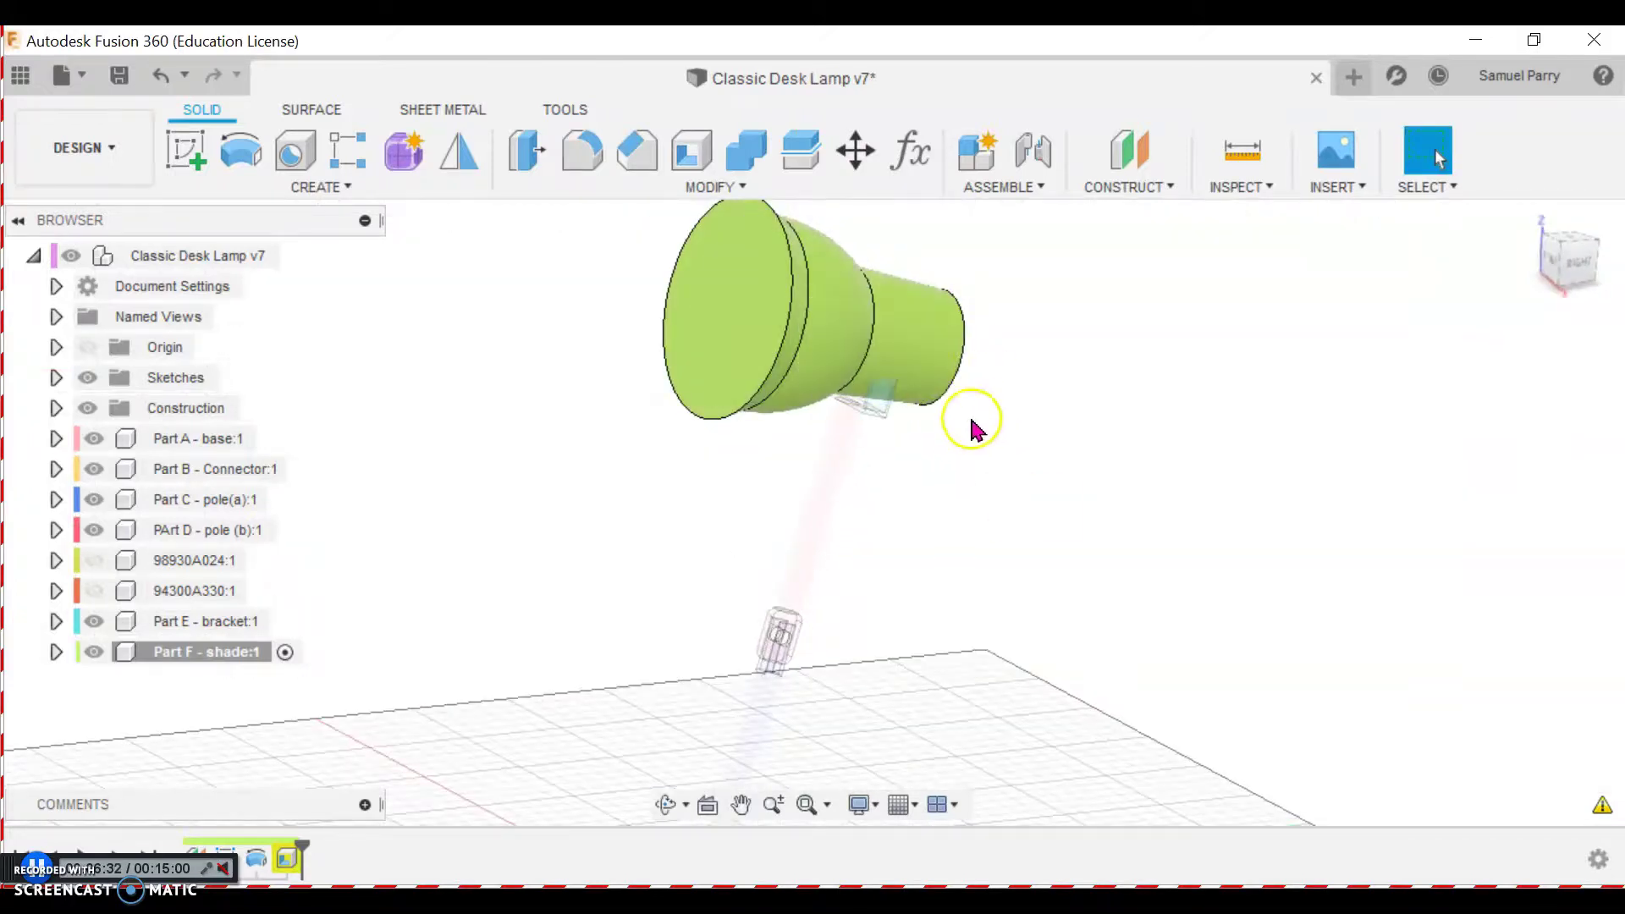
shift+middle_drag(842, 714, 897, 621)
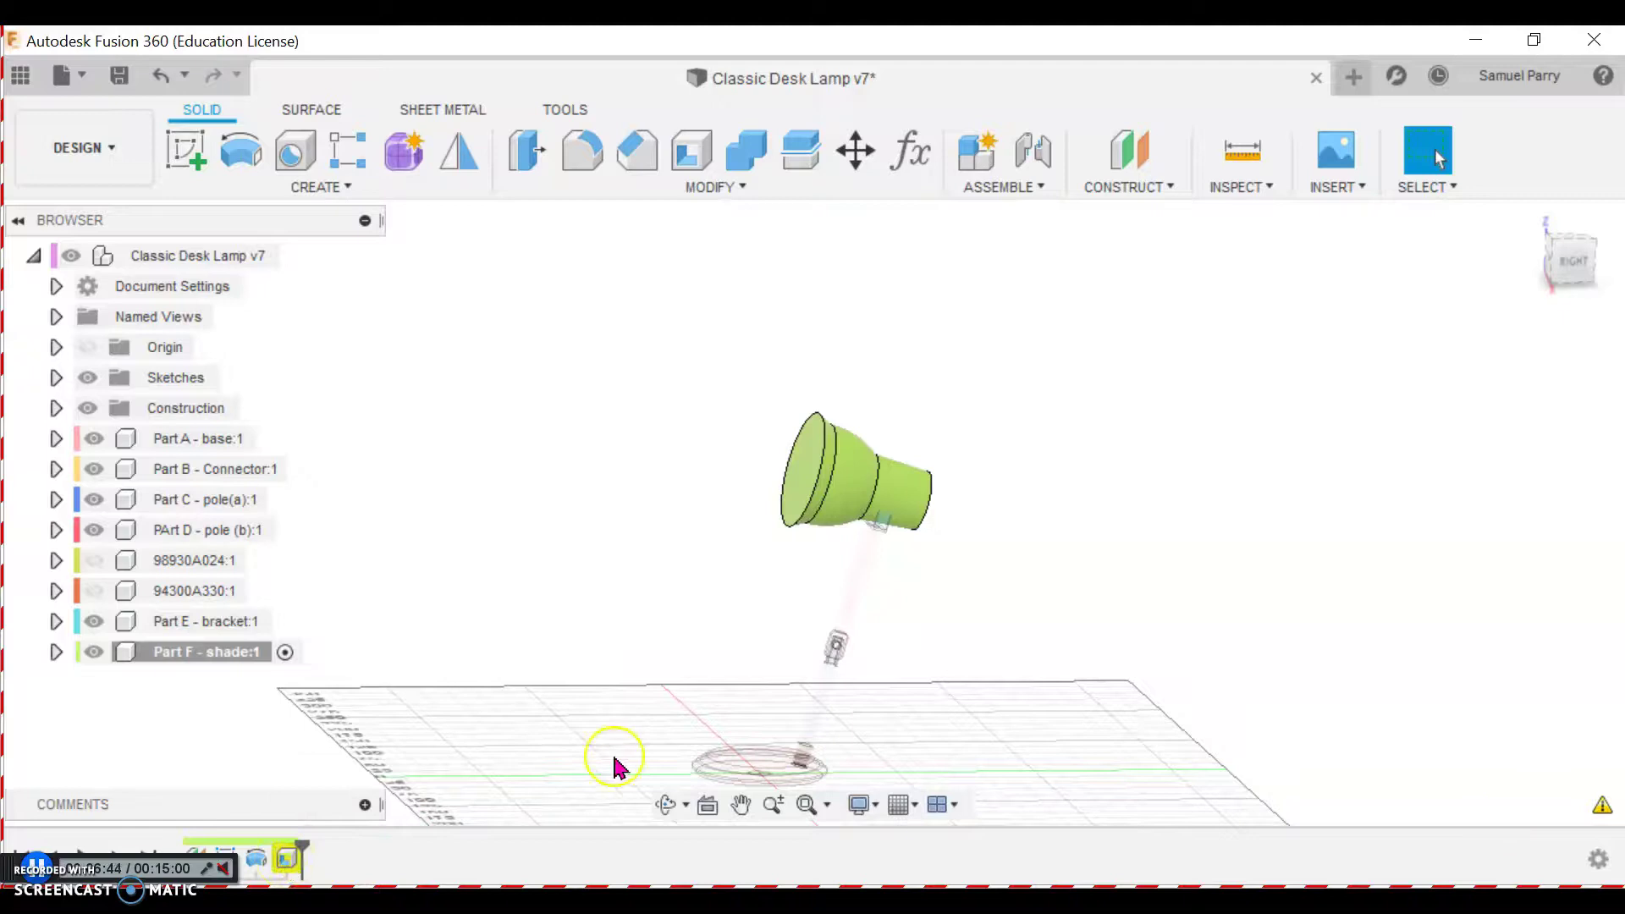
right_click(292, 872)
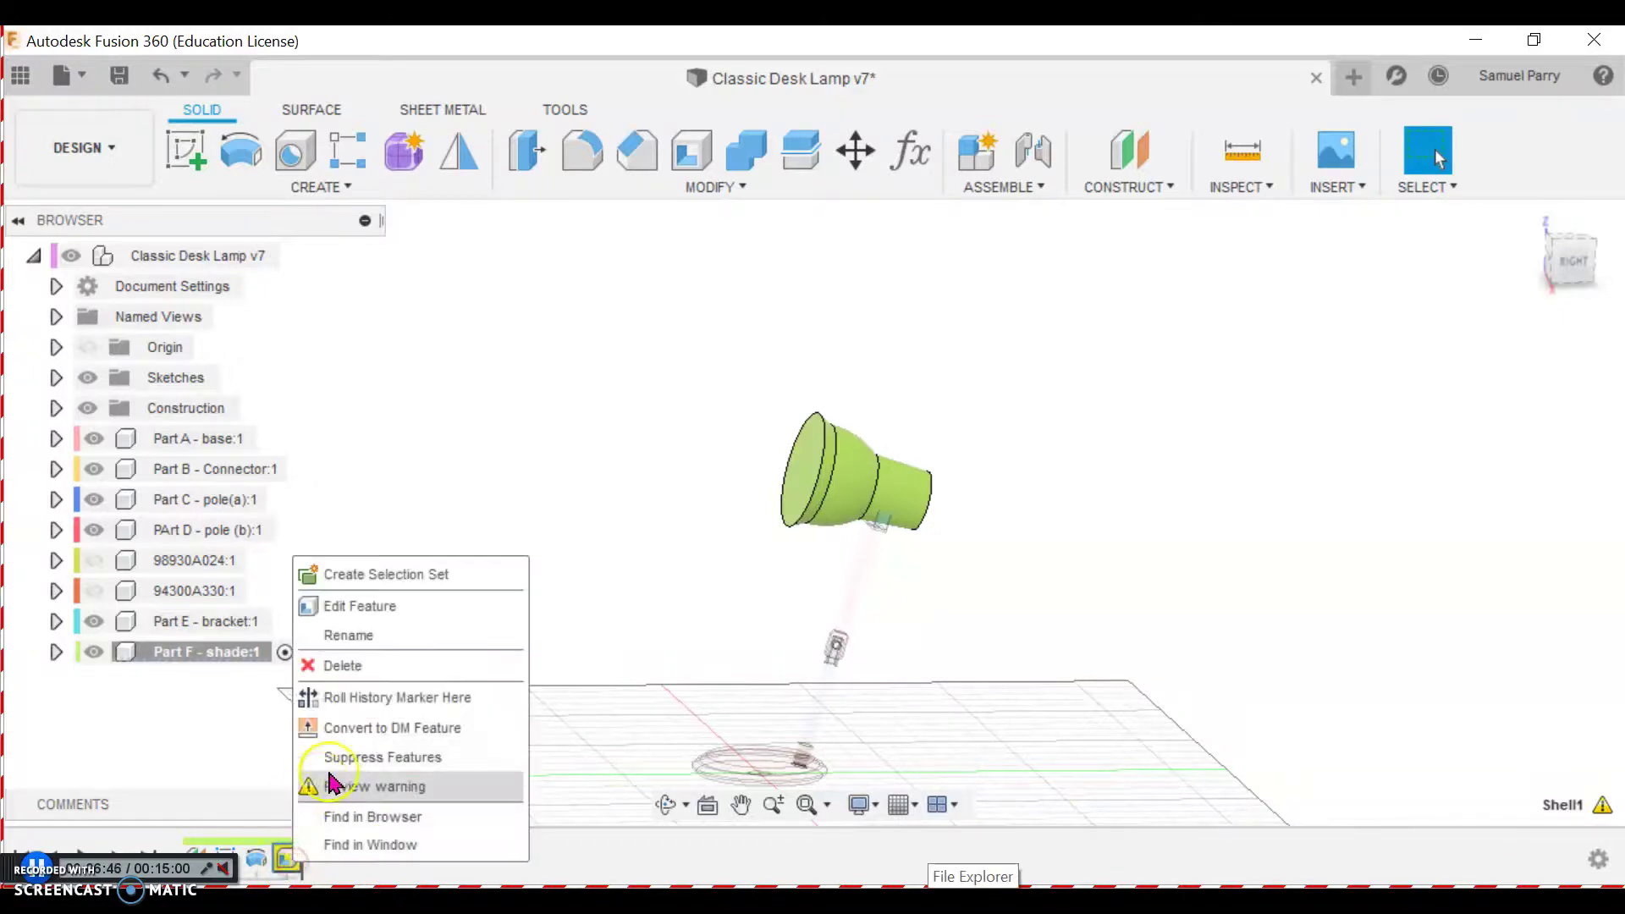
click(359, 665)
click(692, 150)
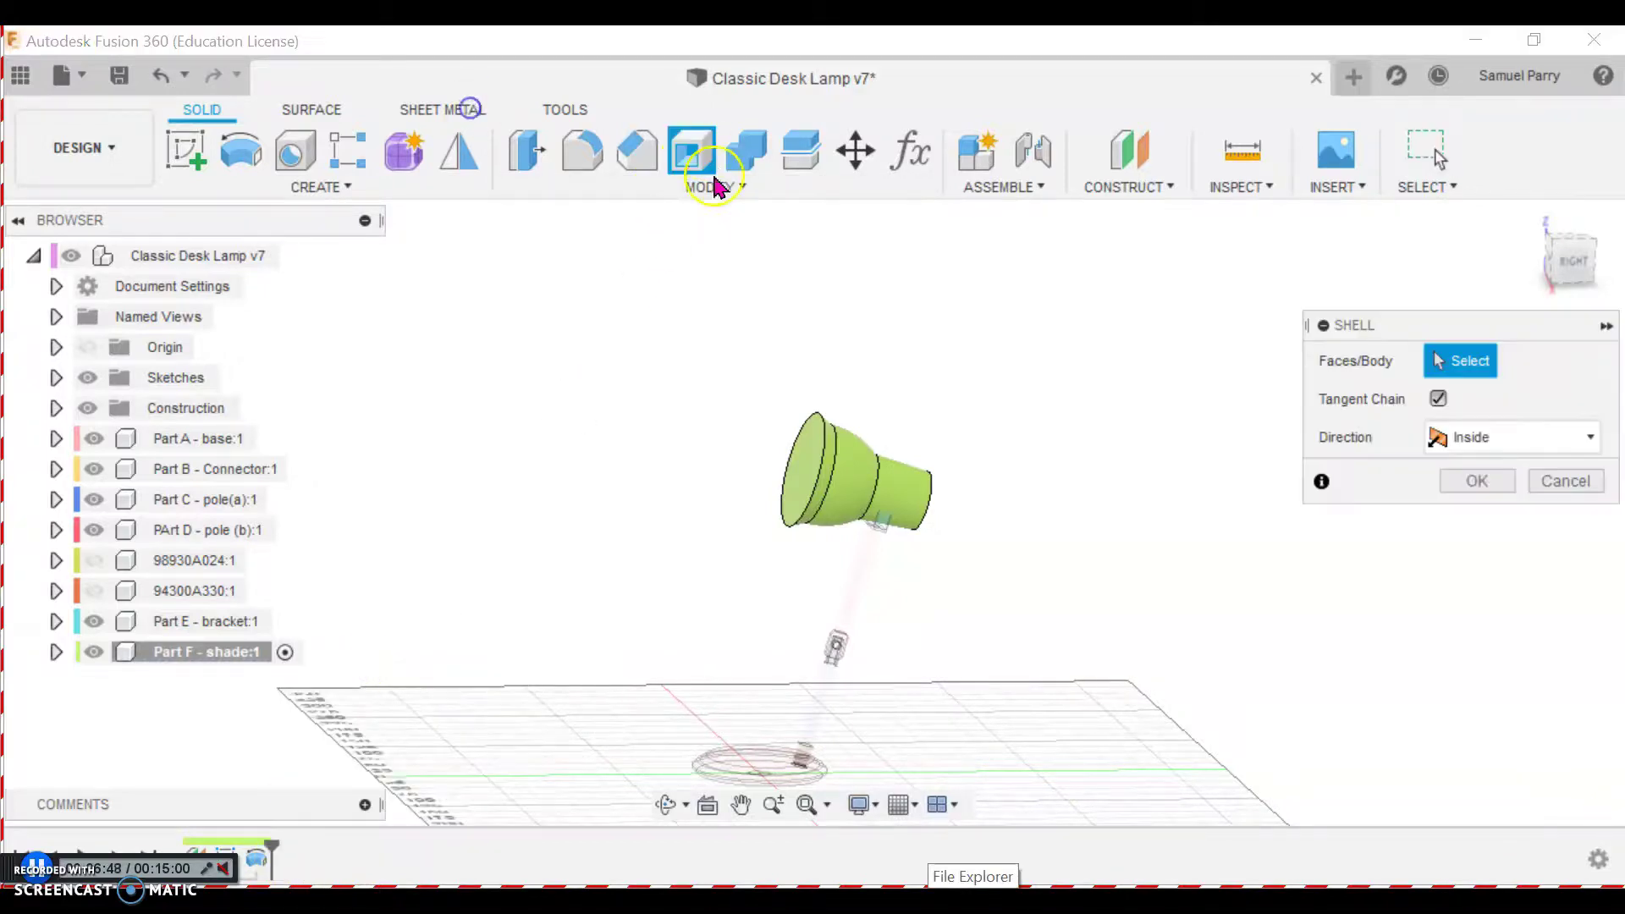
click(838, 478)
text(1)
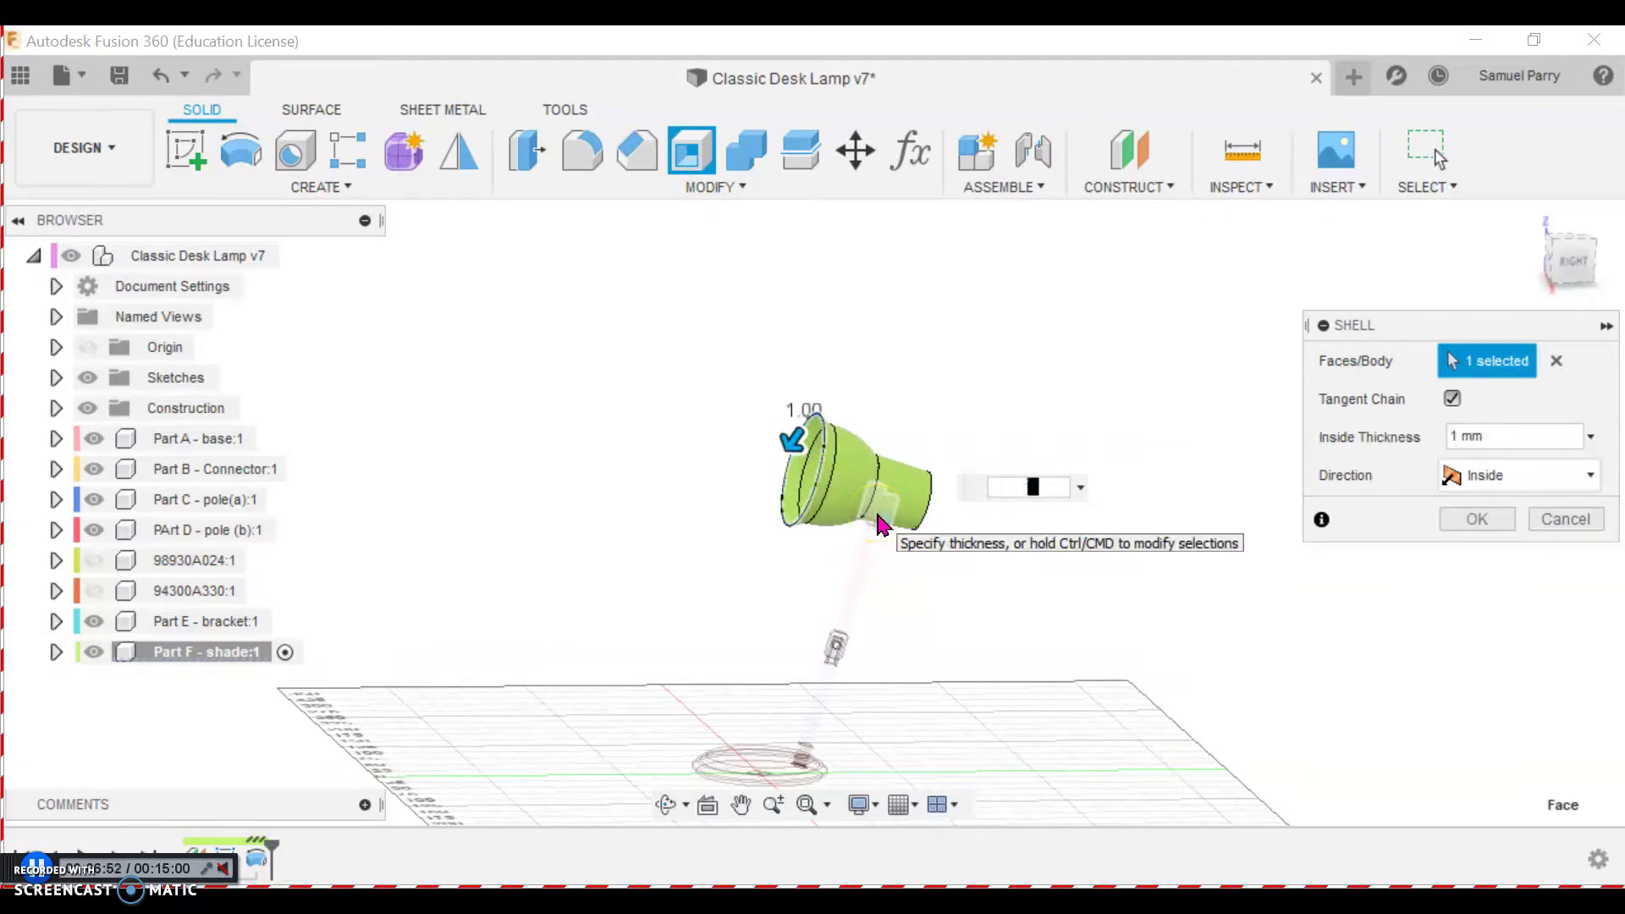
key(Return)
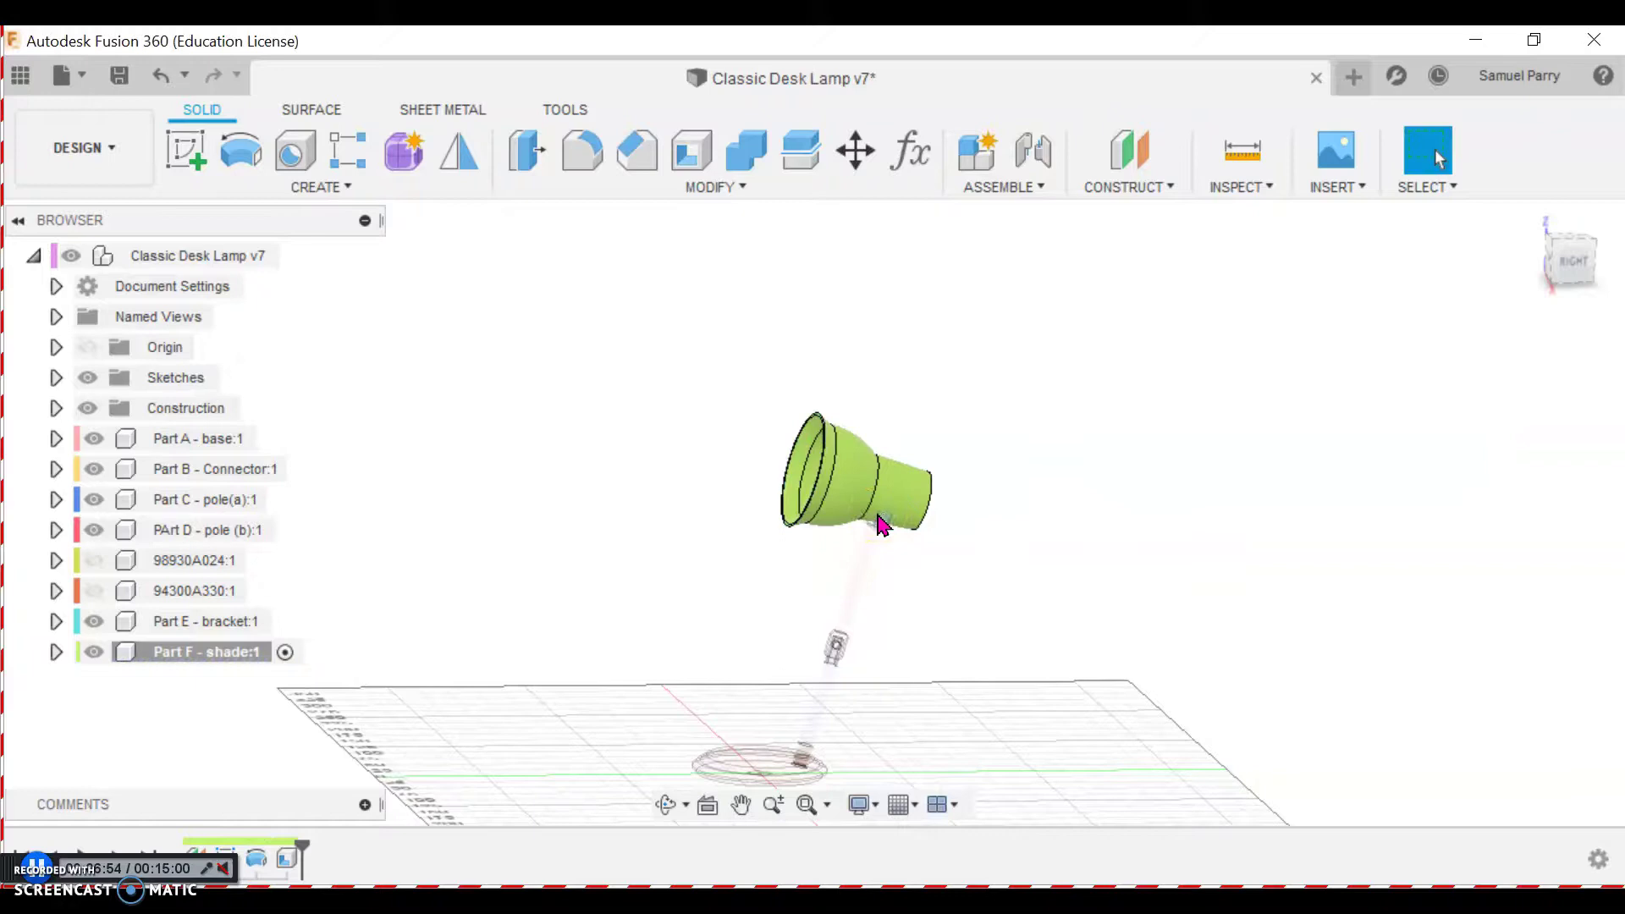
Inspect the hollow shade and activate the top-level Classic Desk Lamp assembly
shift+middle_drag(599, 337, 872, 493)
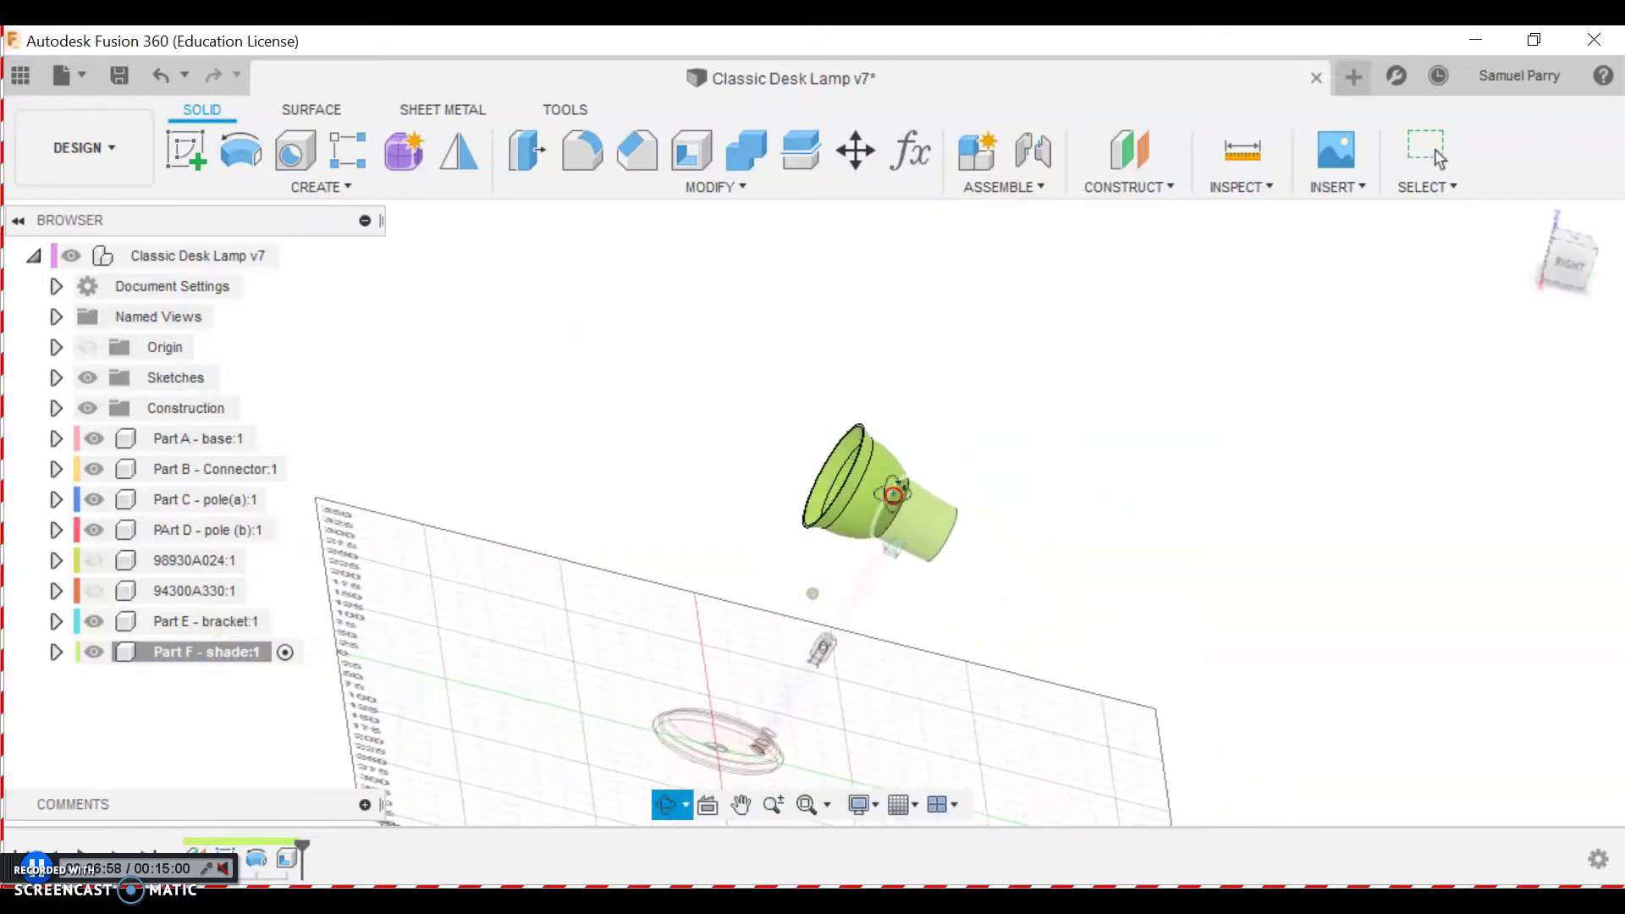
click(1530, 215)
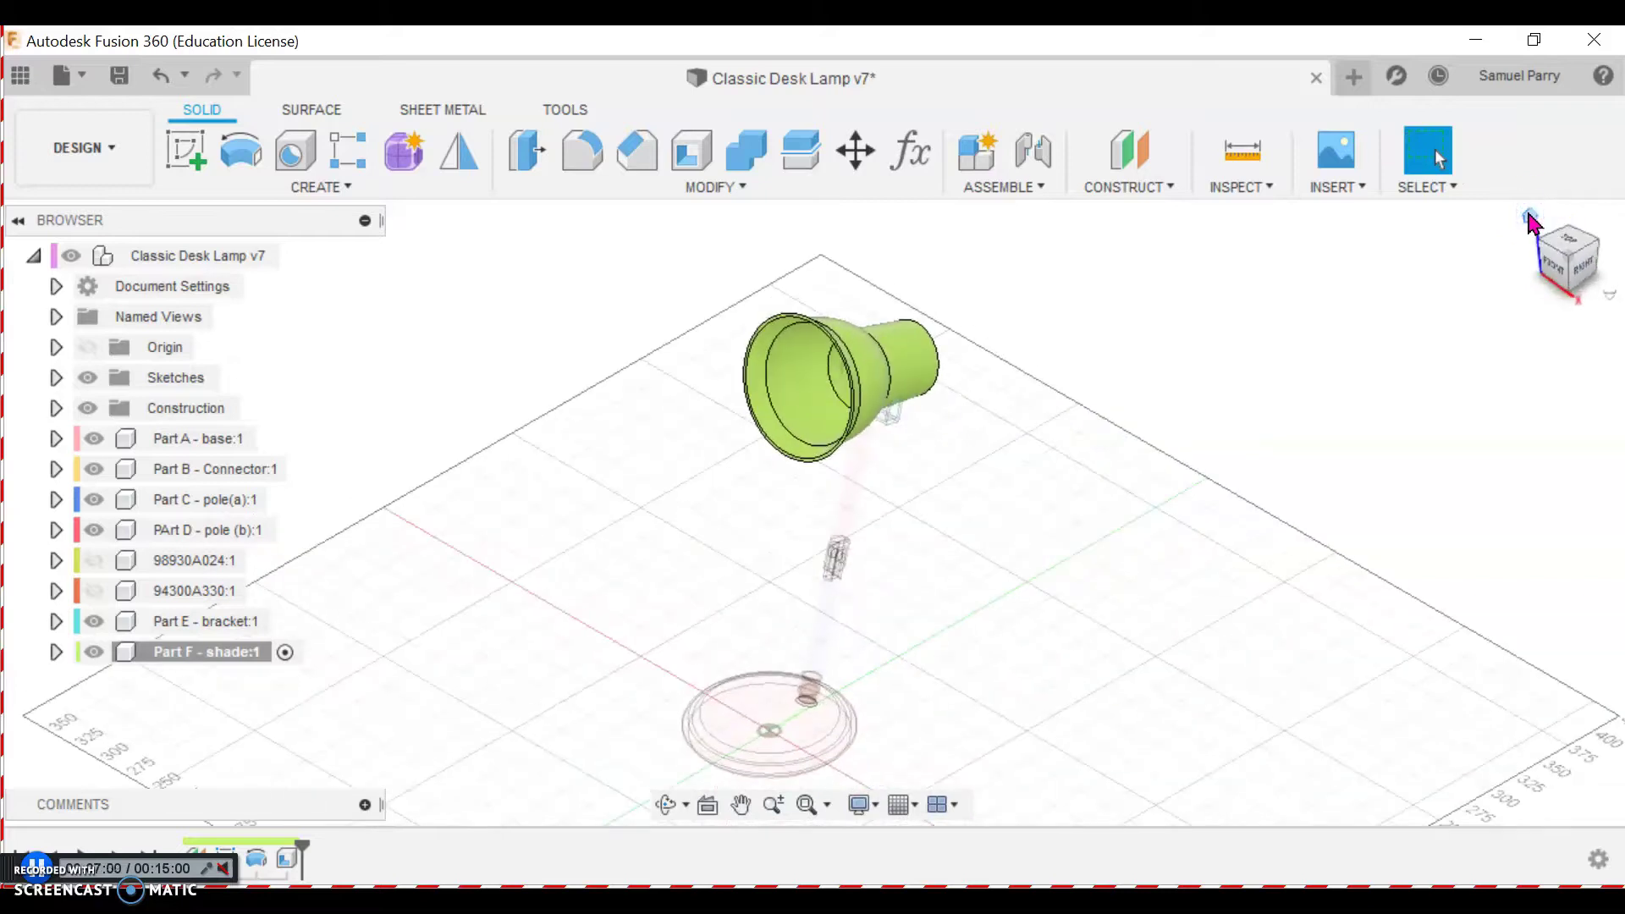
click(290, 258)
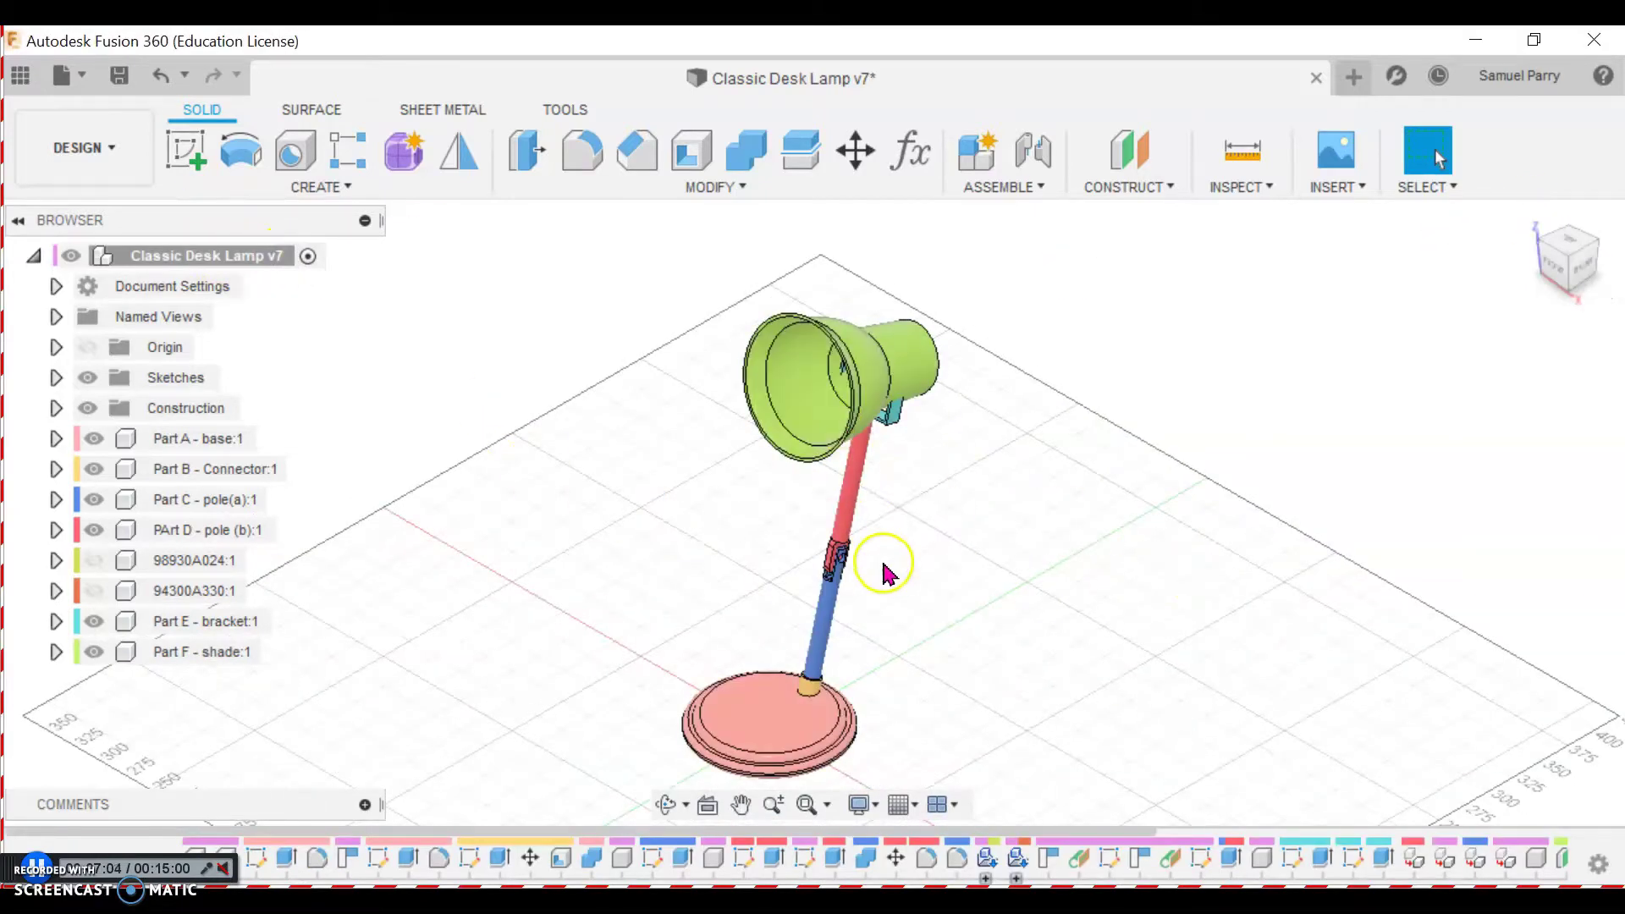
Inspect the whole desk lamp assembly from several angles, highlighting the Part E bracket to check its place at the shade
shift+middle_drag(923, 584, 990, 537)
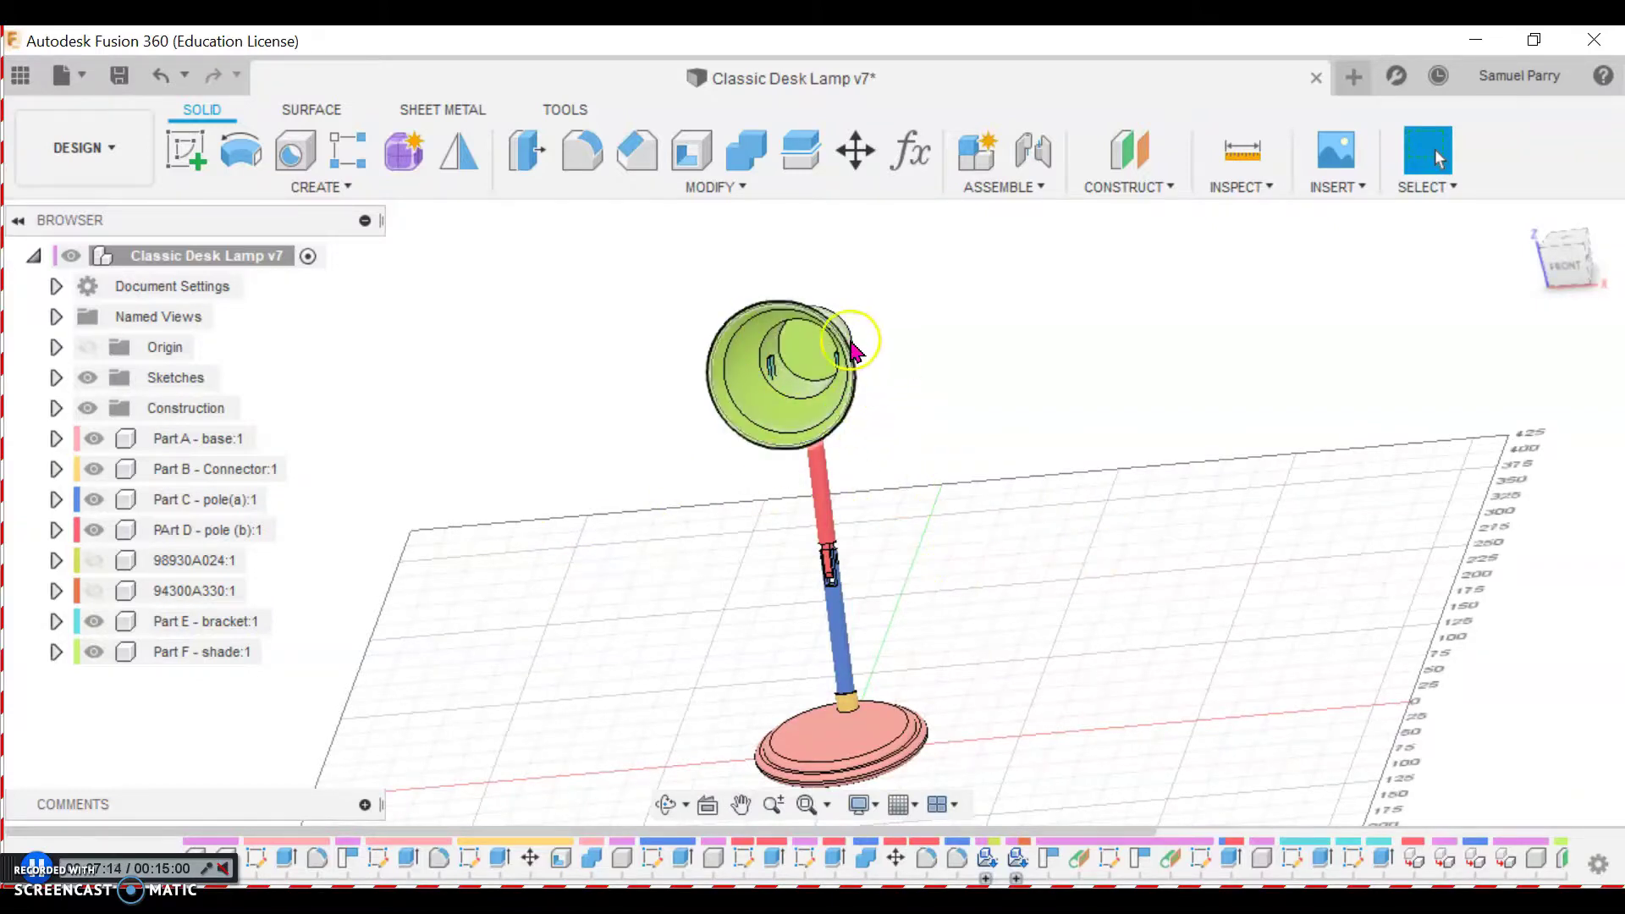
shift+middle_drag(925, 454, 1092, 378)
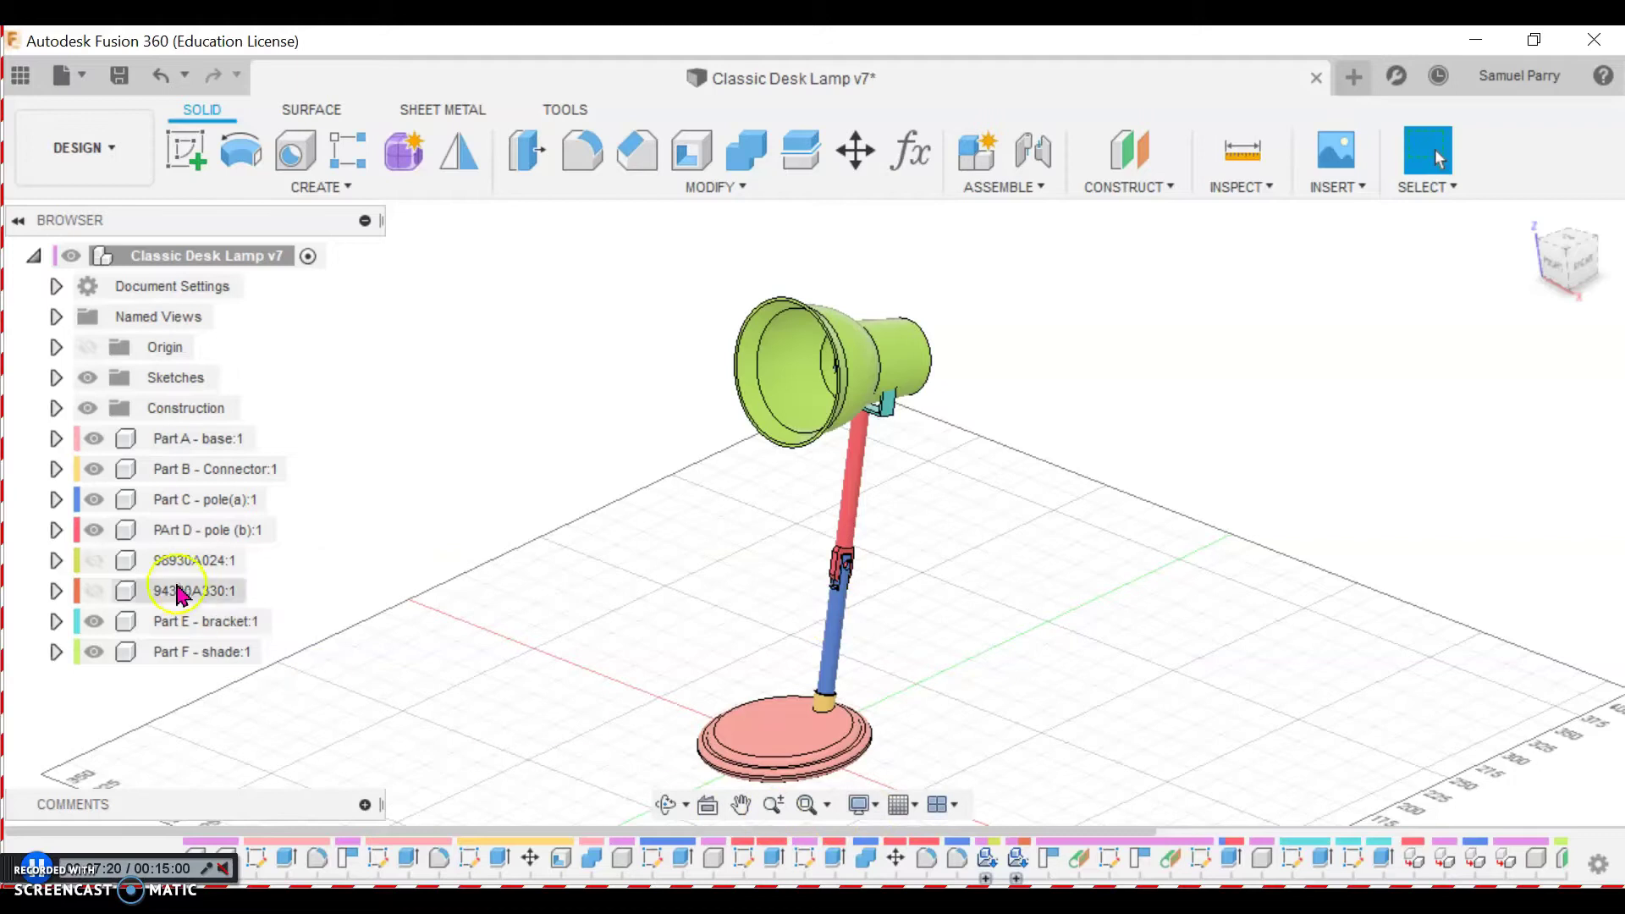
click(279, 631)
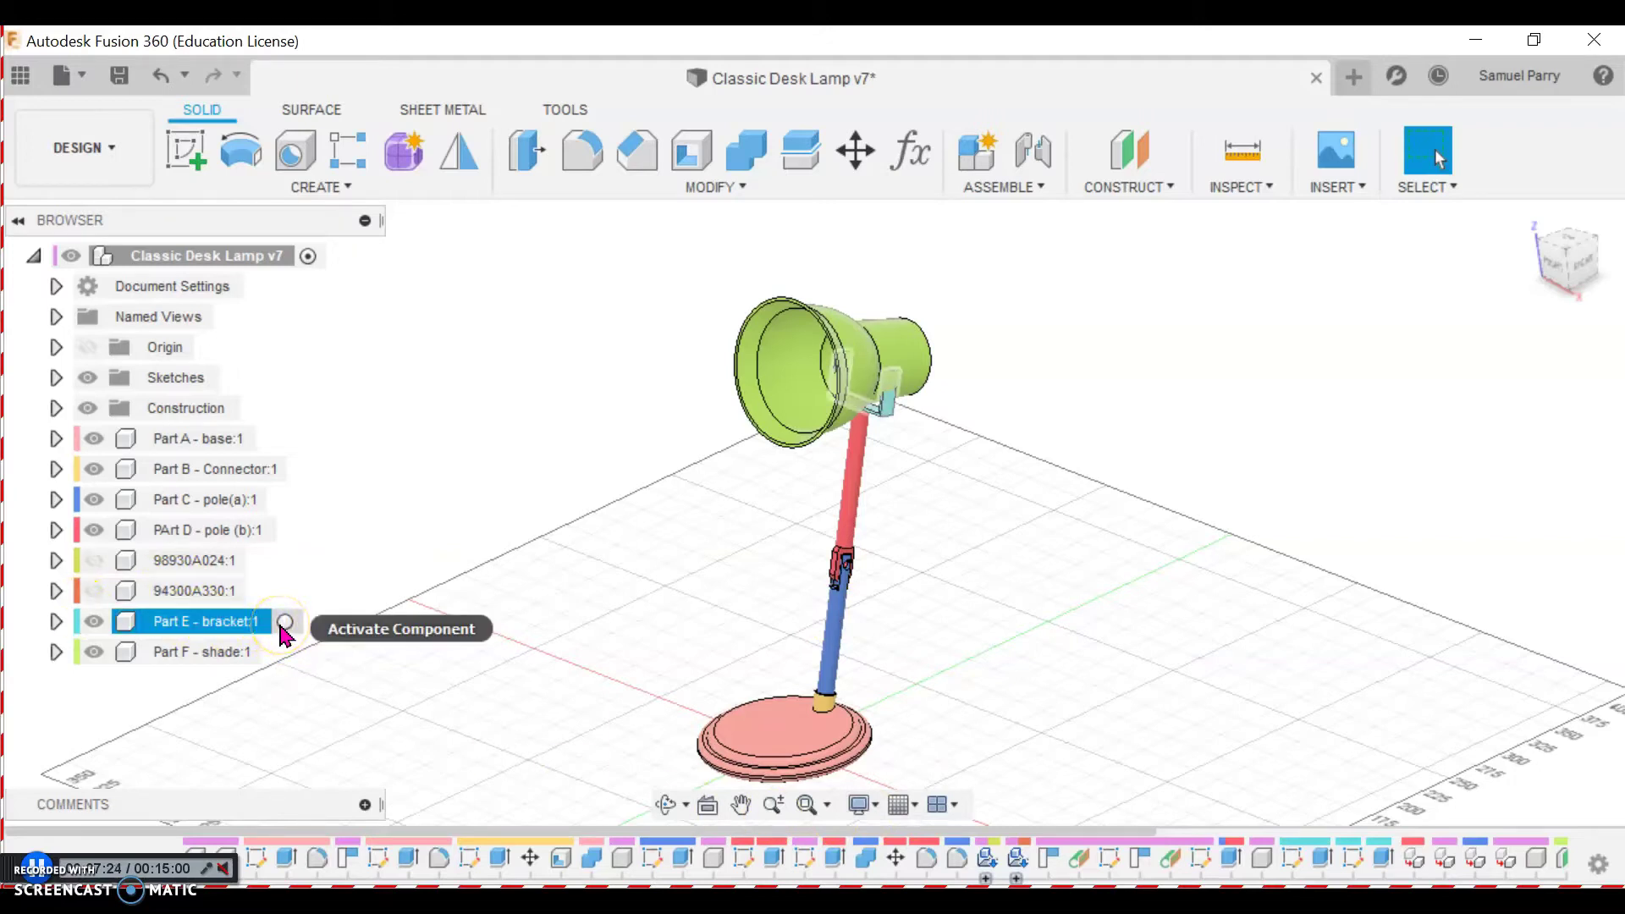
click(527, 487)
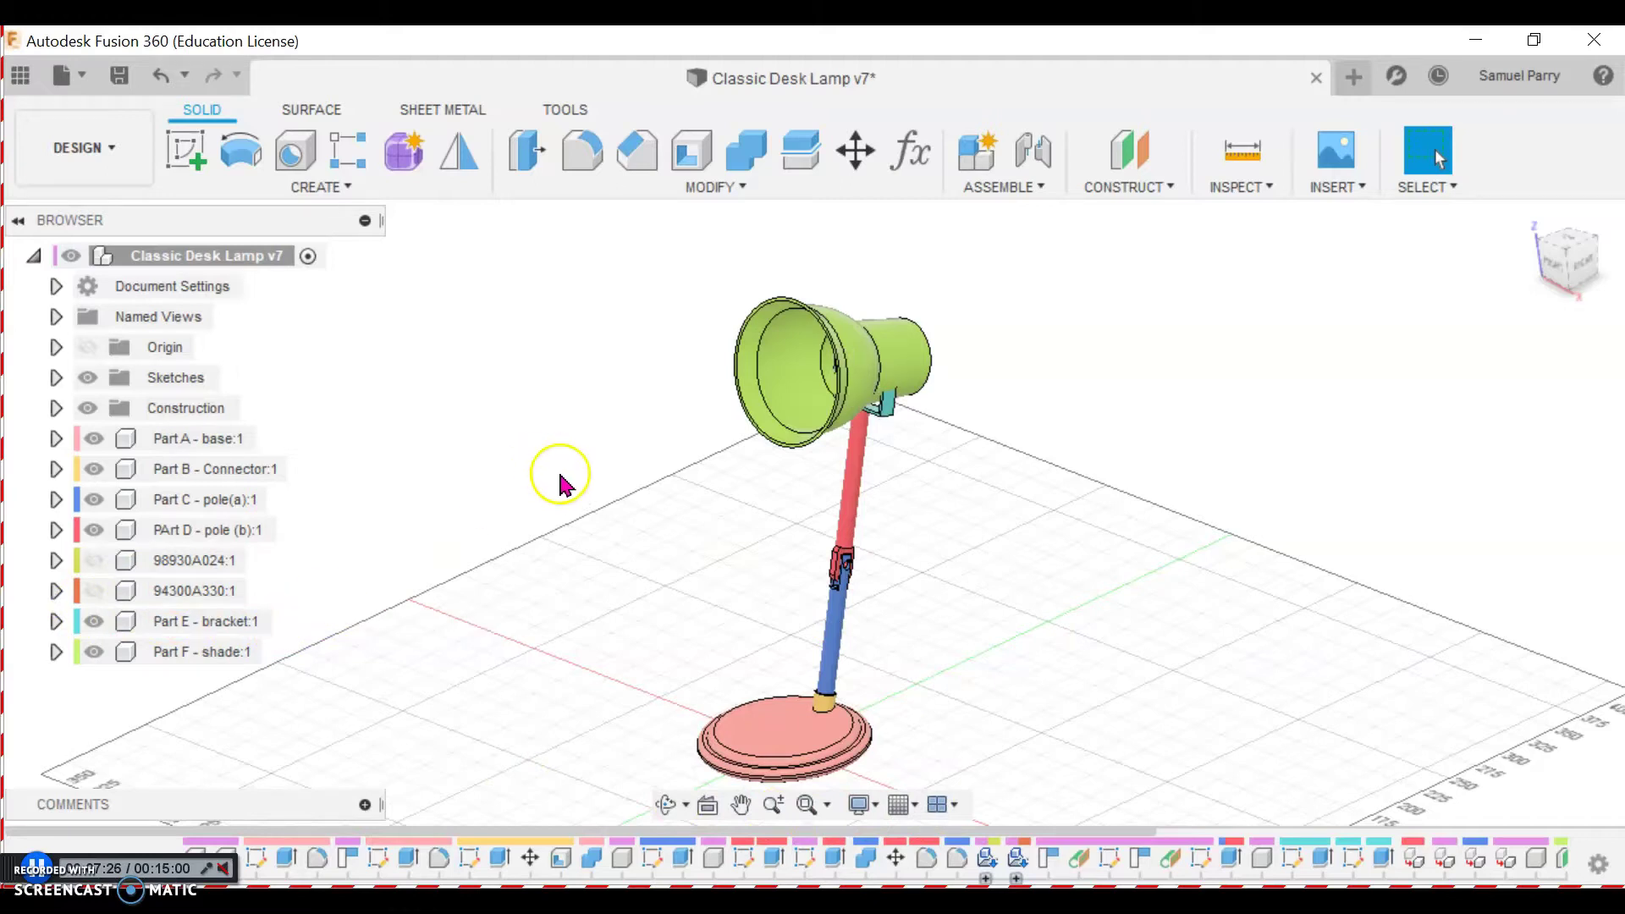
middle_drag(902, 534, 927, 503)
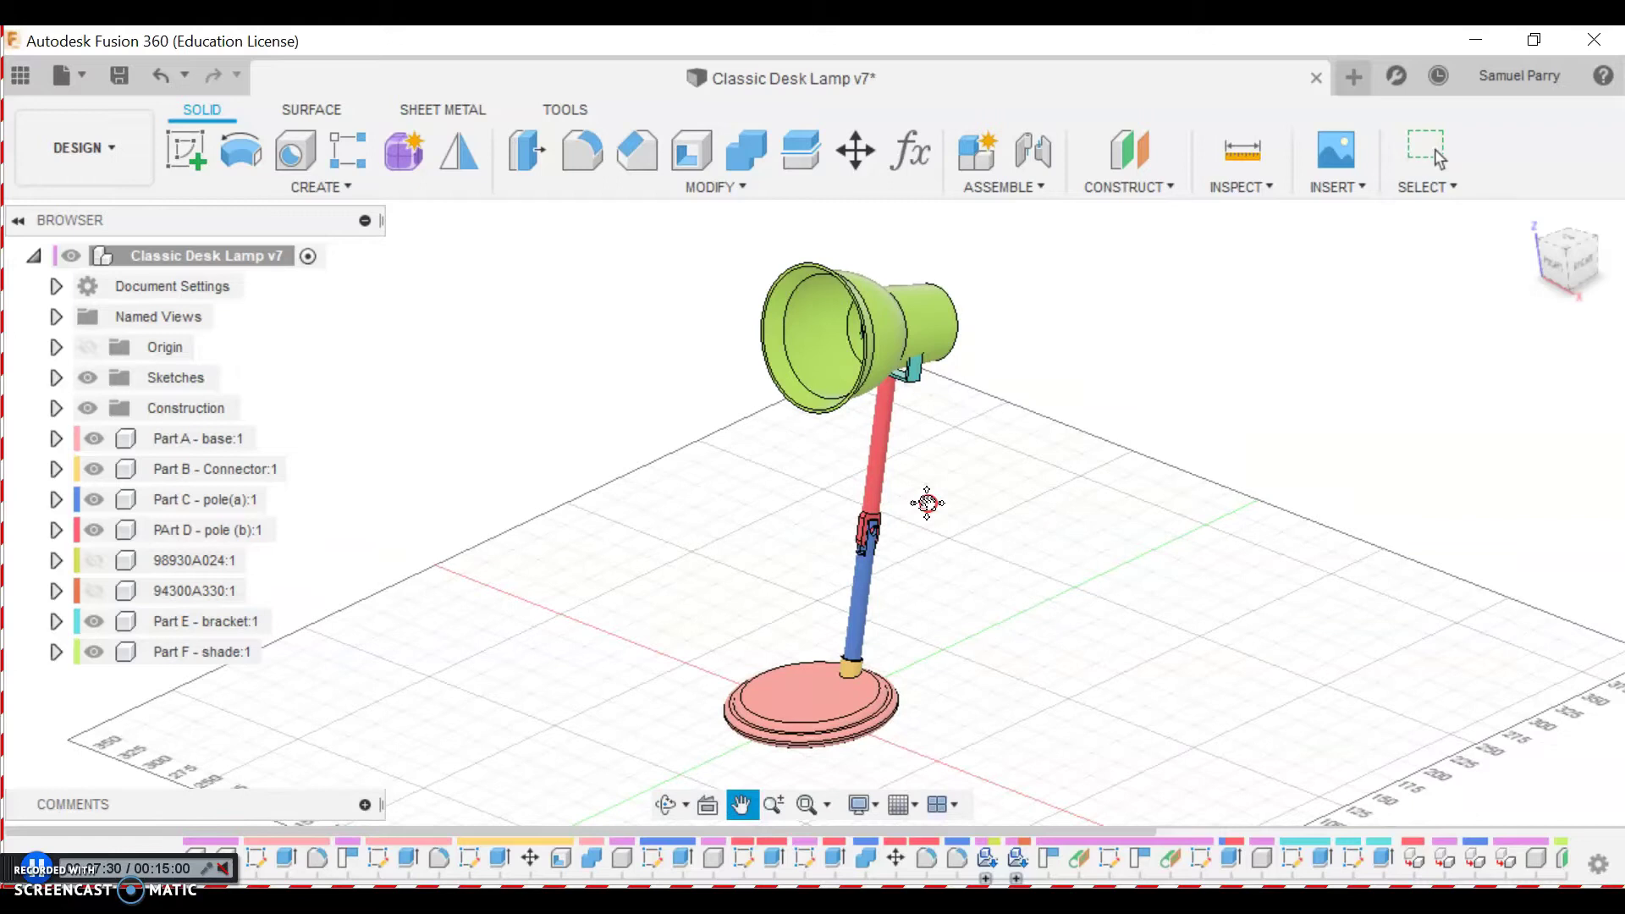
click(858, 339)
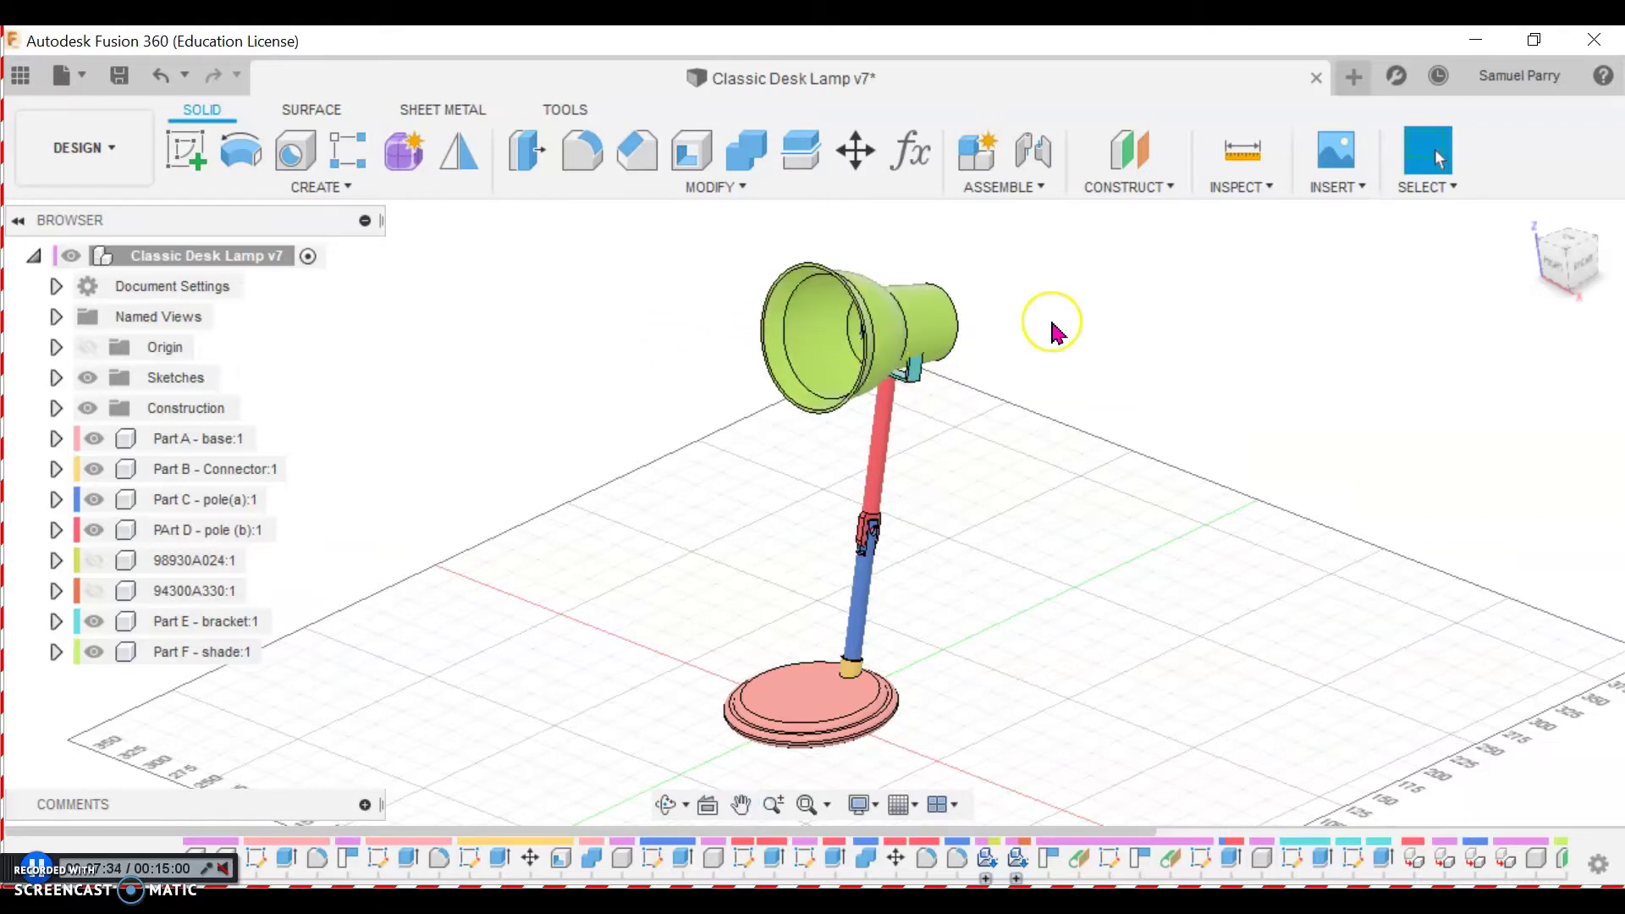
click(137, 768)
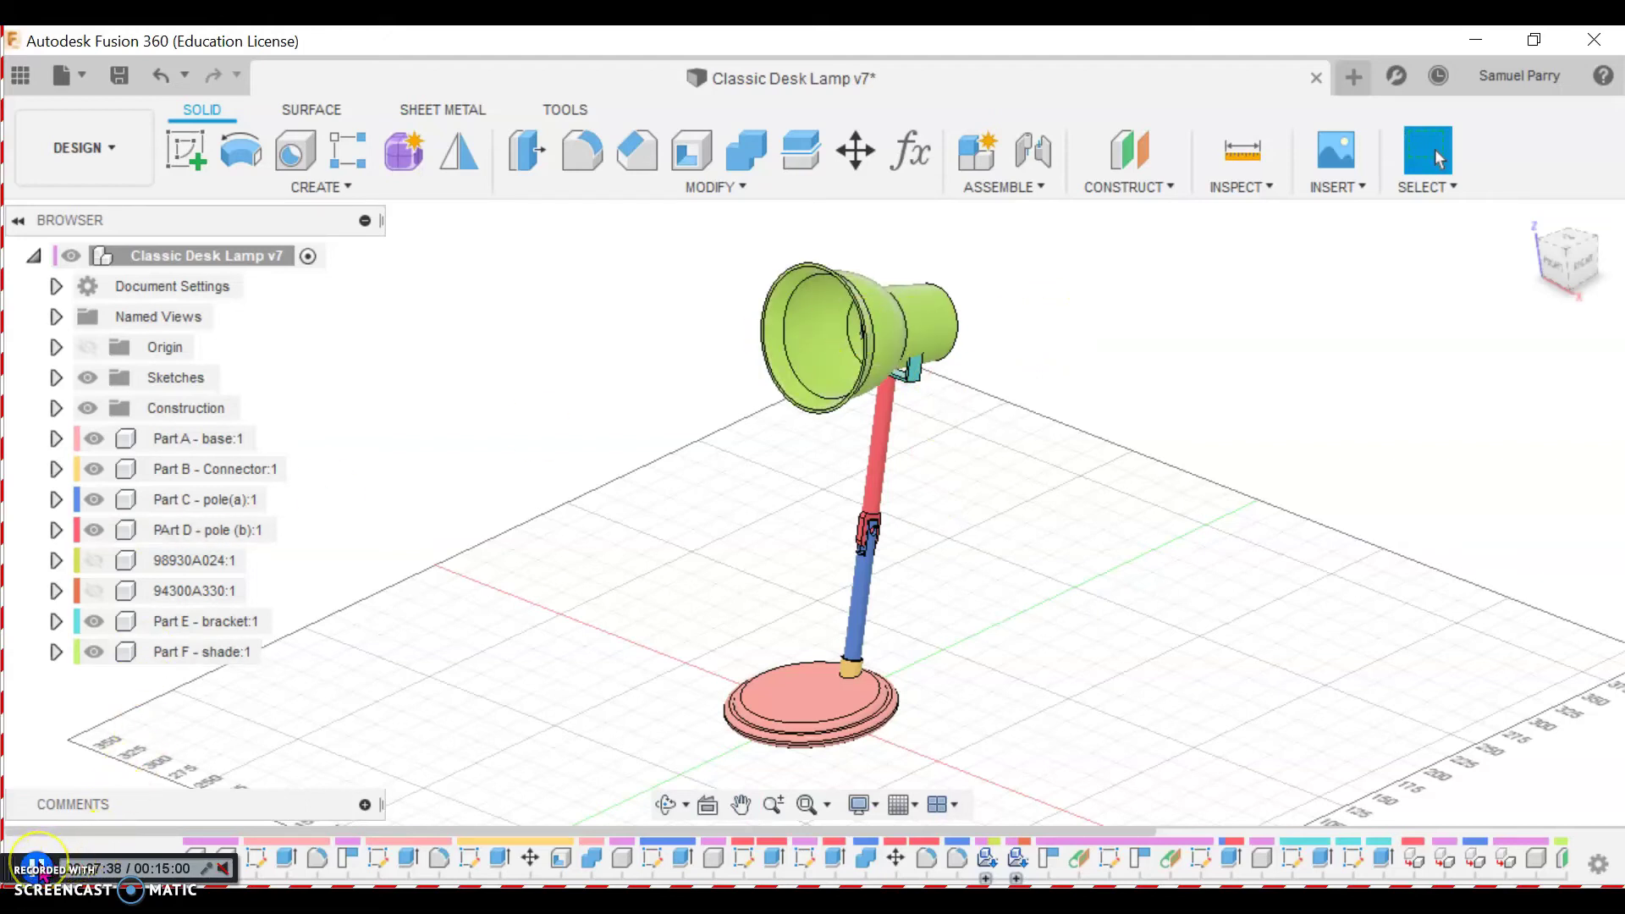